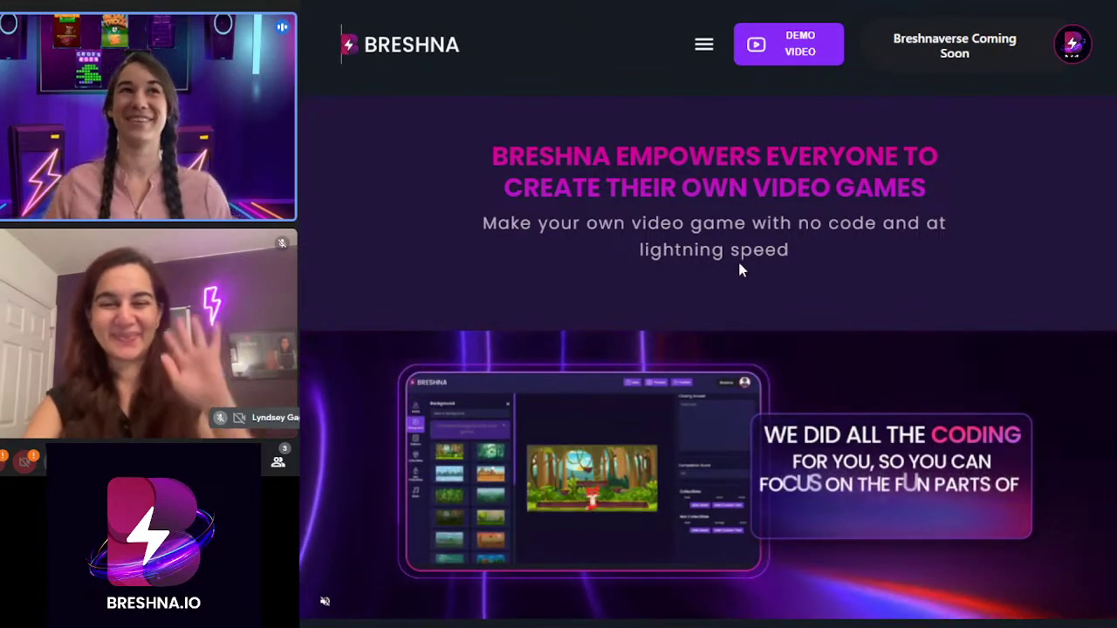
- Scroll to the Make A Game Now gallery and create a game from the Match Mania card
scroll(736, 265, down, 5)
scroll(738, 244, down, 4)
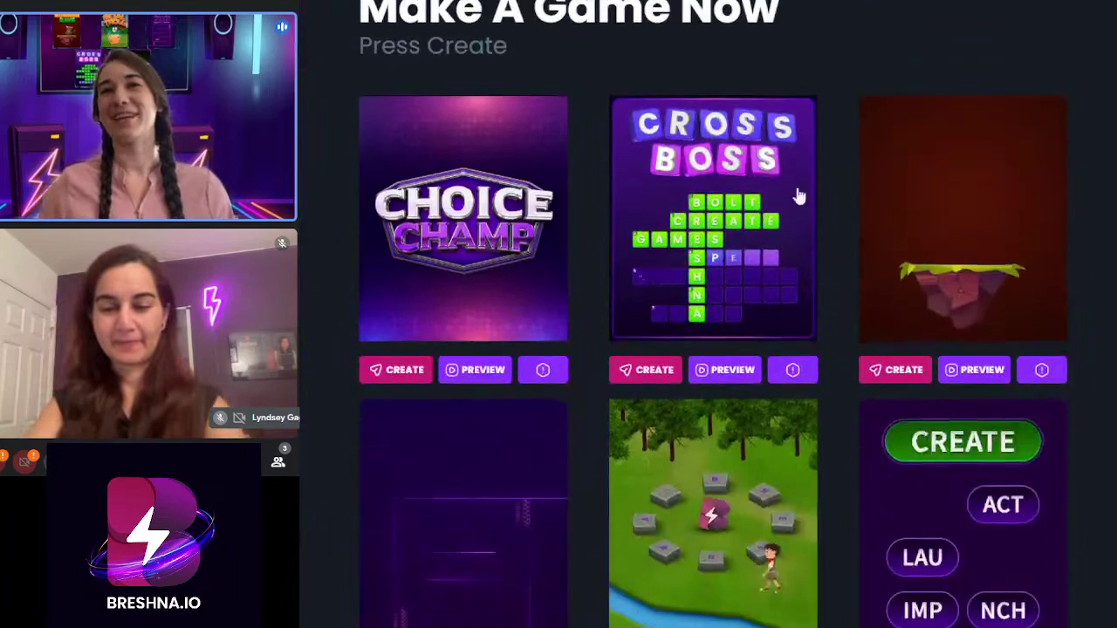
scroll(844, 88, down, 10)
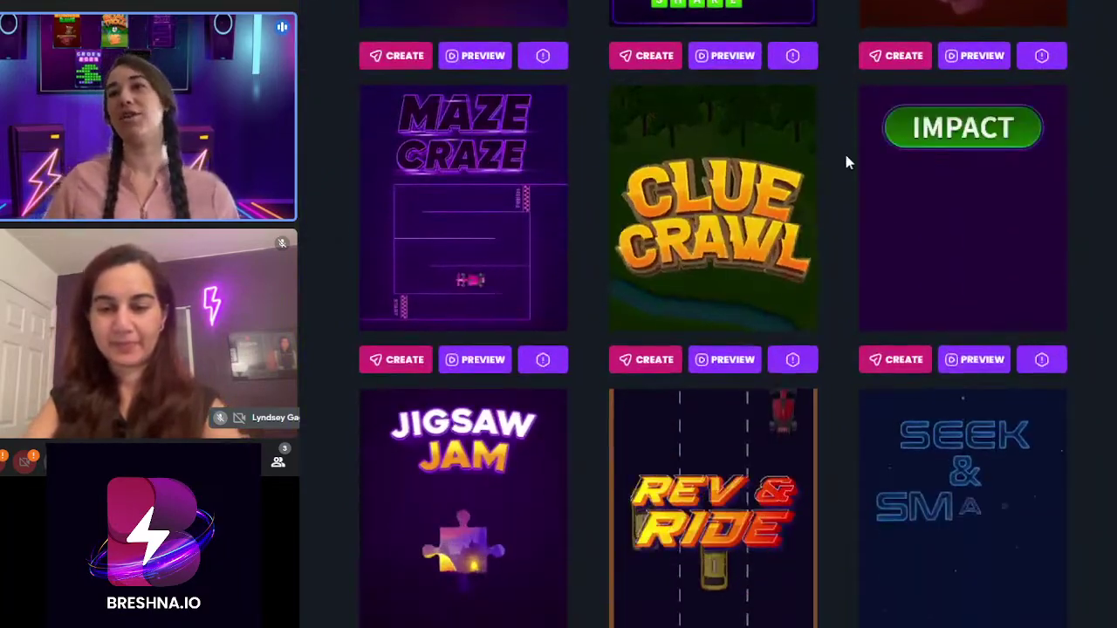
scroll(836, 162, down, 5)
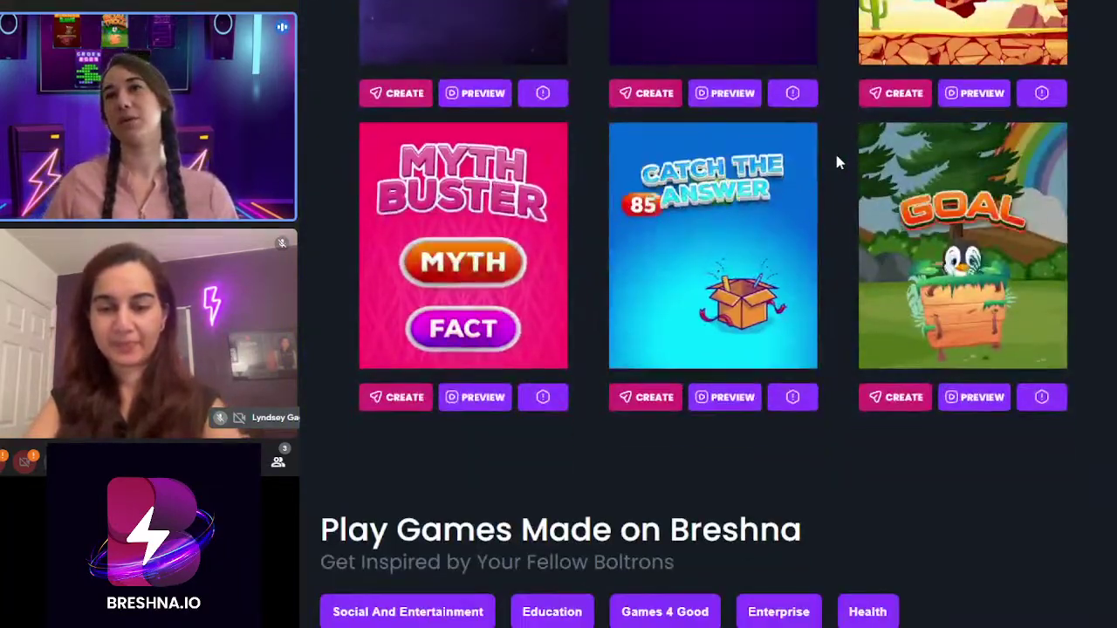
scroll(836, 161, up, 6)
scroll(835, 162, up, 3)
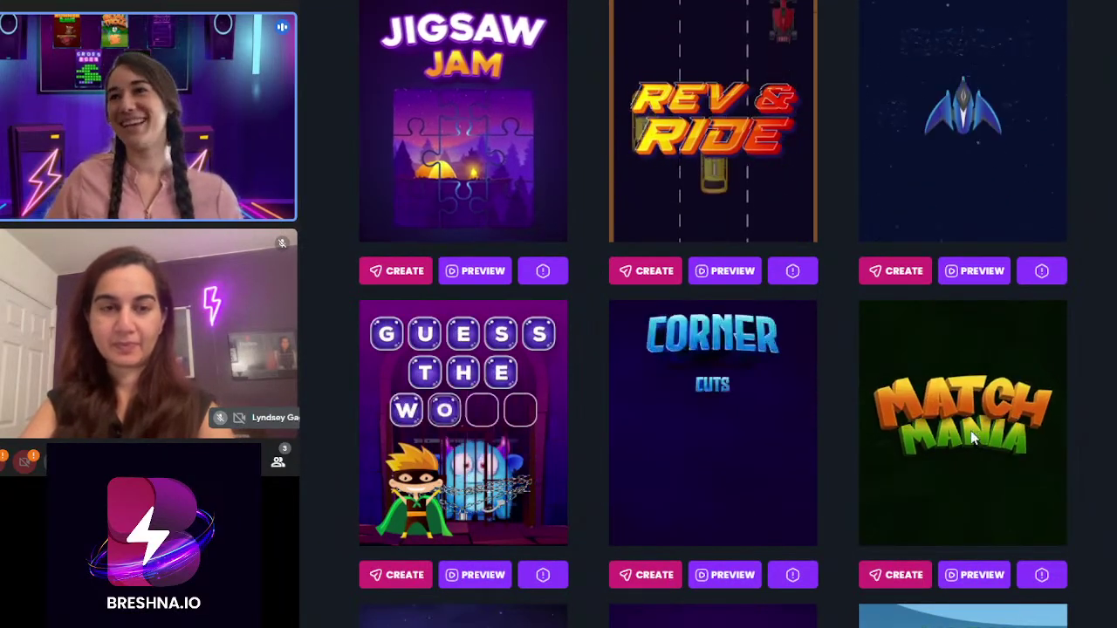
click(978, 440)
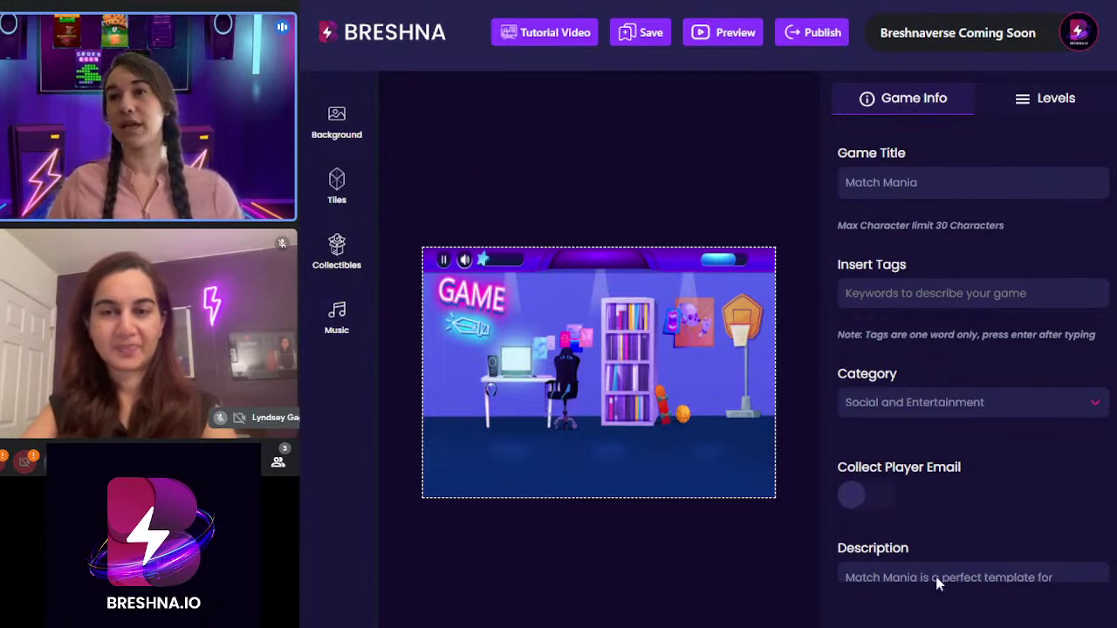
- Review the Match Mania level settings and Collectibles, then go back to Game Info
click(1030, 98)
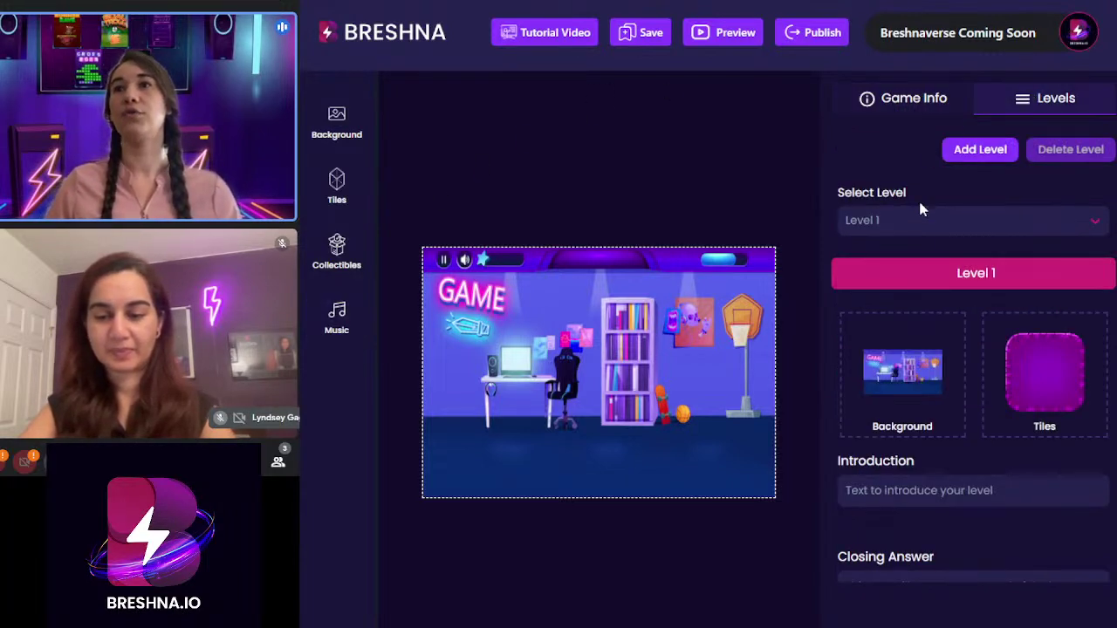
scroll(923, 227, down, 4)
scroll(923, 245, down, 6)
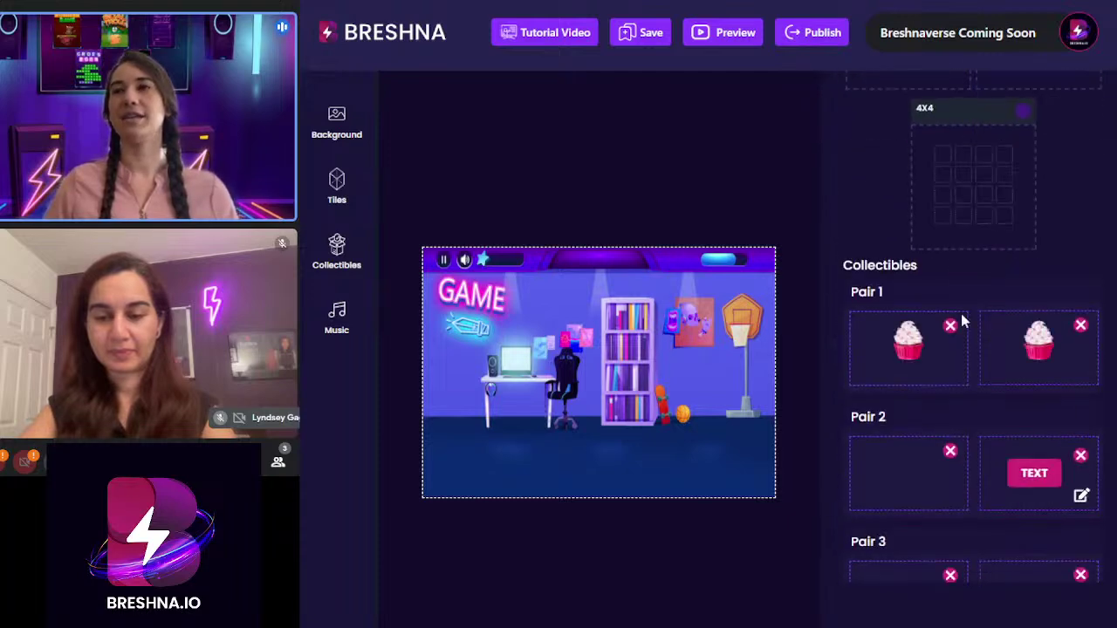
scroll(961, 321, up, 1)
scroll(961, 313, up, 10)
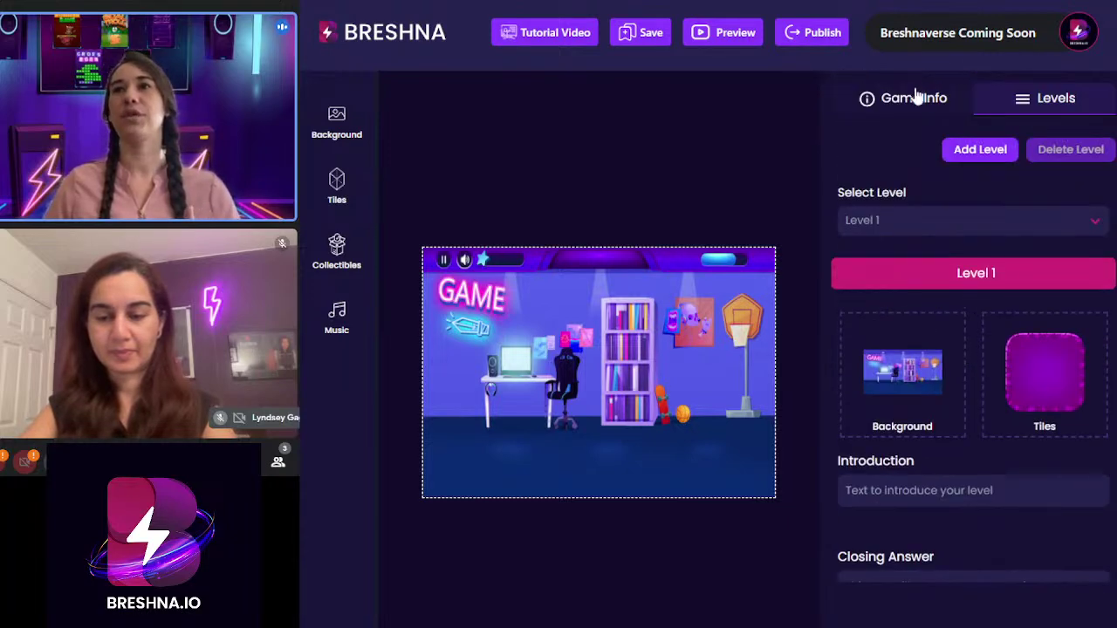
click(915, 96)
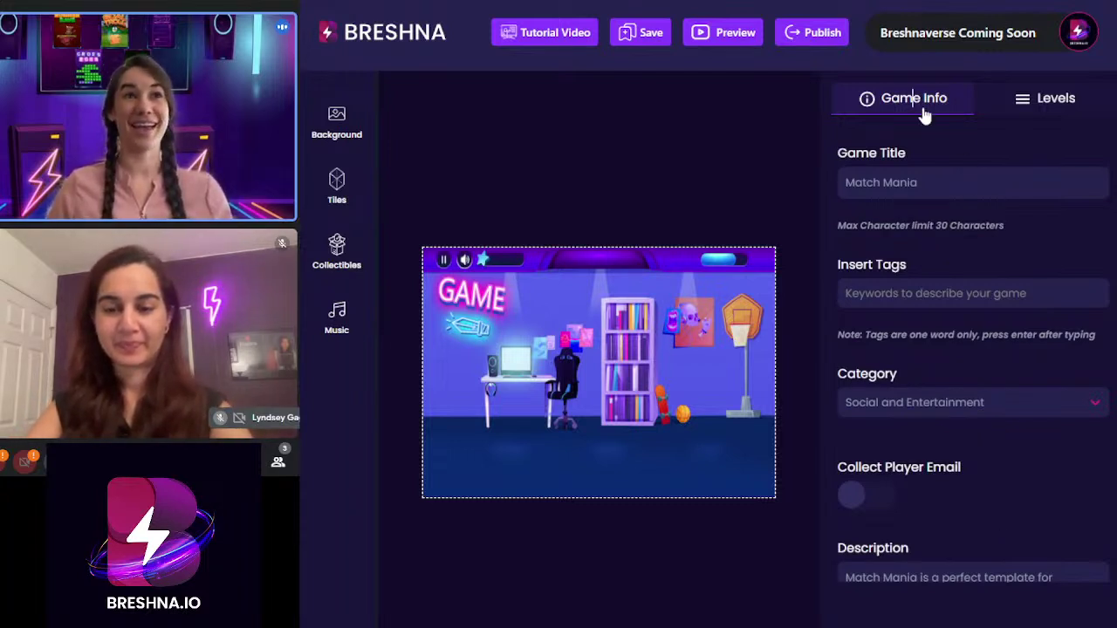
- Replace the game title 'Match Mania' with 'Periodic Fun'
double_click(920, 186)
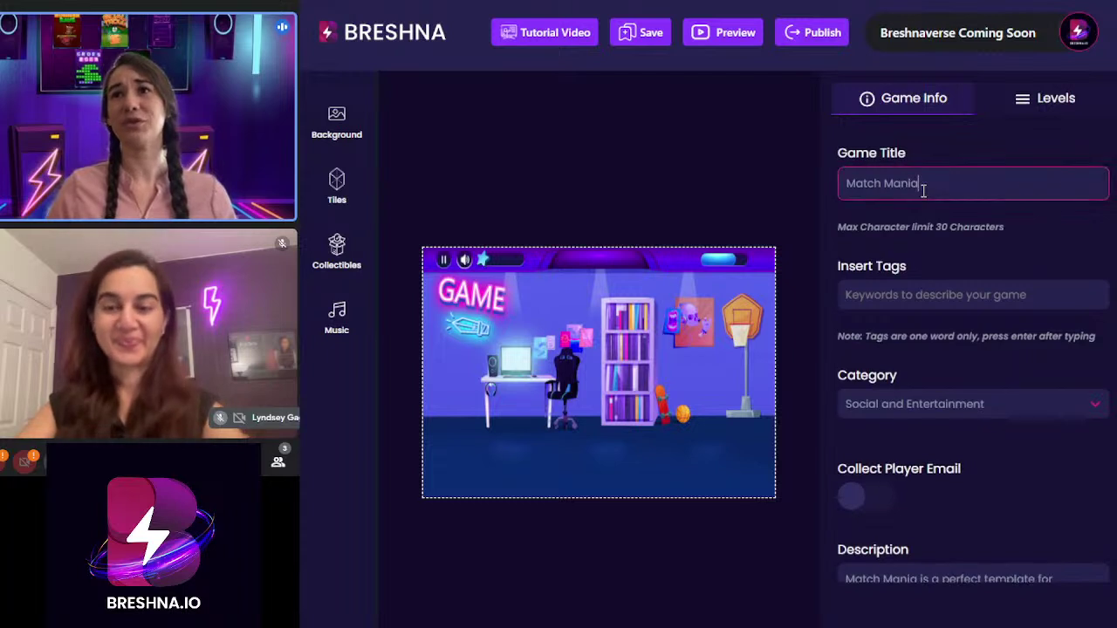
drag(923, 185, 810, 184)
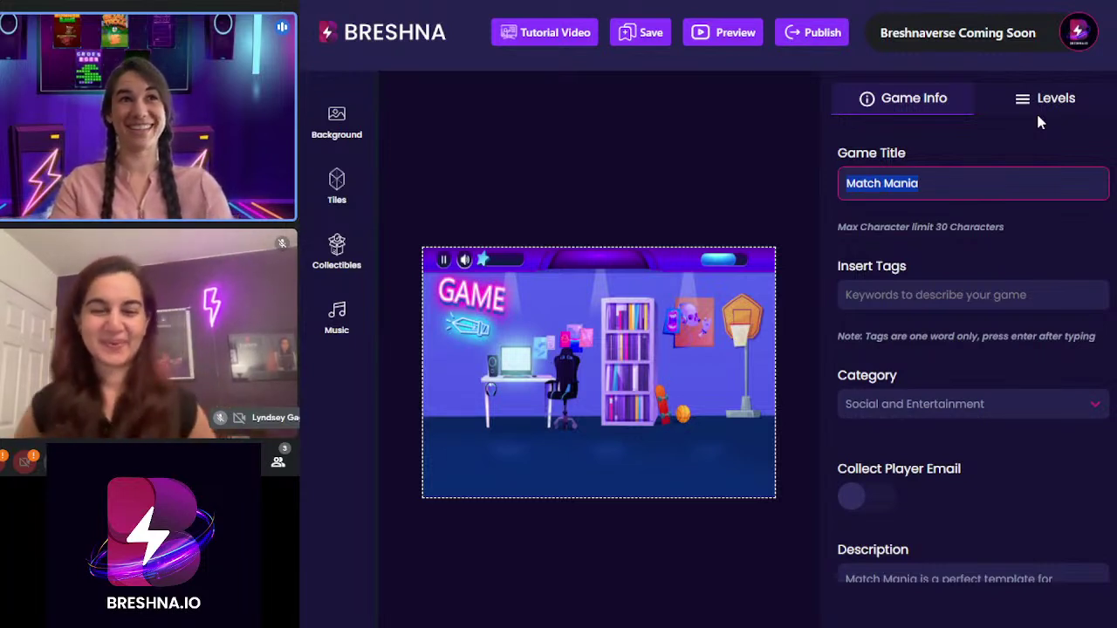
text(Perio)
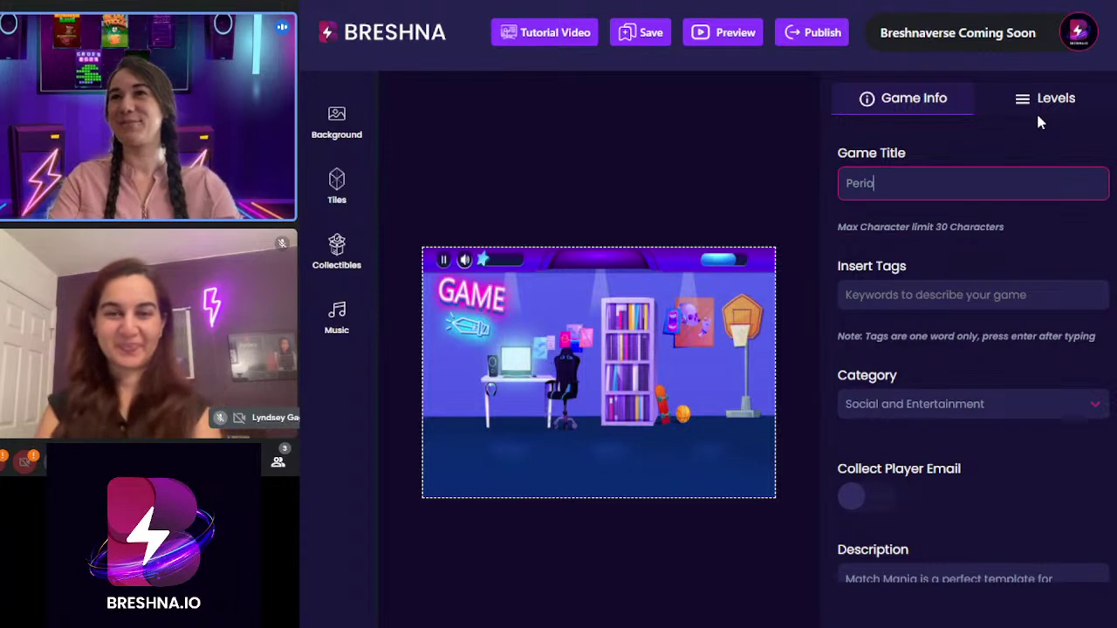
text(dic F)
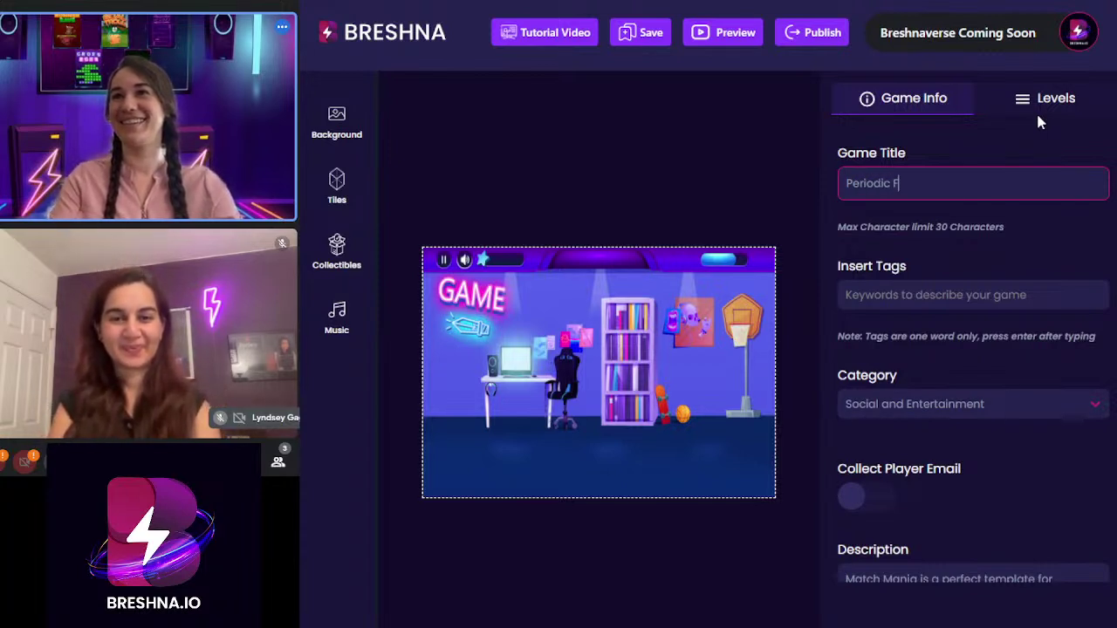
text(un)
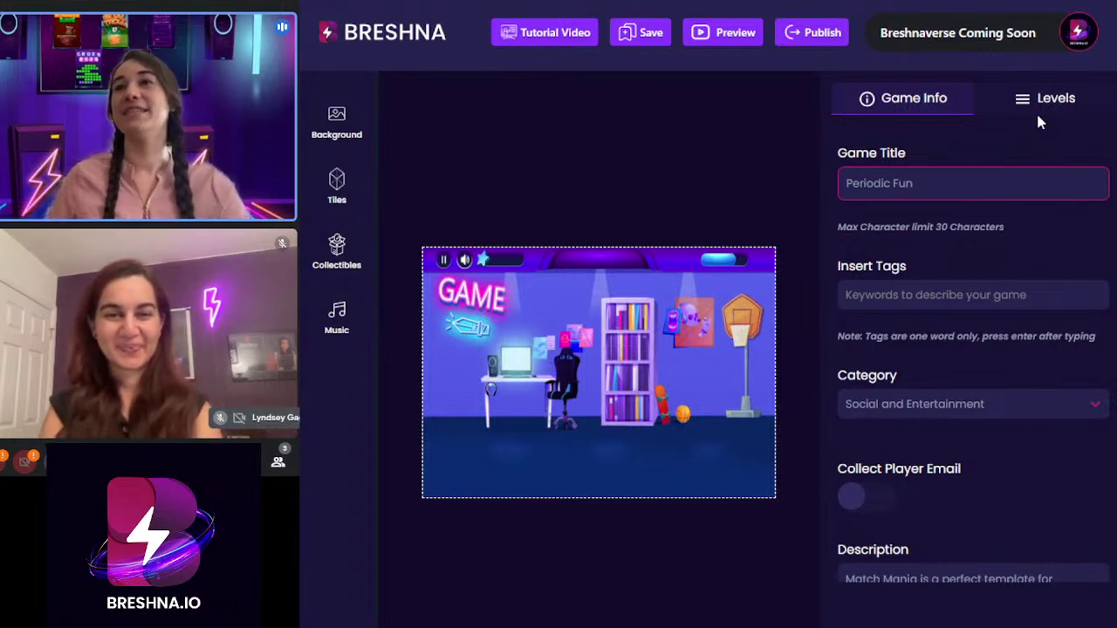
click(898, 293)
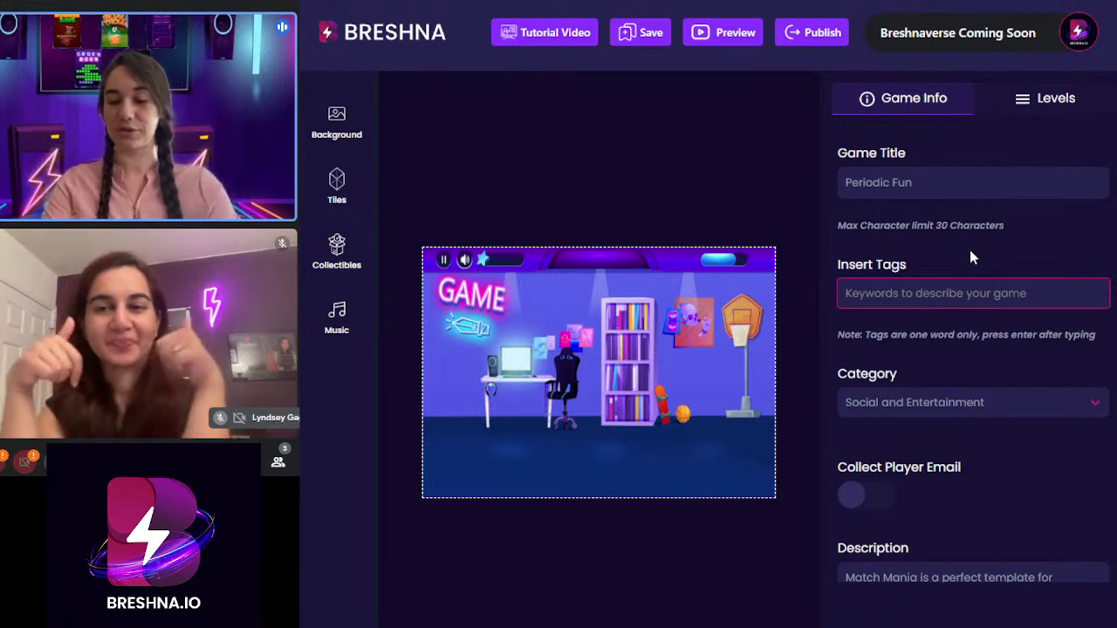
- Add the tags science, periodic table and elements to the game
text(science)
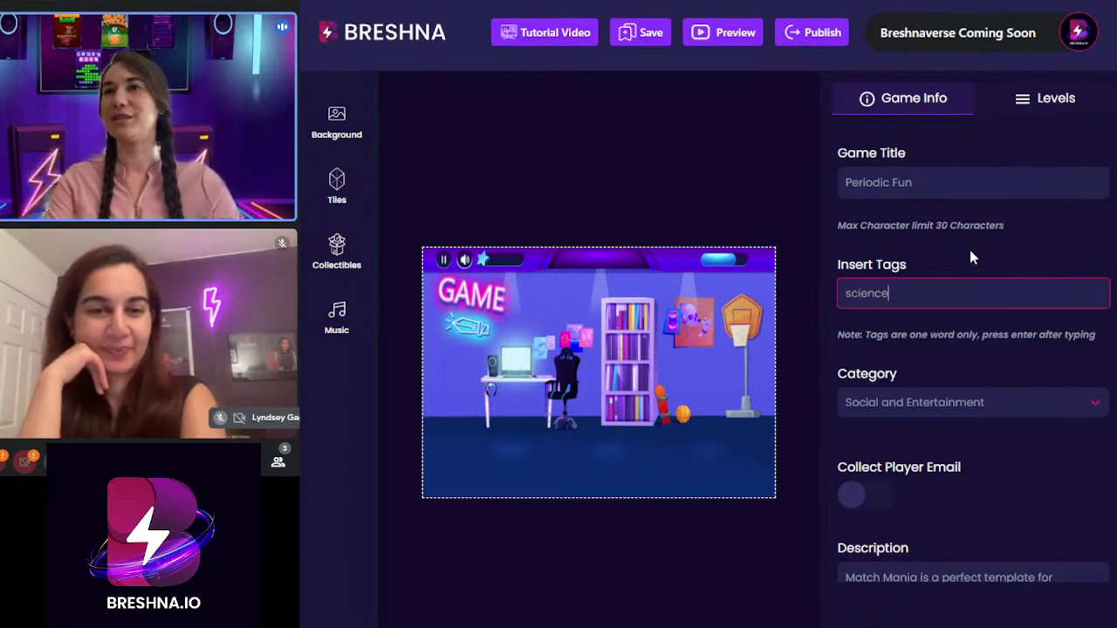
key(Return)
text(per)
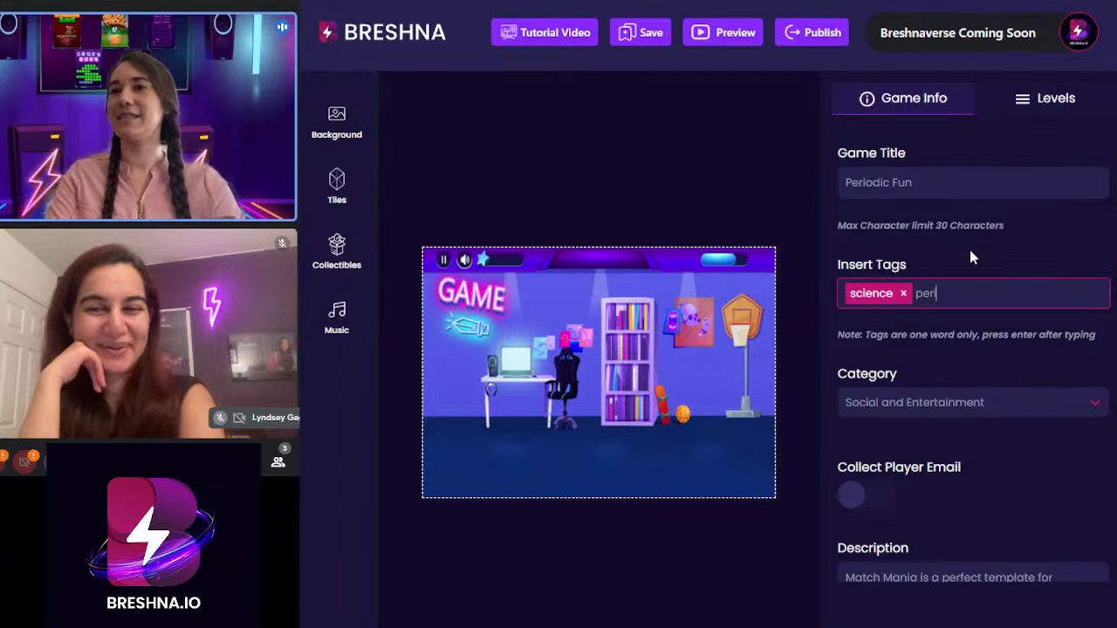
text(iodic table)
key(Return)
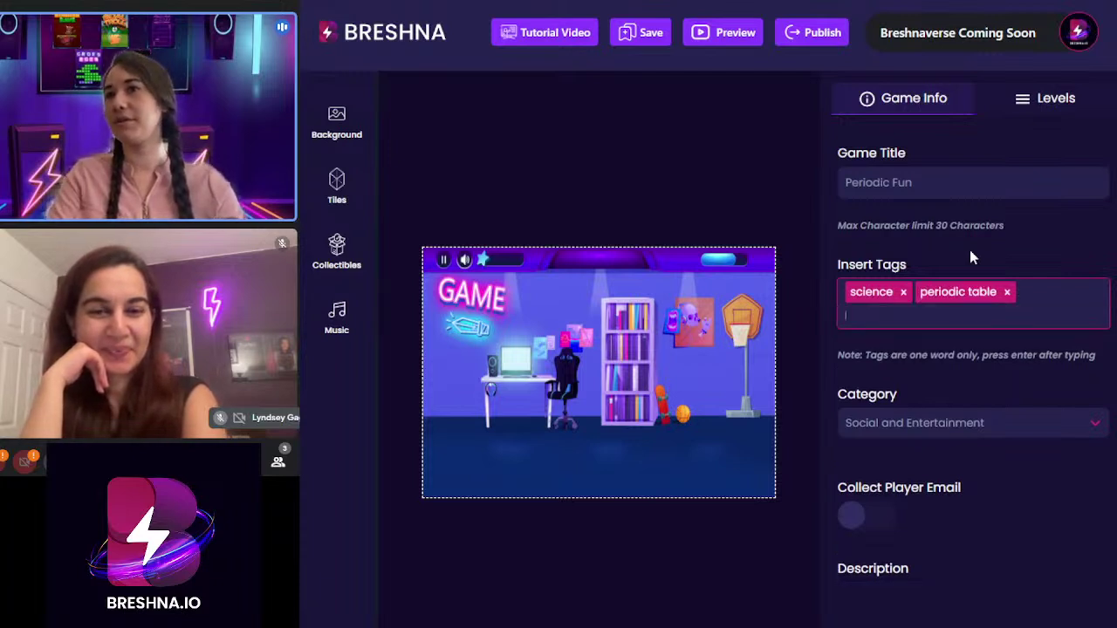
text(elements)
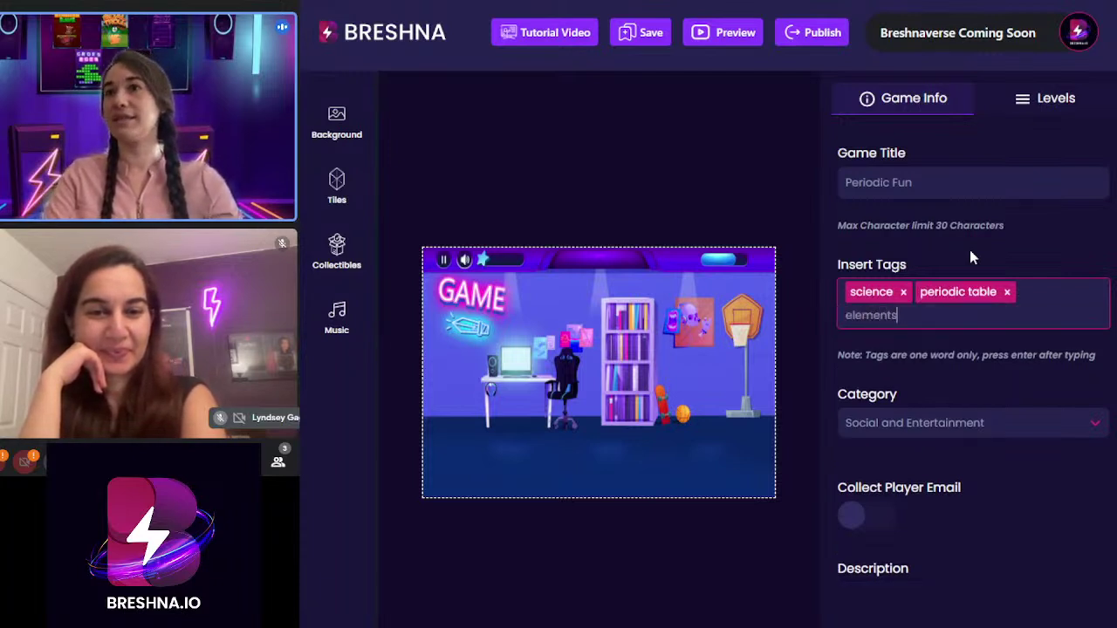
key(Return)
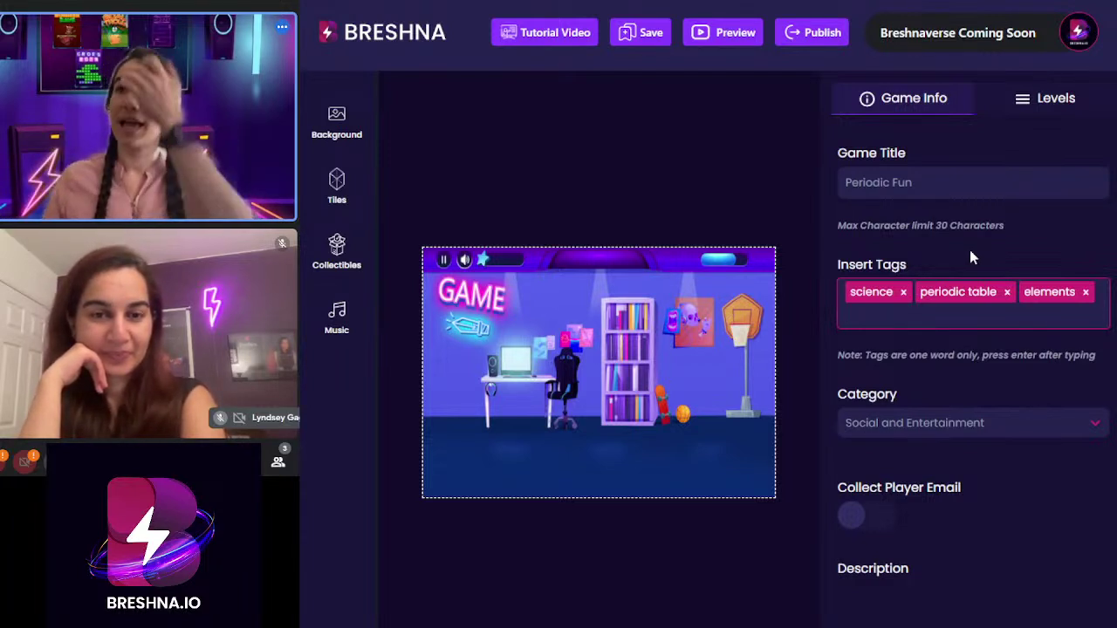
- Set the game category to Education
scroll(966, 277, down, 2)
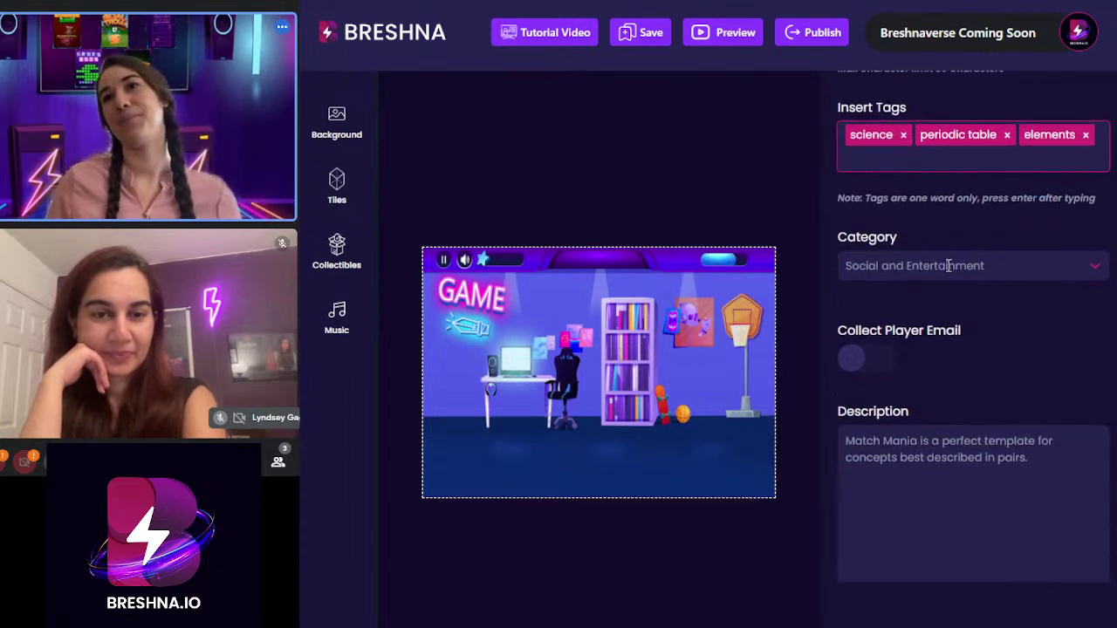
click(1096, 271)
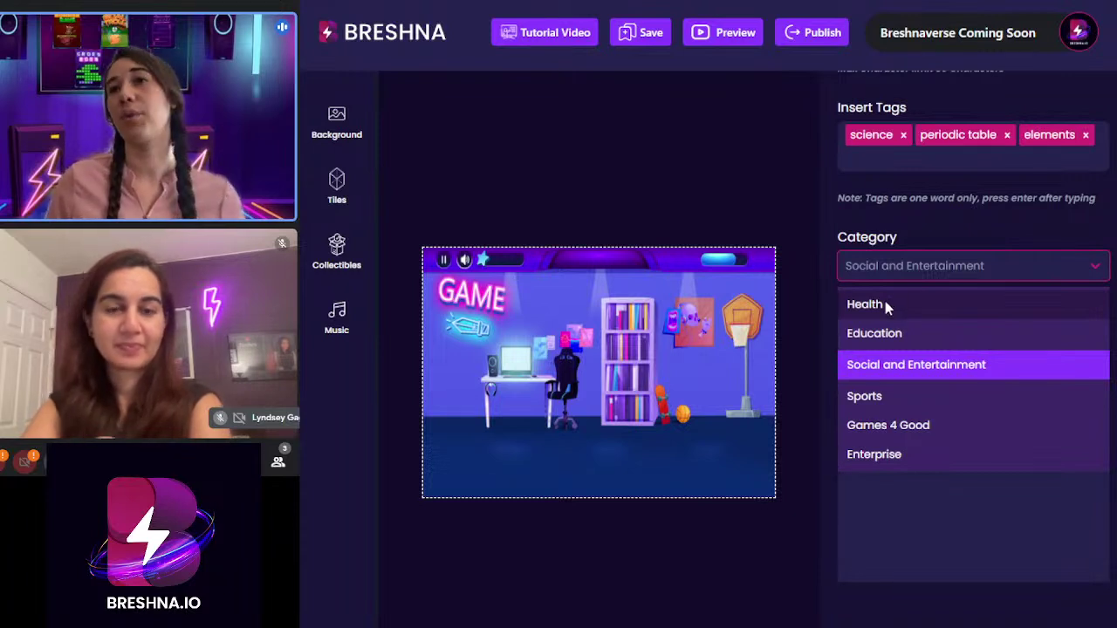
click(899, 336)
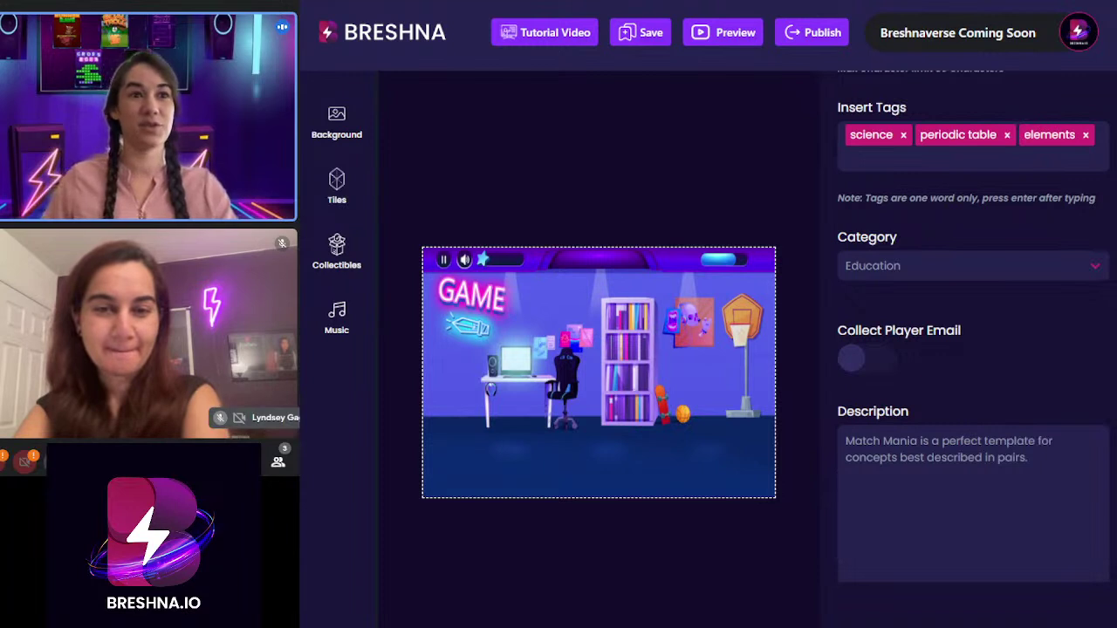
- Paste the new element-matching description over the old one, changing 'catch' to 'match'
click(1029, 471)
drag(1029, 471, 846, 437)
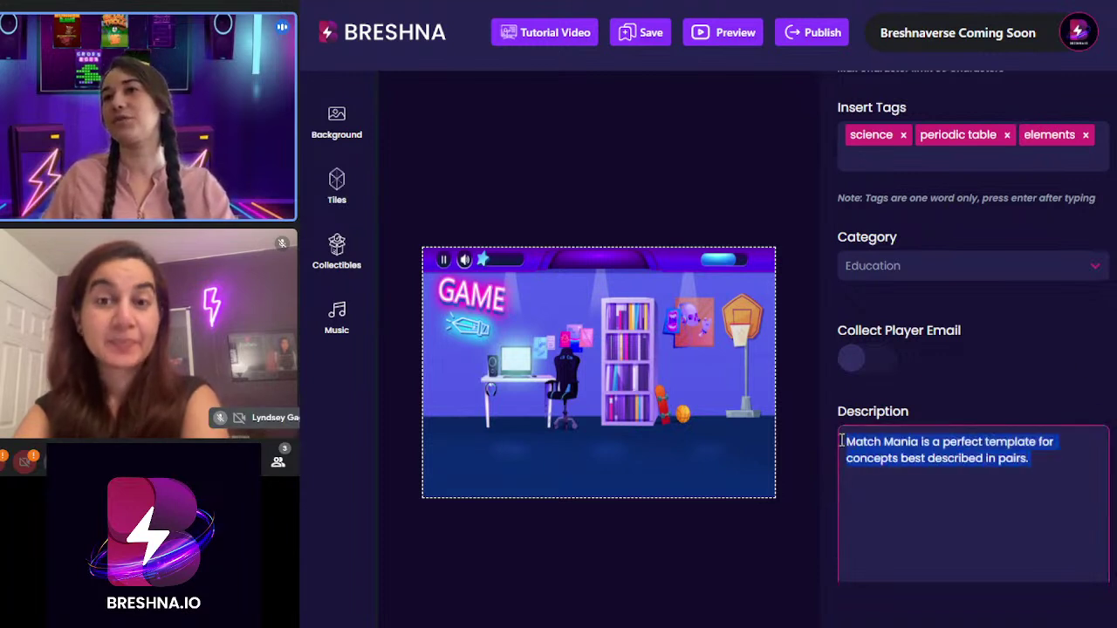
text(Elements make up everything you know! In this game you'll challenge yourself to catch the elements to their properties!)
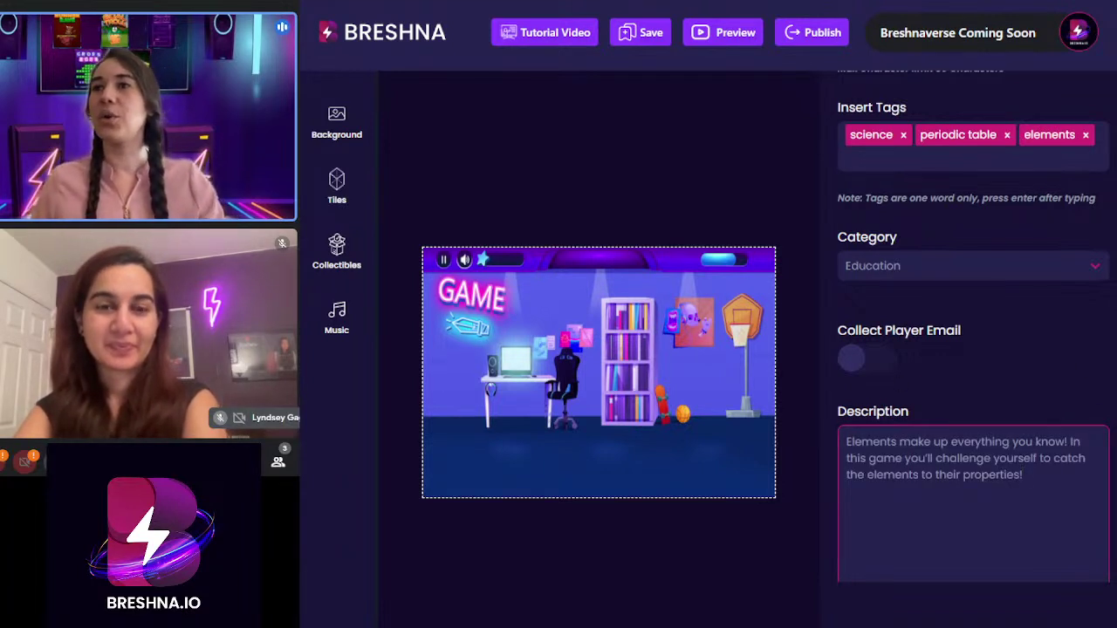
double_click(1067, 458)
text(match)
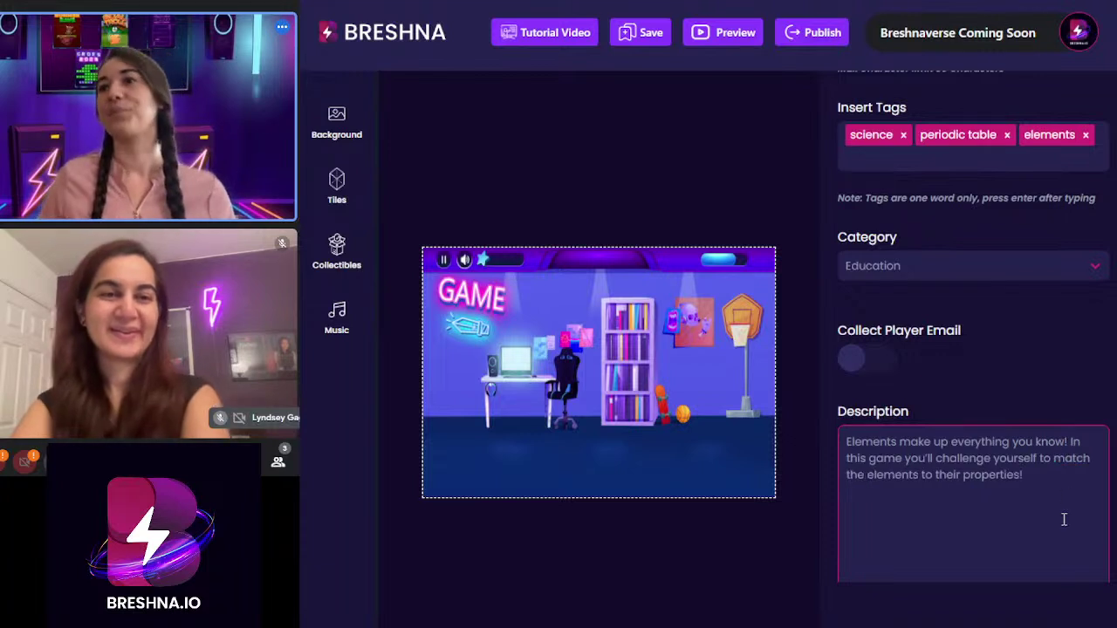
- Switch to the Levels tab to show Level 1's settings
scroll(1068, 532, down, 3)
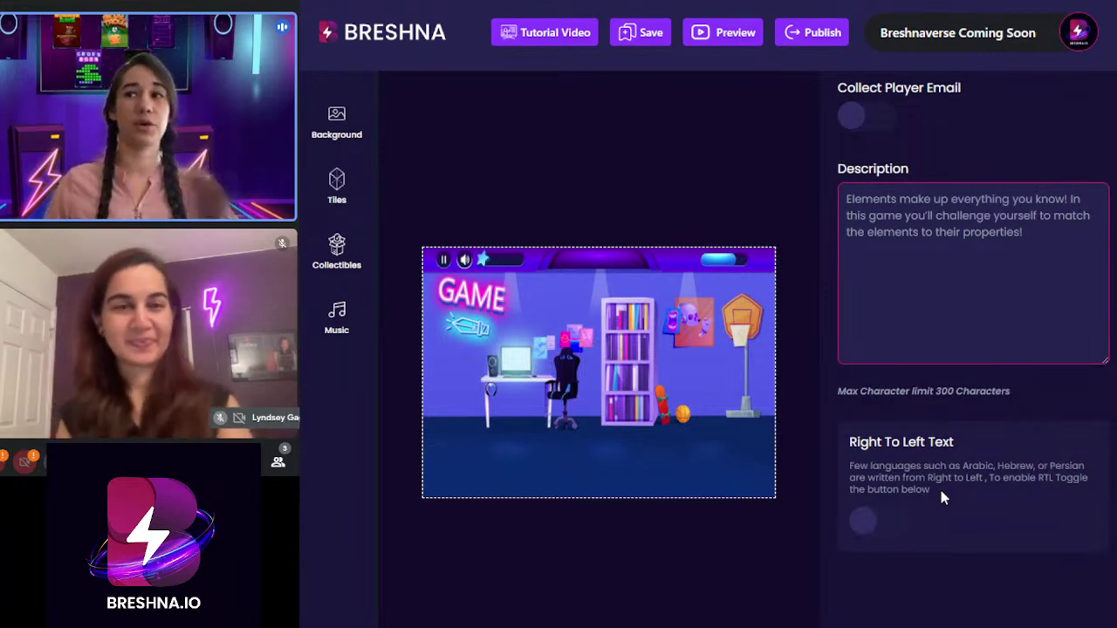
scroll(953, 504, up, 5)
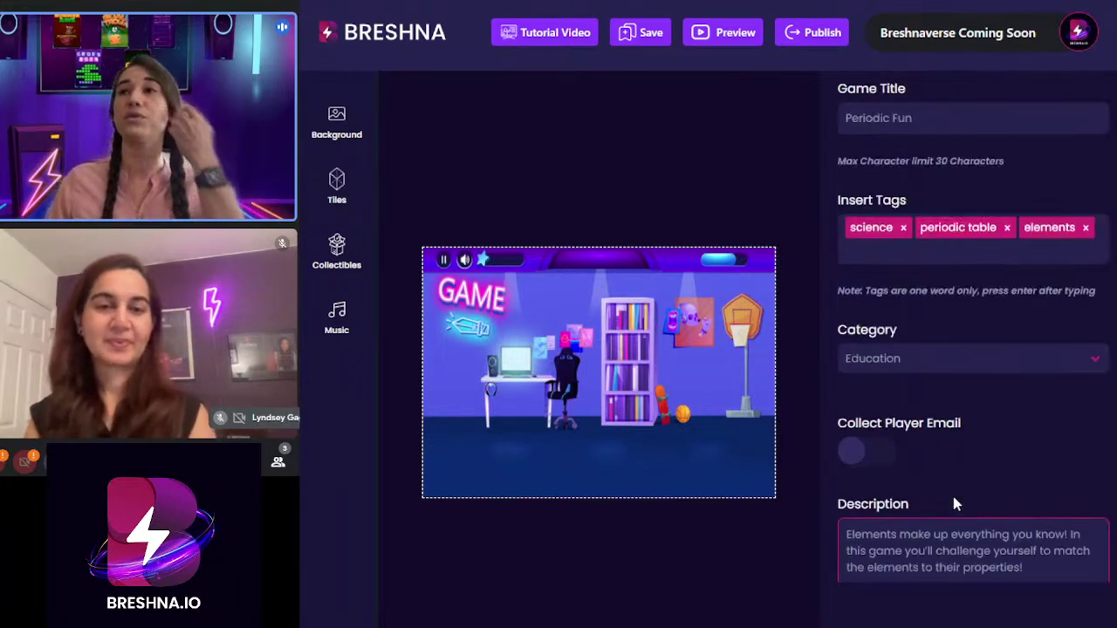
click(1025, 107)
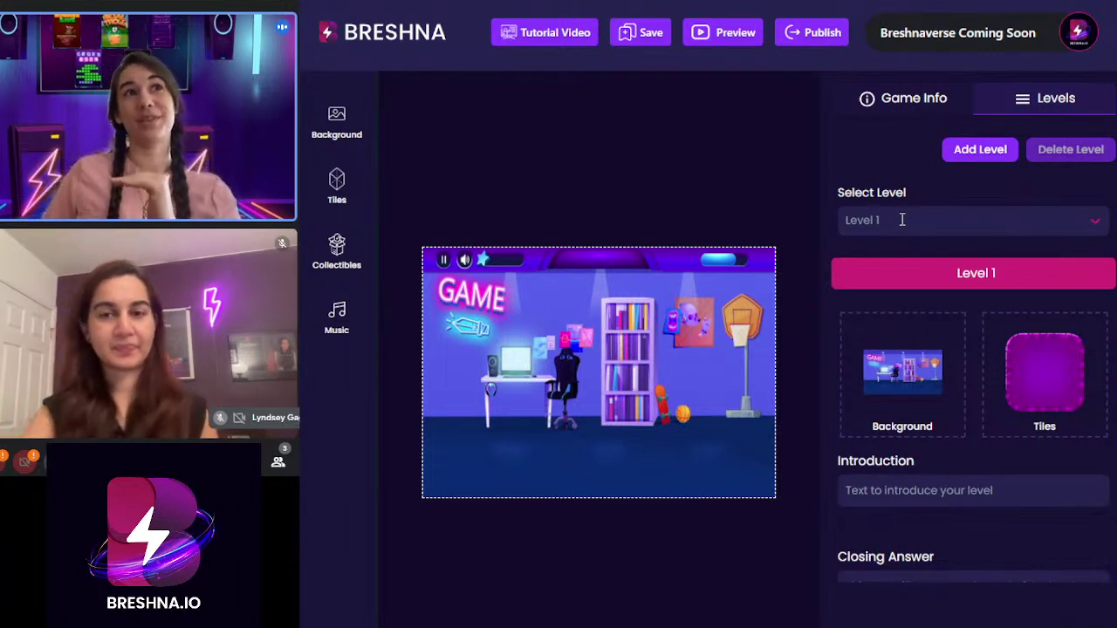
- Paste the prepared text starting 'Elements make up everything you know!' into Level 1's Introduction
scroll(903, 220, down, 3)
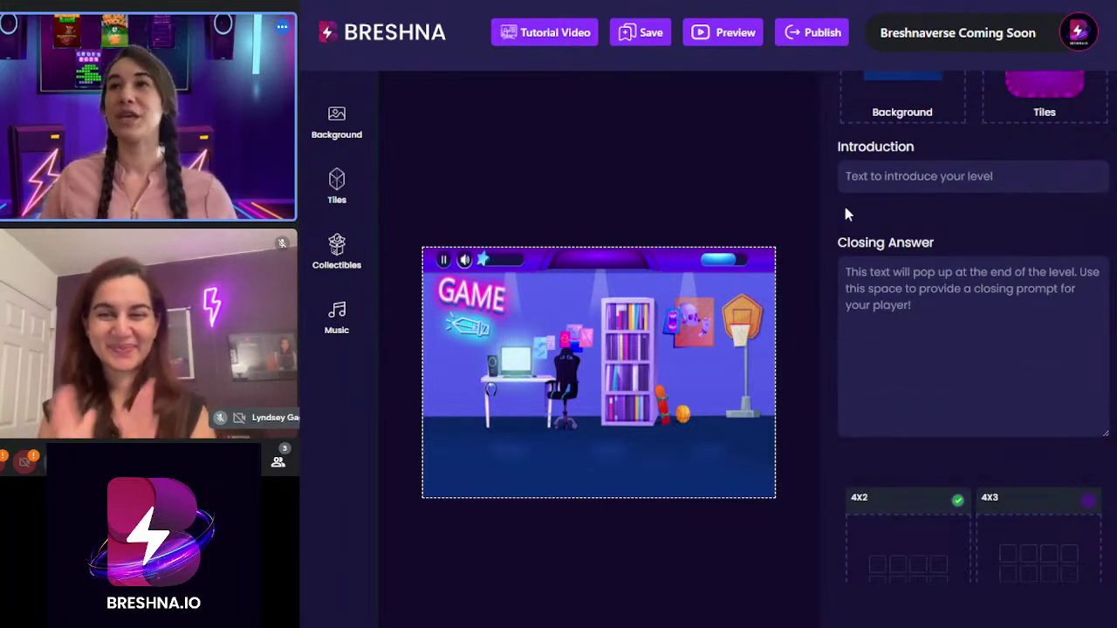
triple_click(1015, 181)
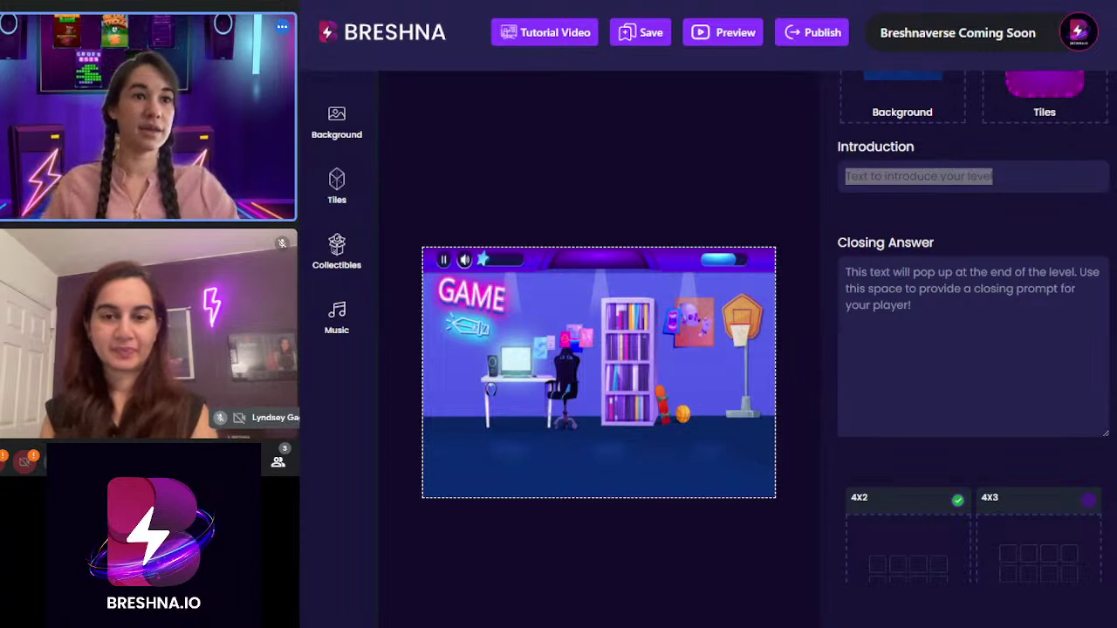
click(931, 351)
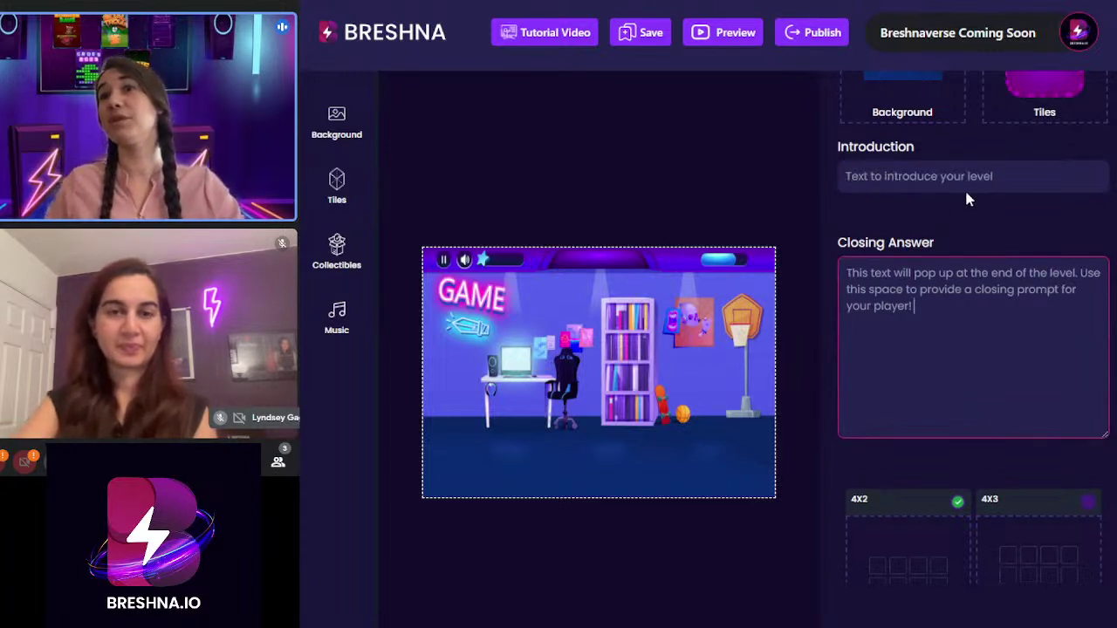
triple_click(1010, 167)
key(ctrl+v)
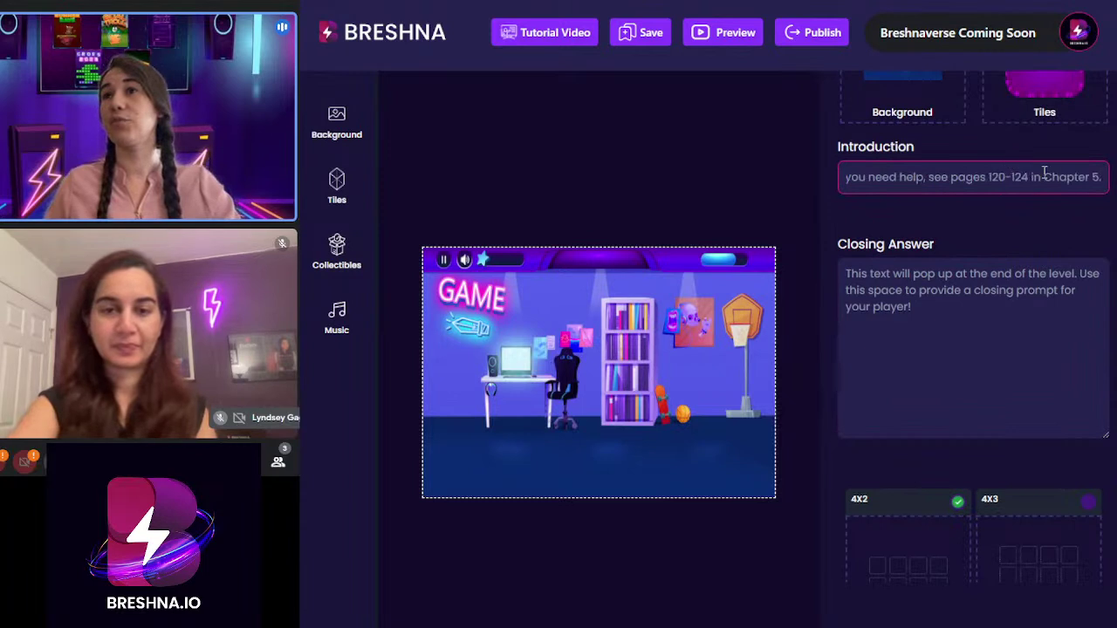
- Fix the final period after Chapter 5 and correct the first word to 'Elements'
mouse_move(1105, 177)
mouse_down()
mouse_move(817, 194)
mouse_move(1107, 173)
mouse_up()
text(.)
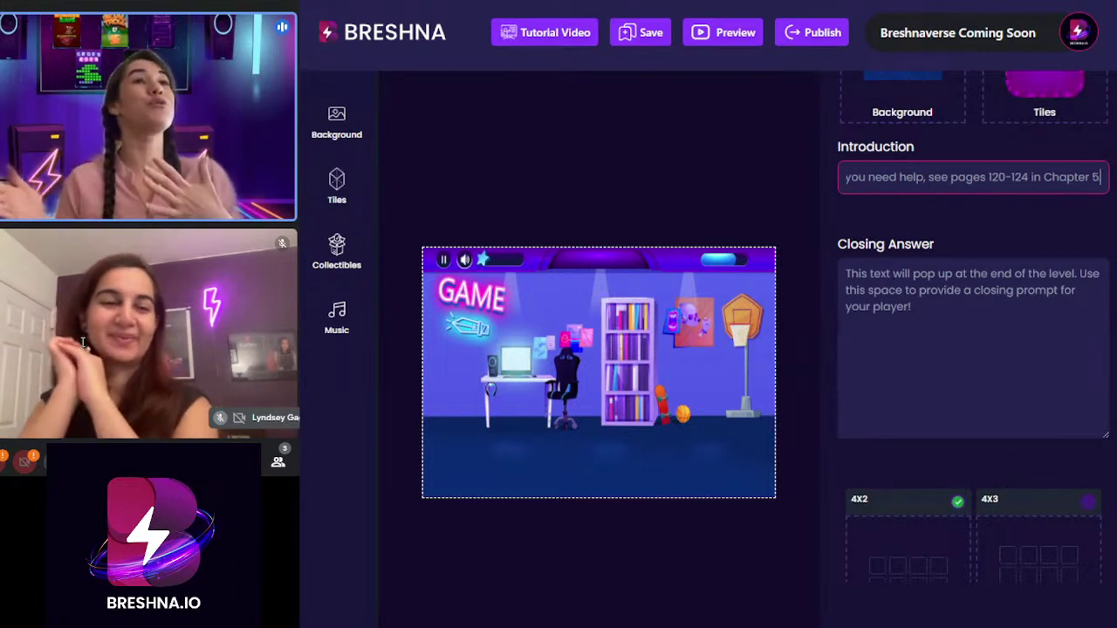
text(.)
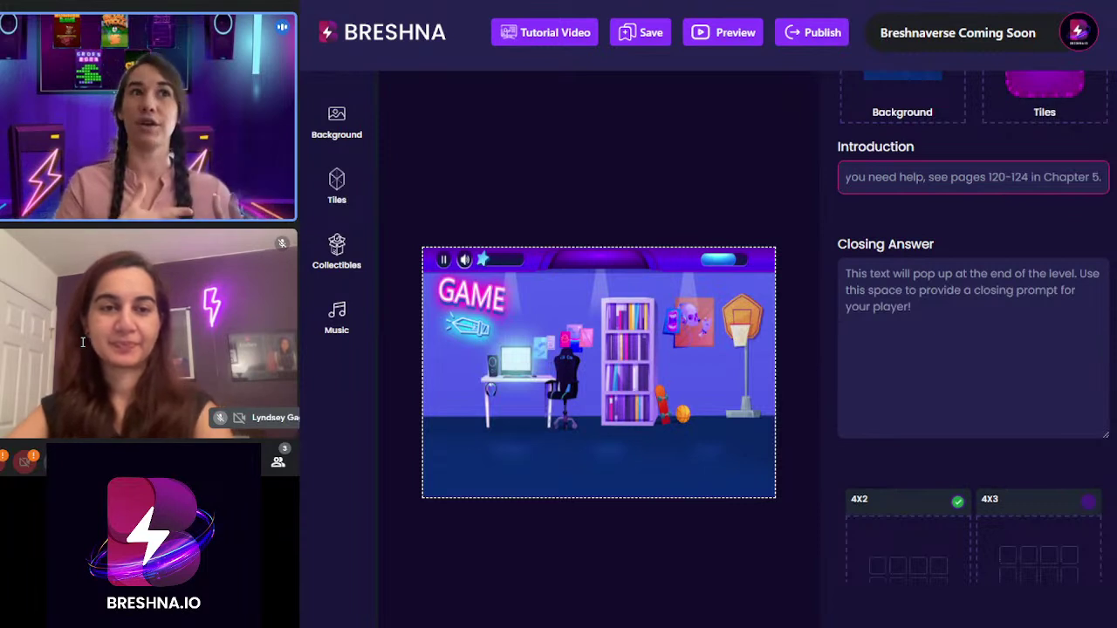
key(Home)
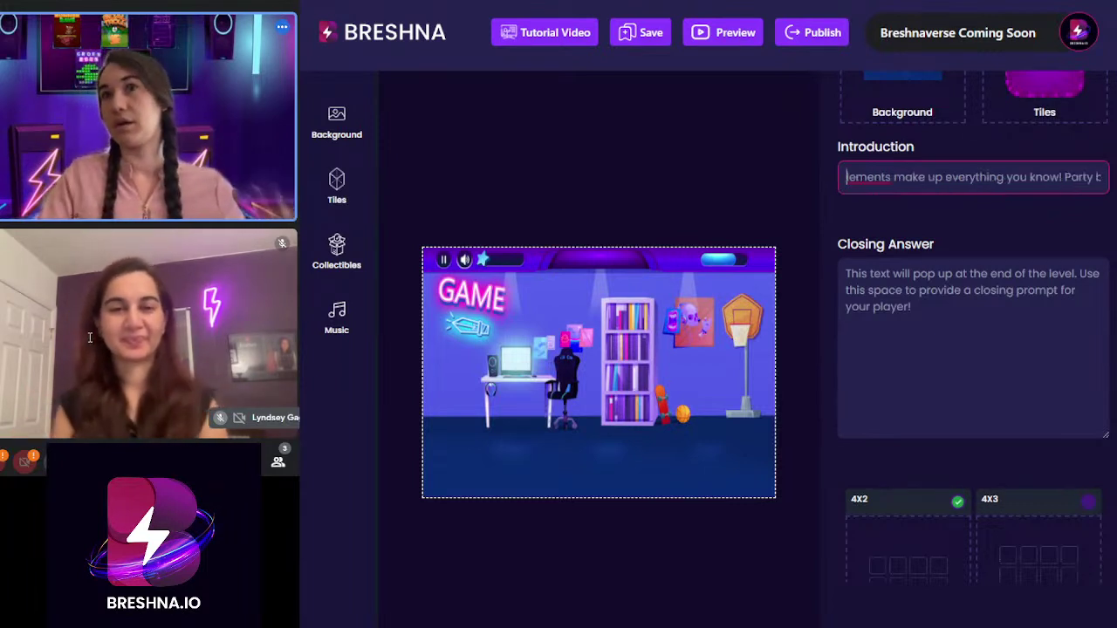
key(Delete)
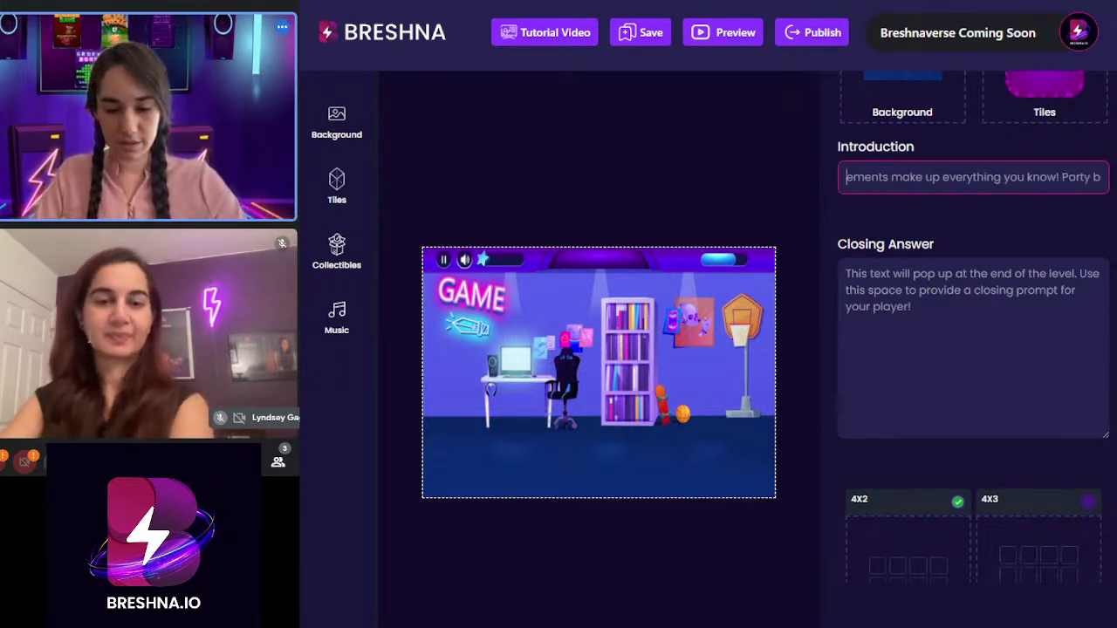
text(El)
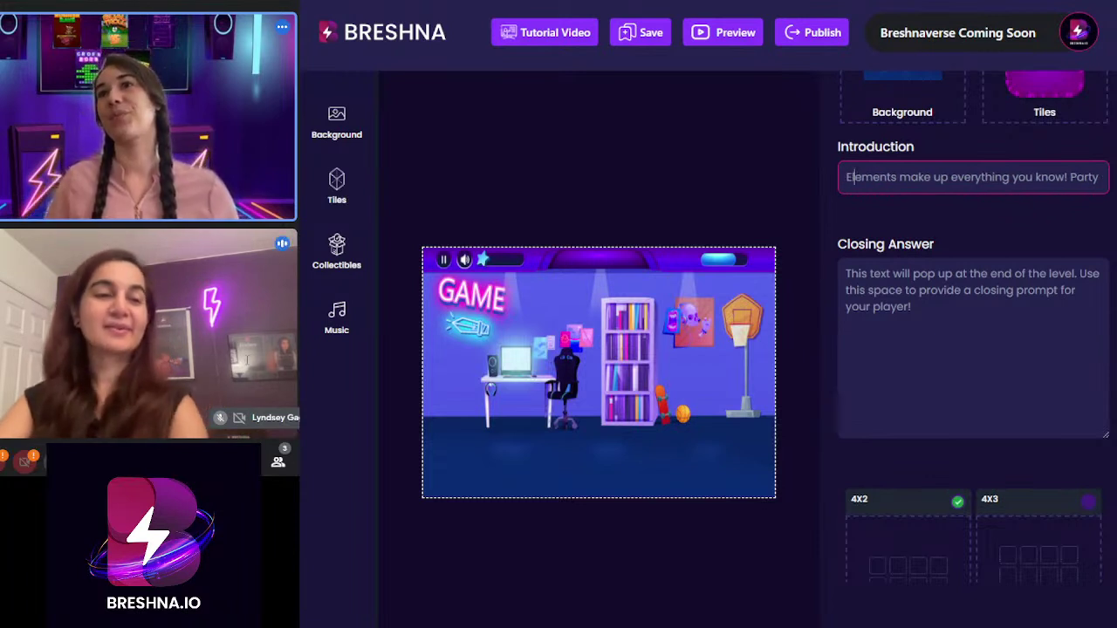
click(987, 337)
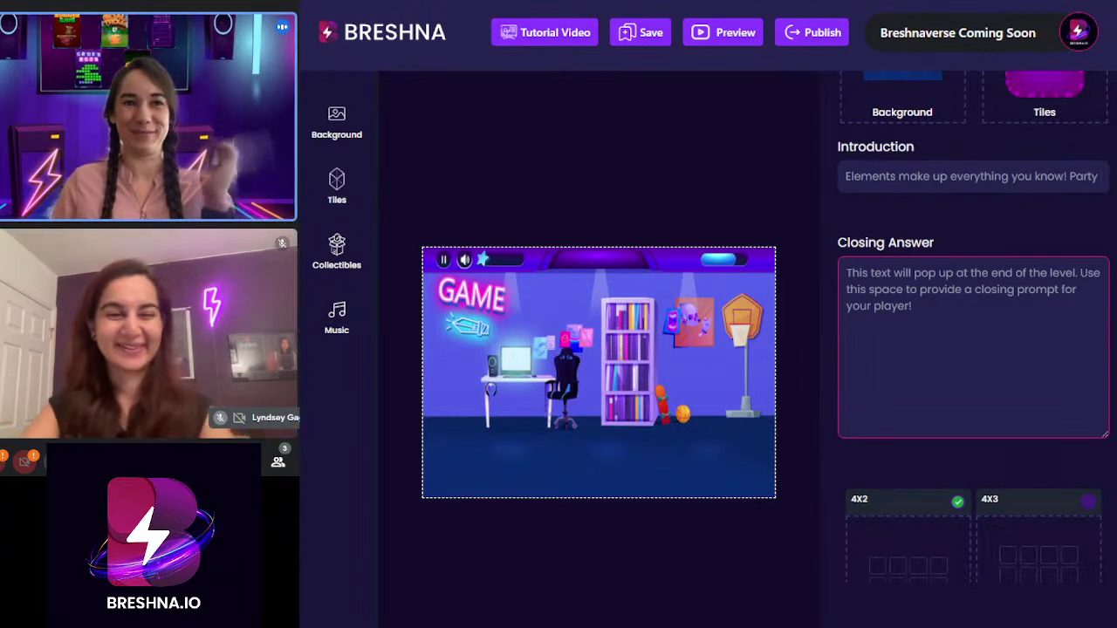
- Paste the paragraph on helium, lithium, oxygen, potassium, fluoride and uranium into the Closing Answer
click(4, 387)
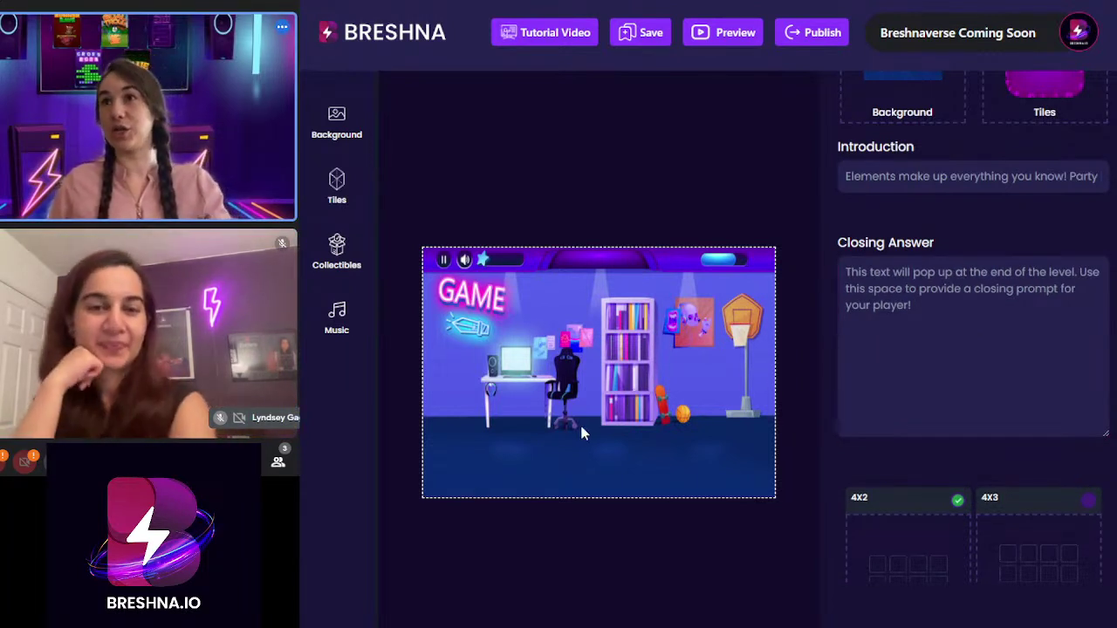
click(930, 324)
drag(934, 312, 795, 271)
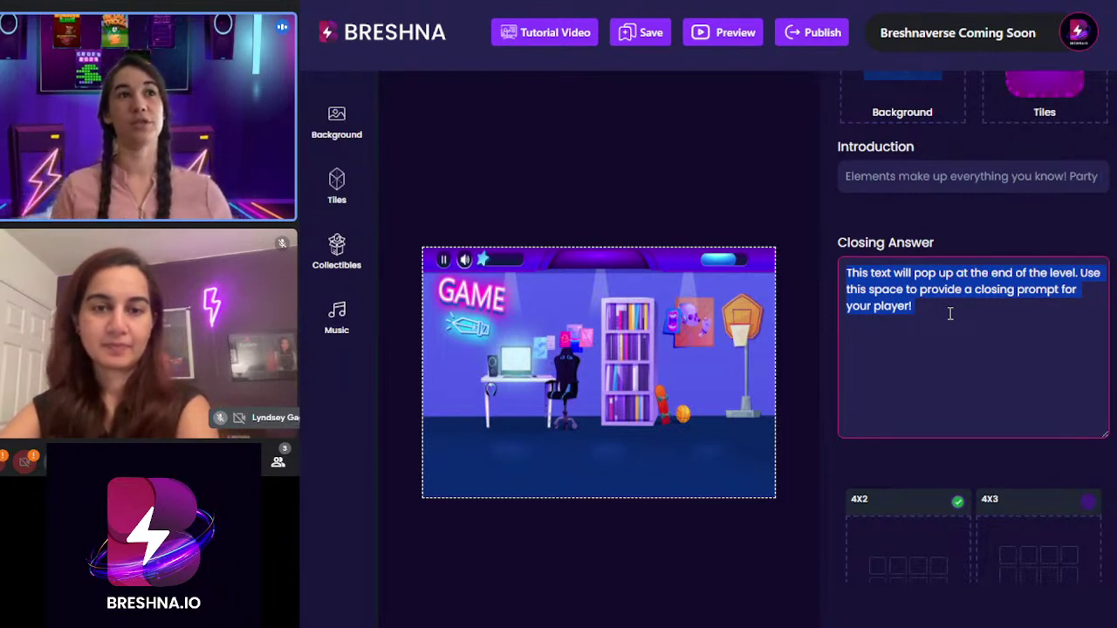
text(Helium can be found in balloons, lithium in batteries, oxygen is in the air we breathe, potassium is in the bananas we eat, fluoride is in the toothpaste we use to protect our teeth, and uranium is used for a lot of things, such as dating old rocks! but also it's radioactive so please be careful!)
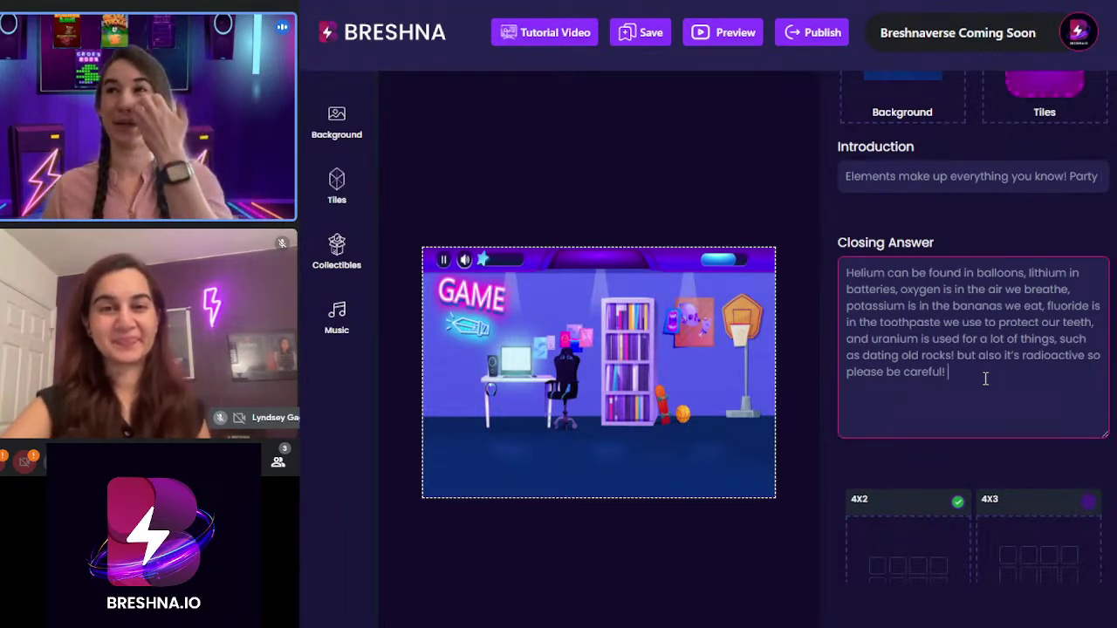
scroll(985, 378, up, 4)
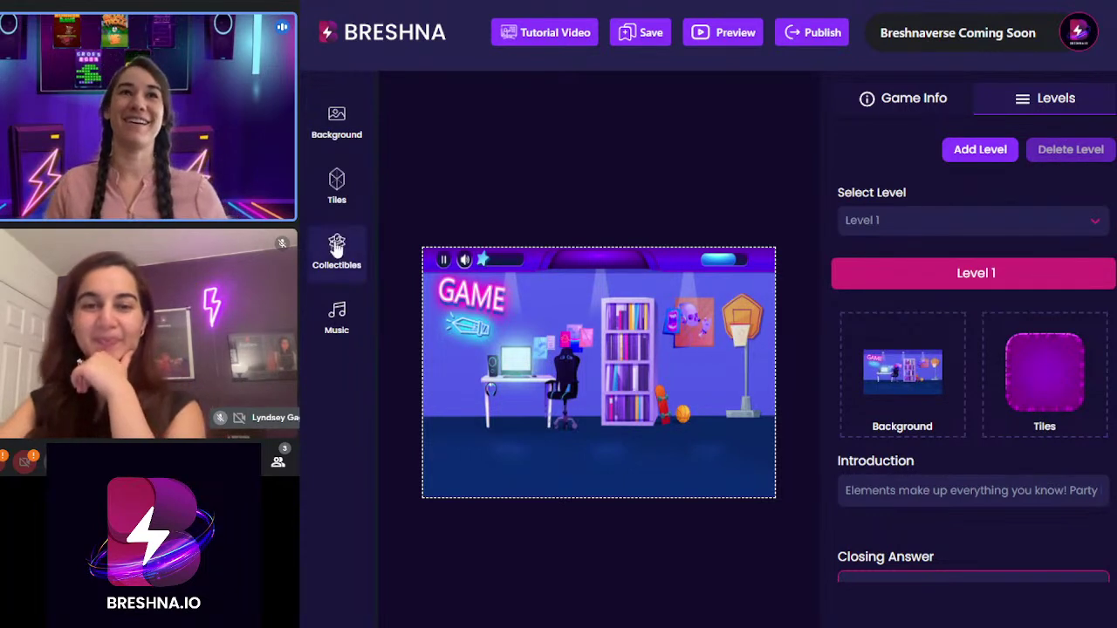
- From the Background library's full list, open the Upload Background dialog
click(337, 120)
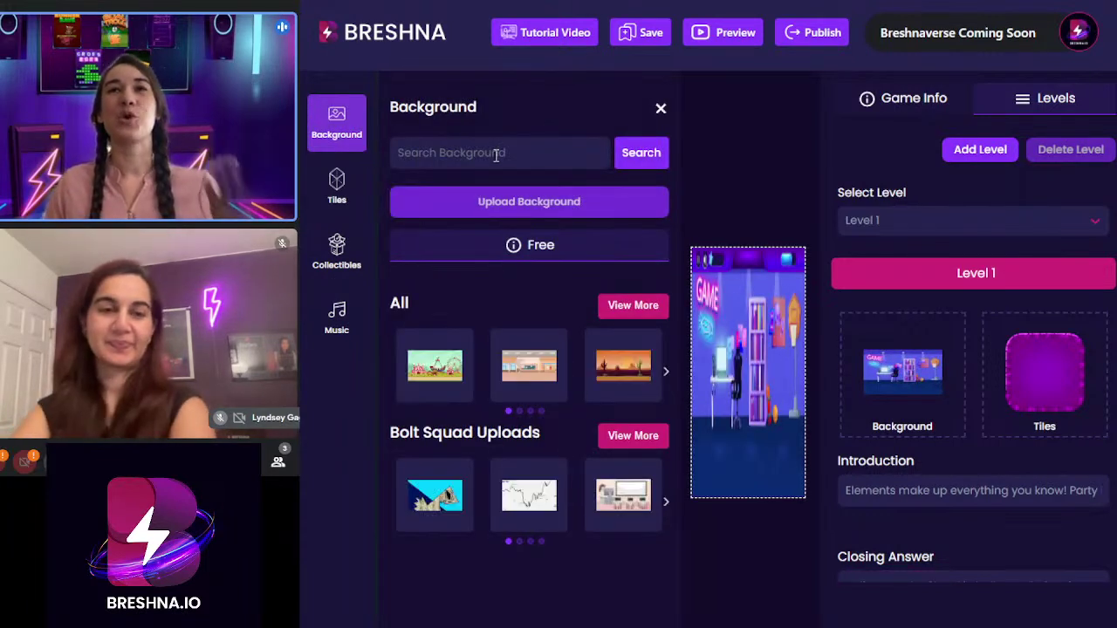
click(496, 154)
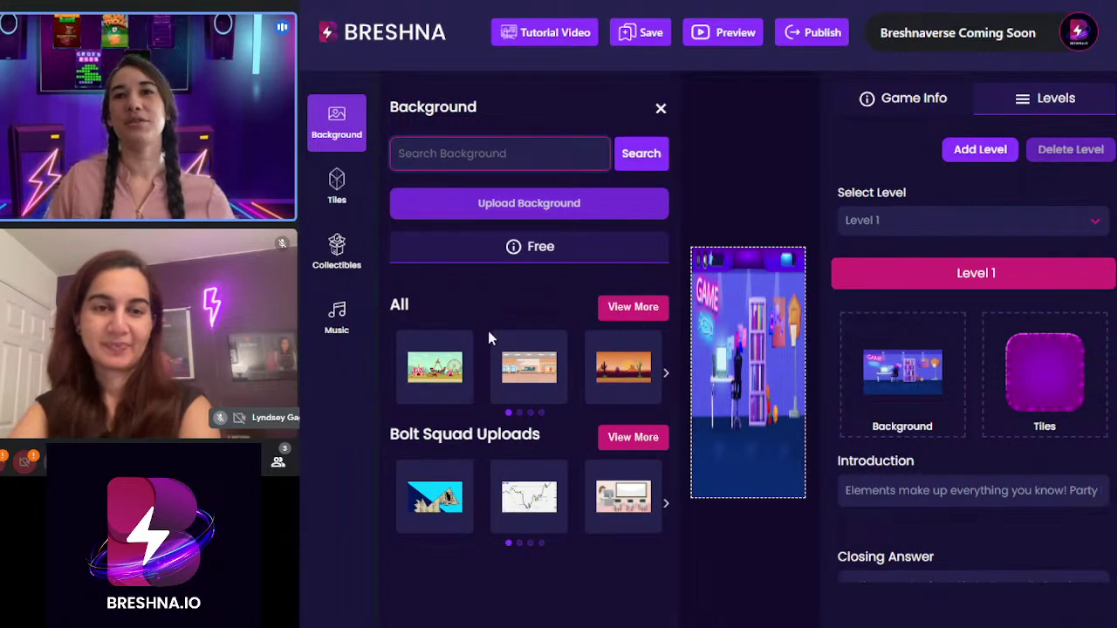
click(633, 310)
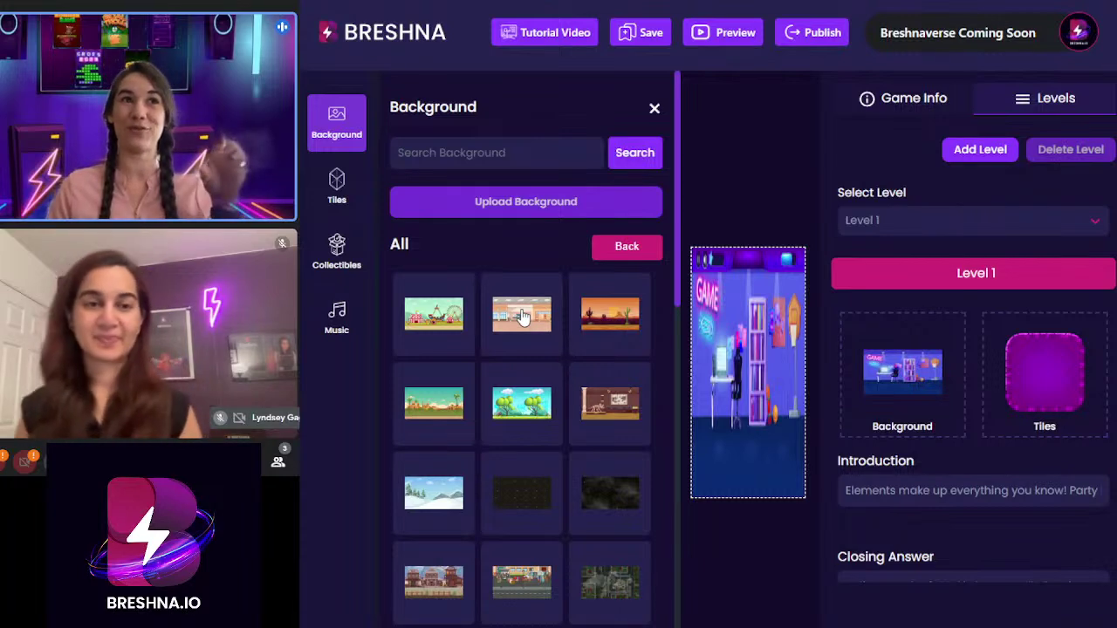
click(498, 202)
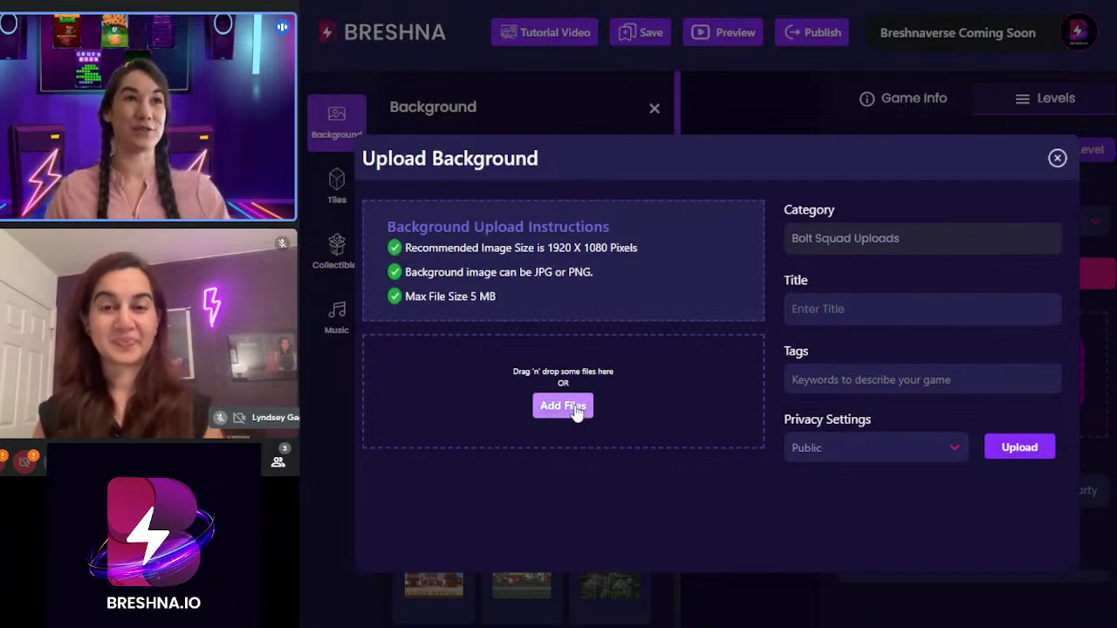
- Add the tag 'school' to the upload form and view its Privacy Settings choices
click(845, 314)
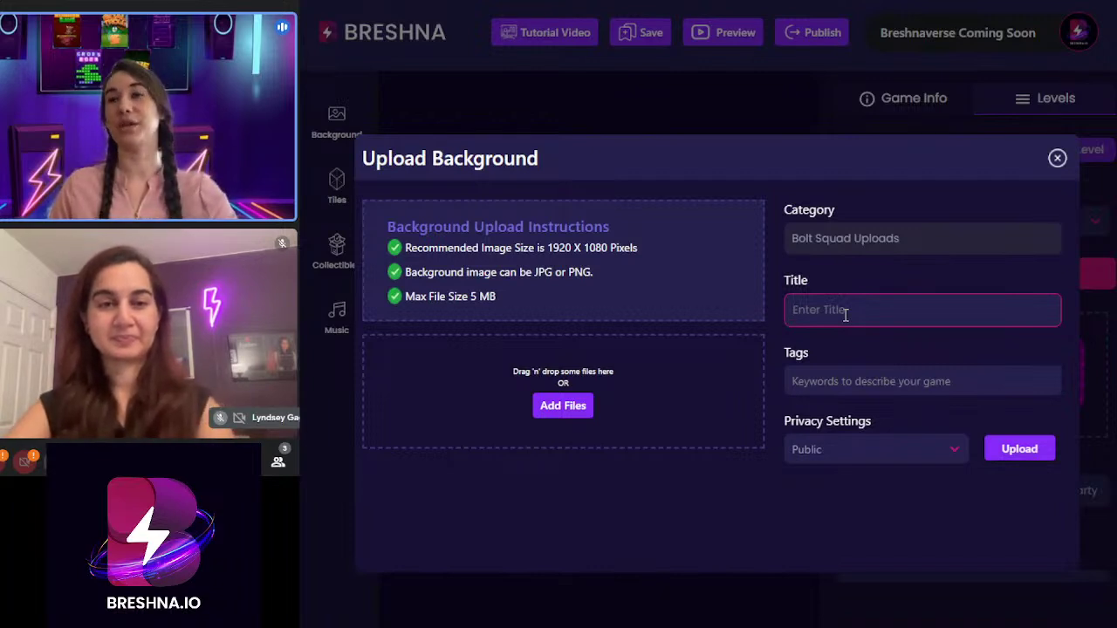
click(825, 381)
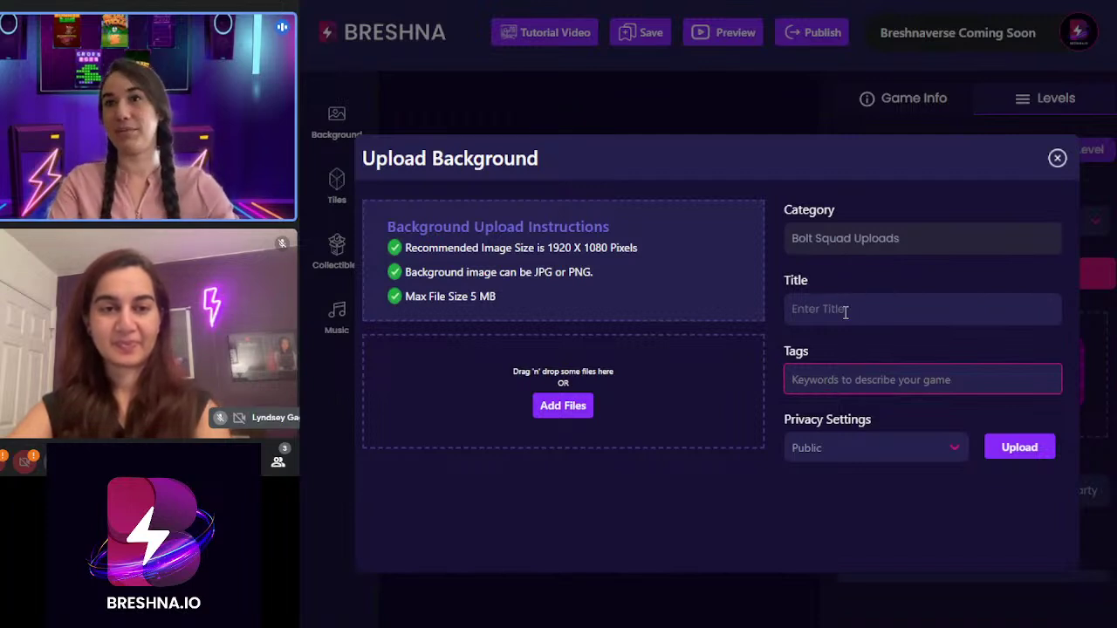
text(school)
key(Return)
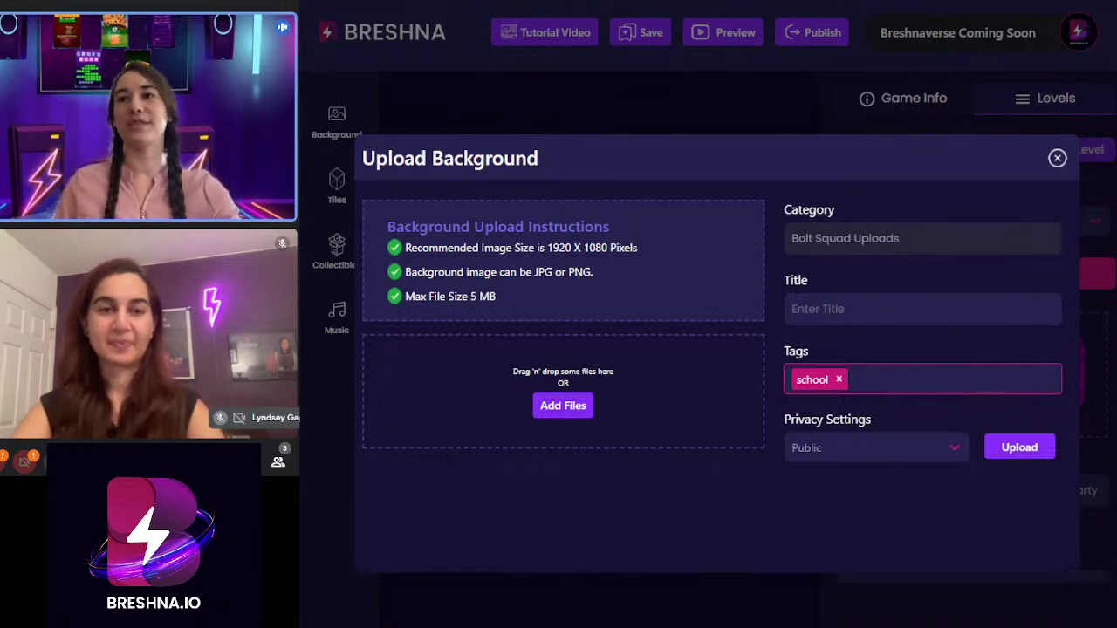
click(853, 445)
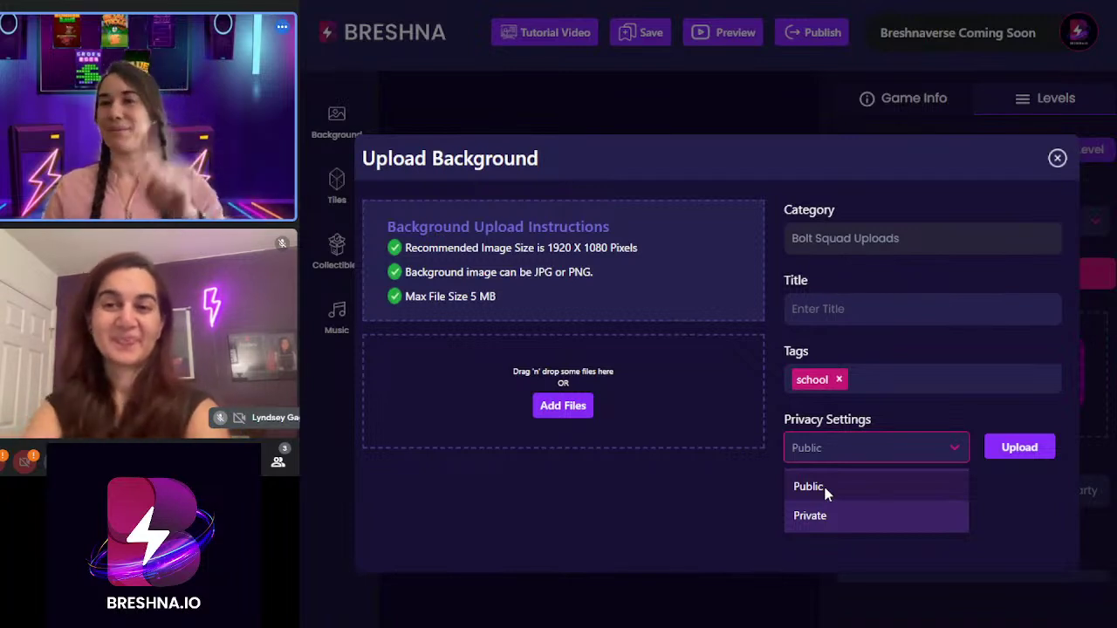
click(1057, 158)
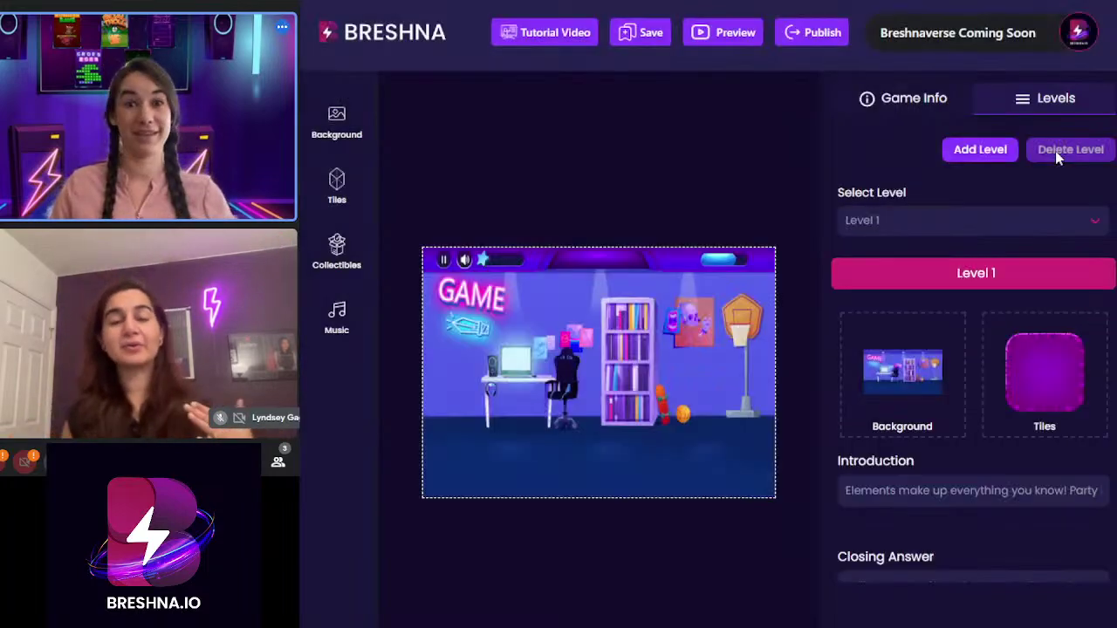
click(338, 123)
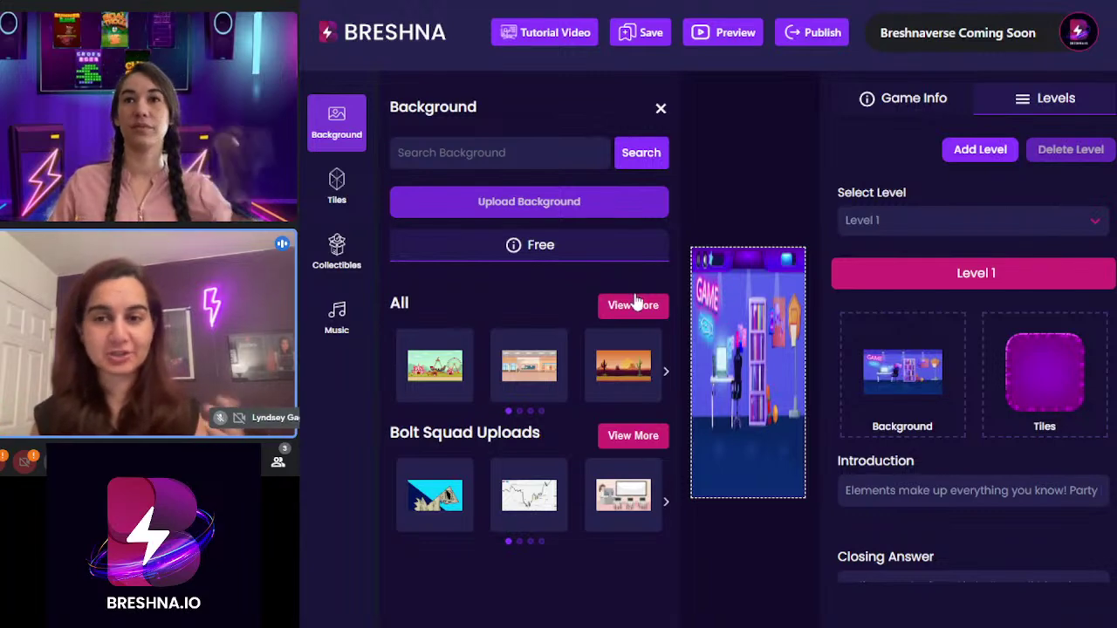
click(518, 200)
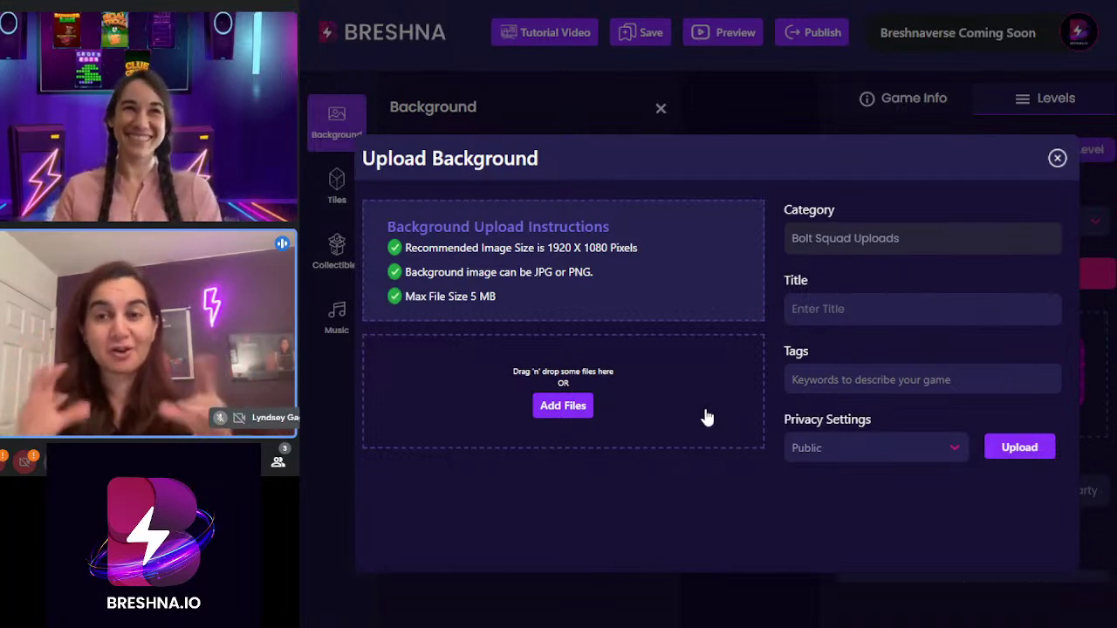
click(1057, 158)
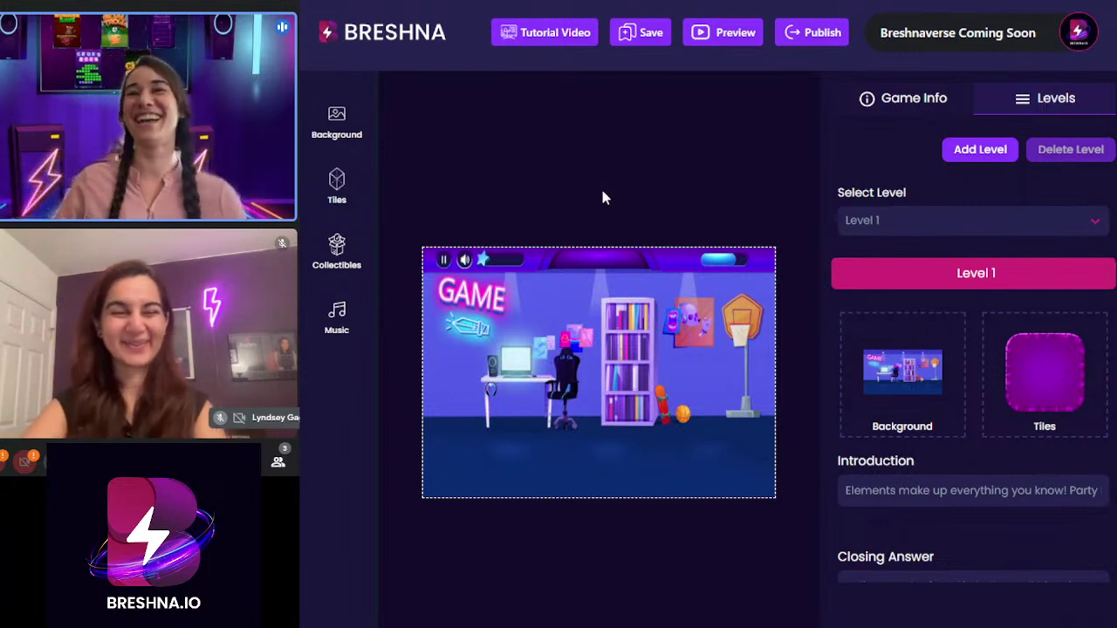
- Set the level background to a street scene from the full background grid
click(336, 122)
click(629, 305)
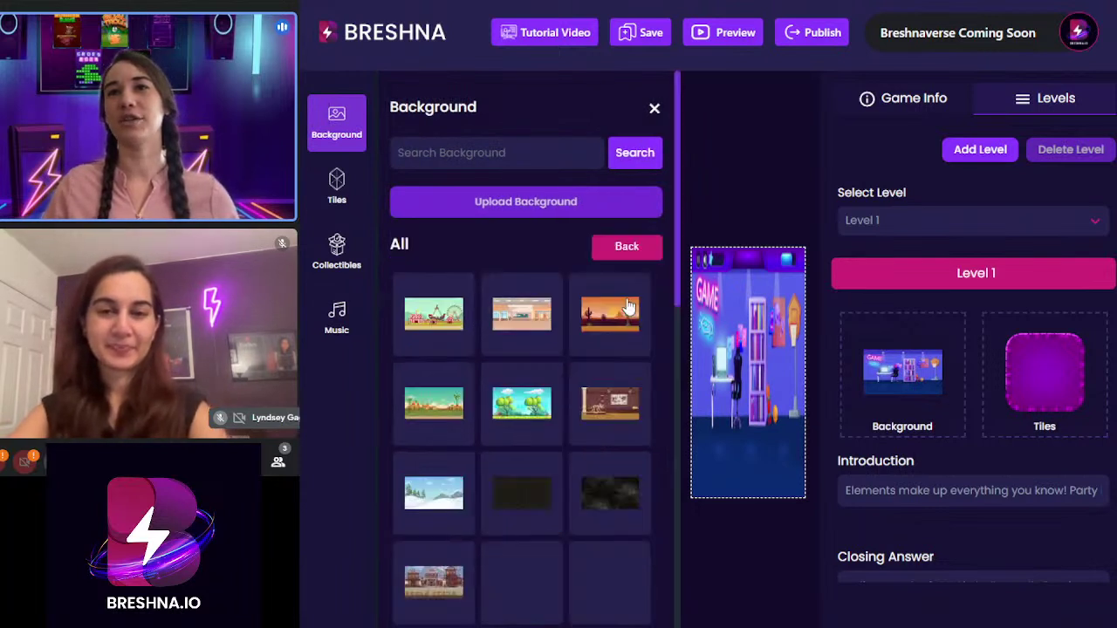
scroll(536, 386, down, 3)
scroll(552, 375, down, 1)
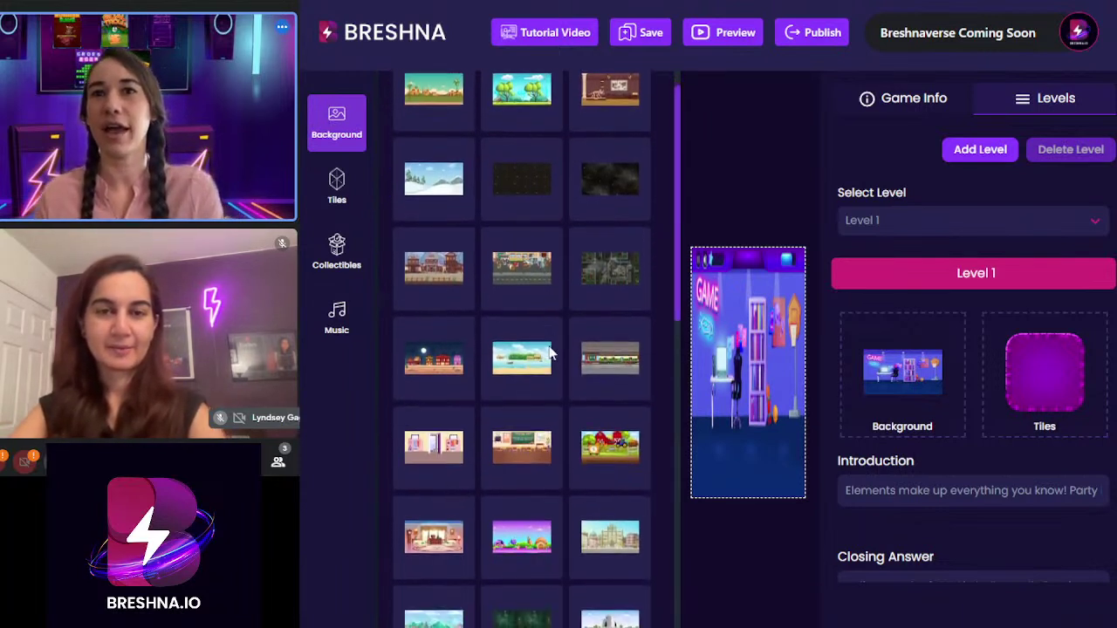
click(522, 268)
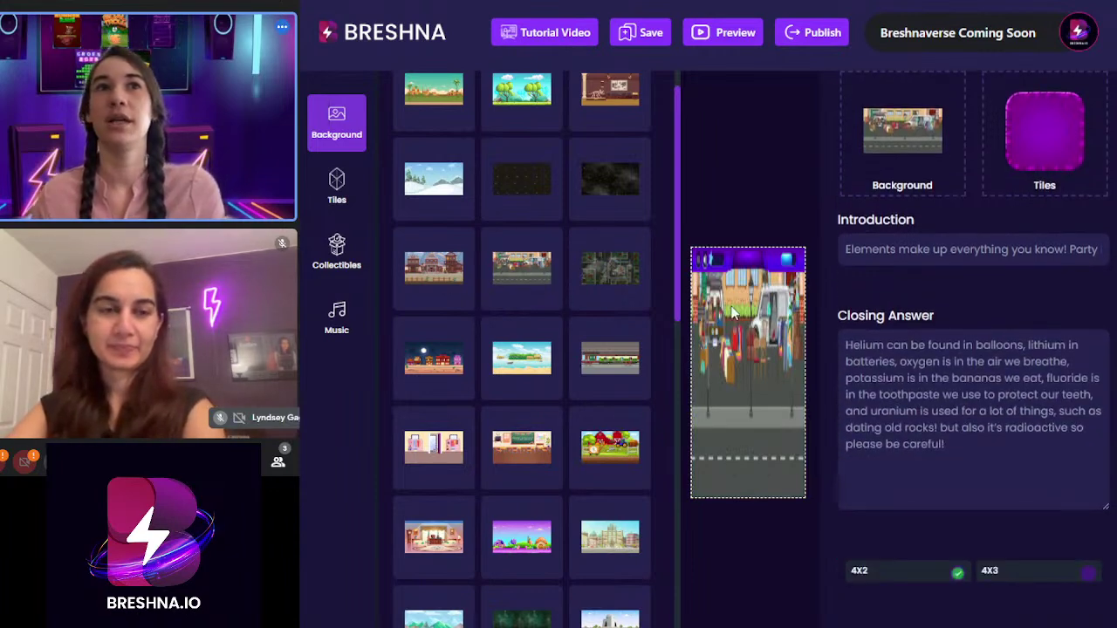
click(770, 154)
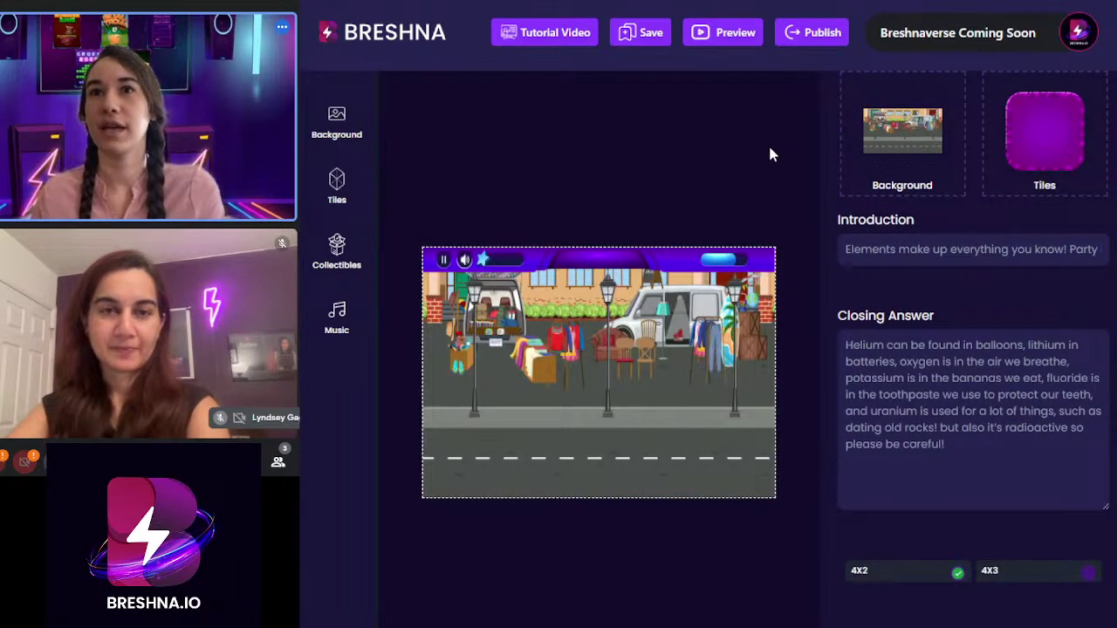
- Search backgrounds for 'school' and apply the school hallway scene
click(335, 131)
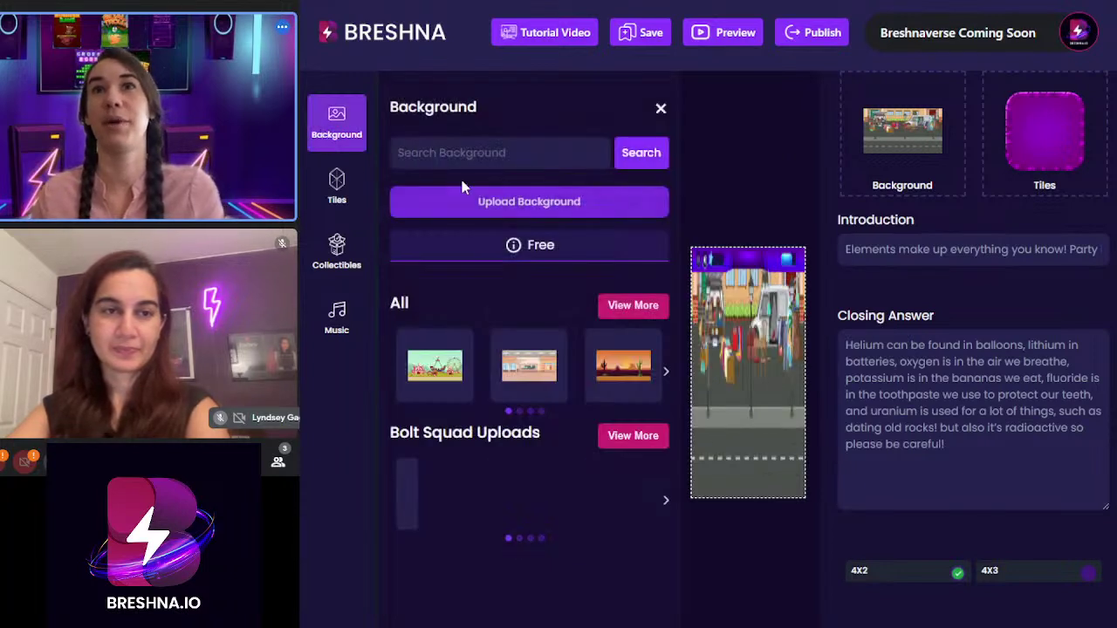
text(s)
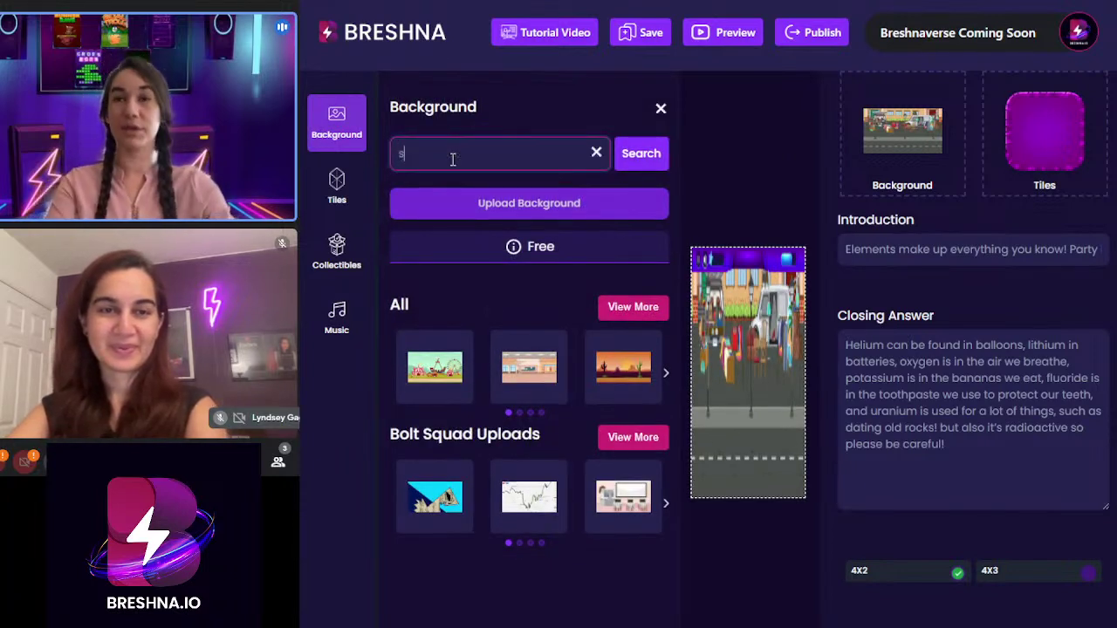
text(chool)
key(Return)
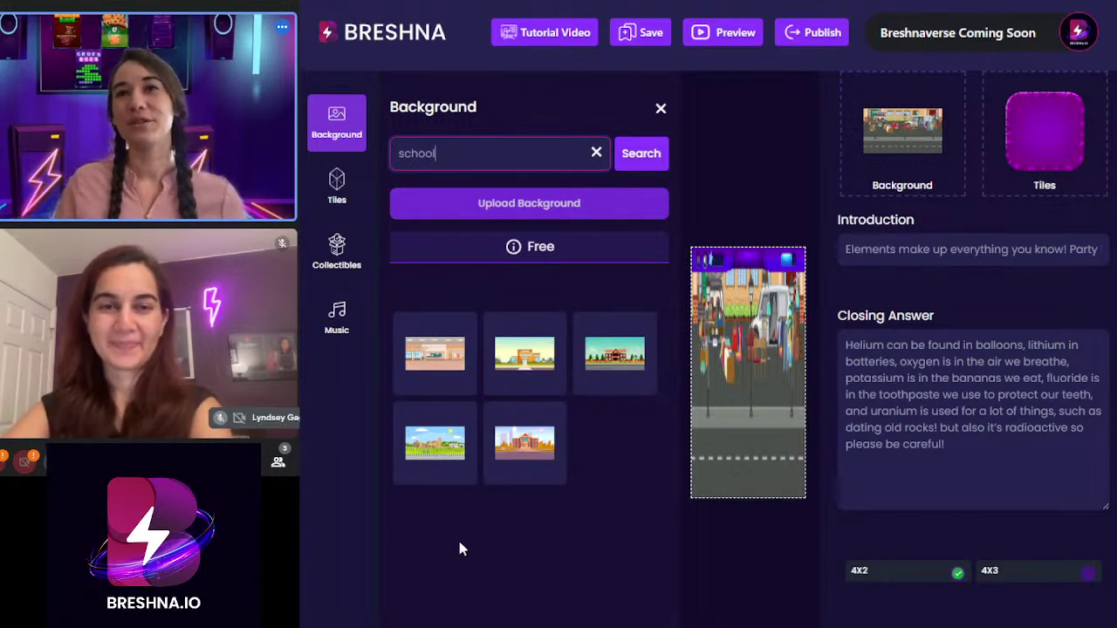
click(435, 352)
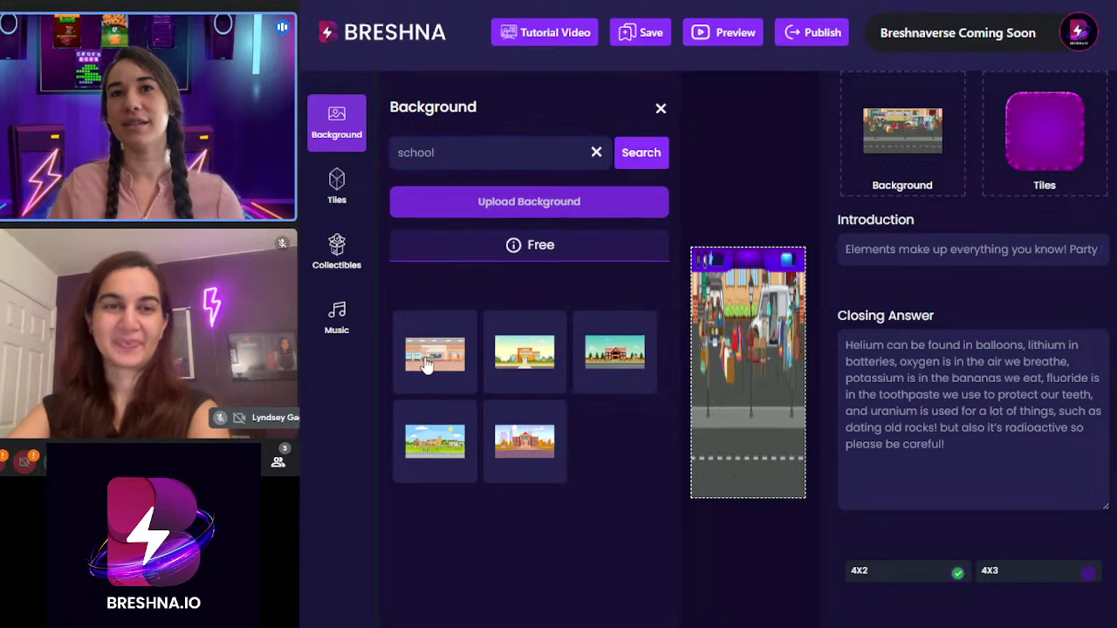
click(765, 570)
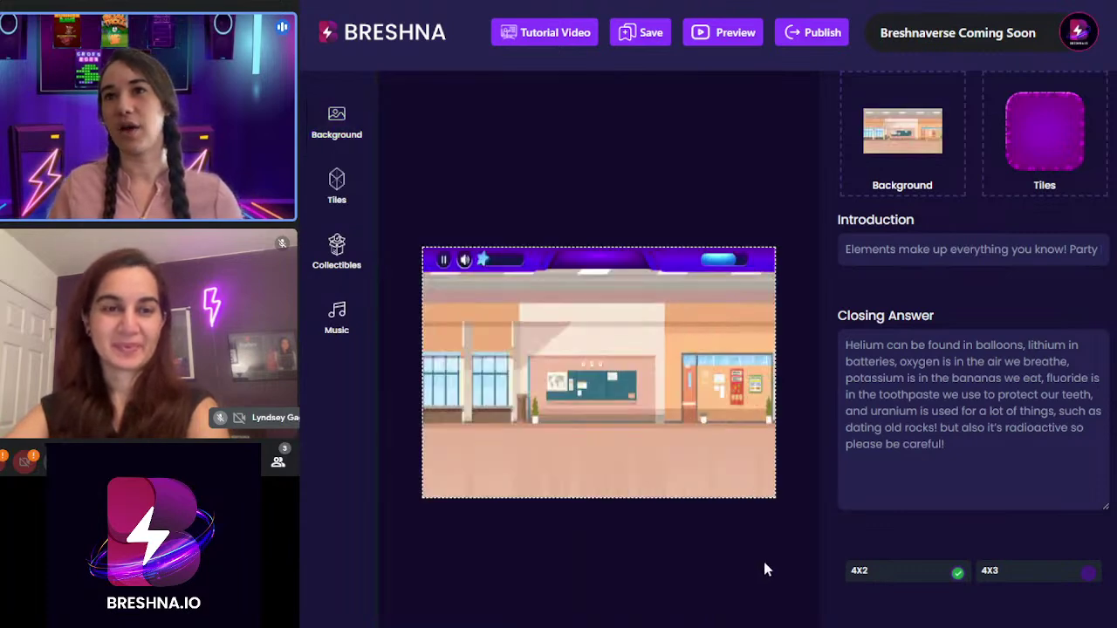
- Replace the hallway with the sunny playground school scene and open the Tiles library
click(343, 117)
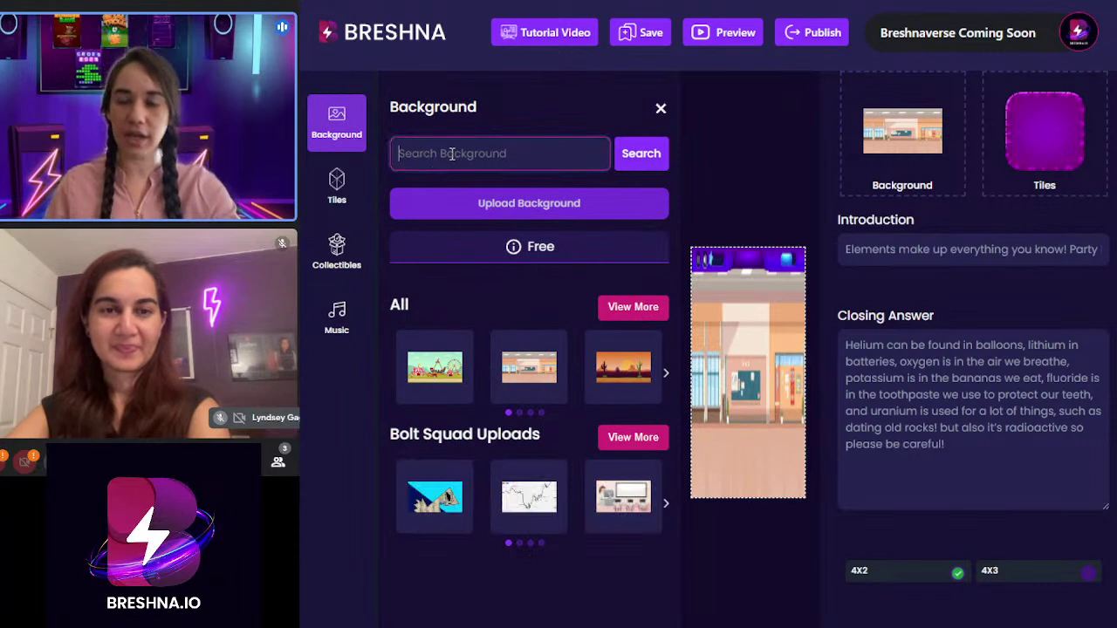
text(school)
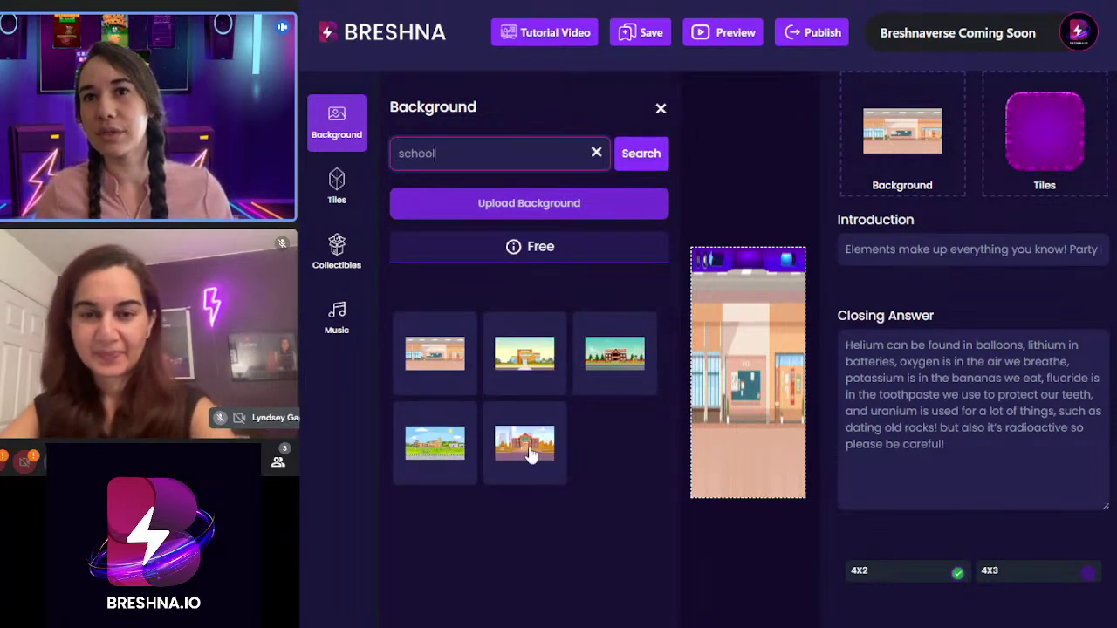
click(444, 480)
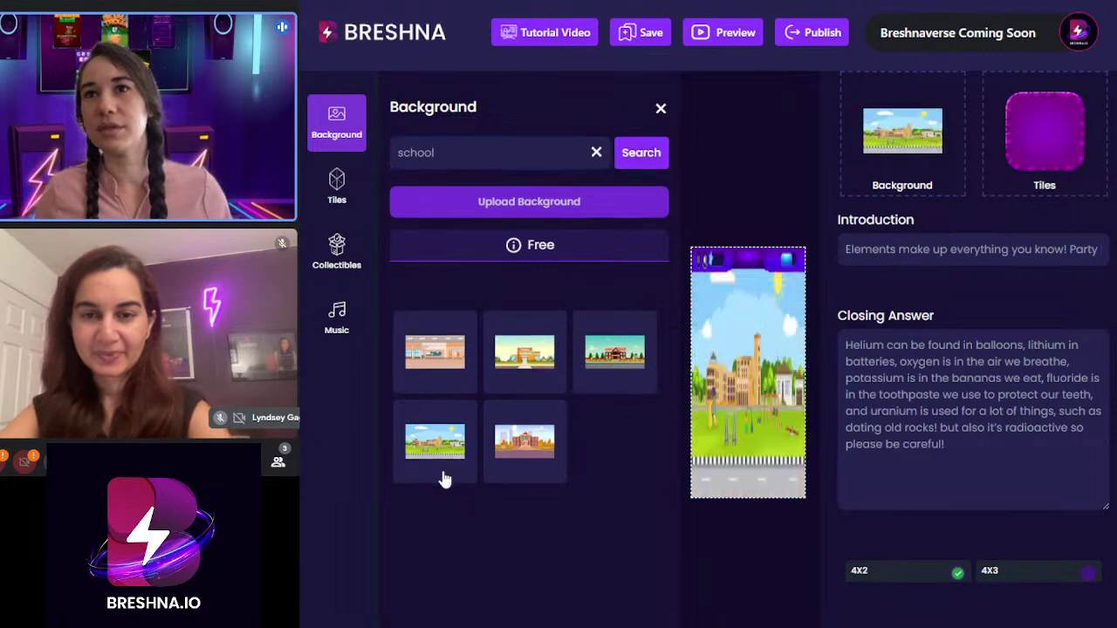
click(731, 148)
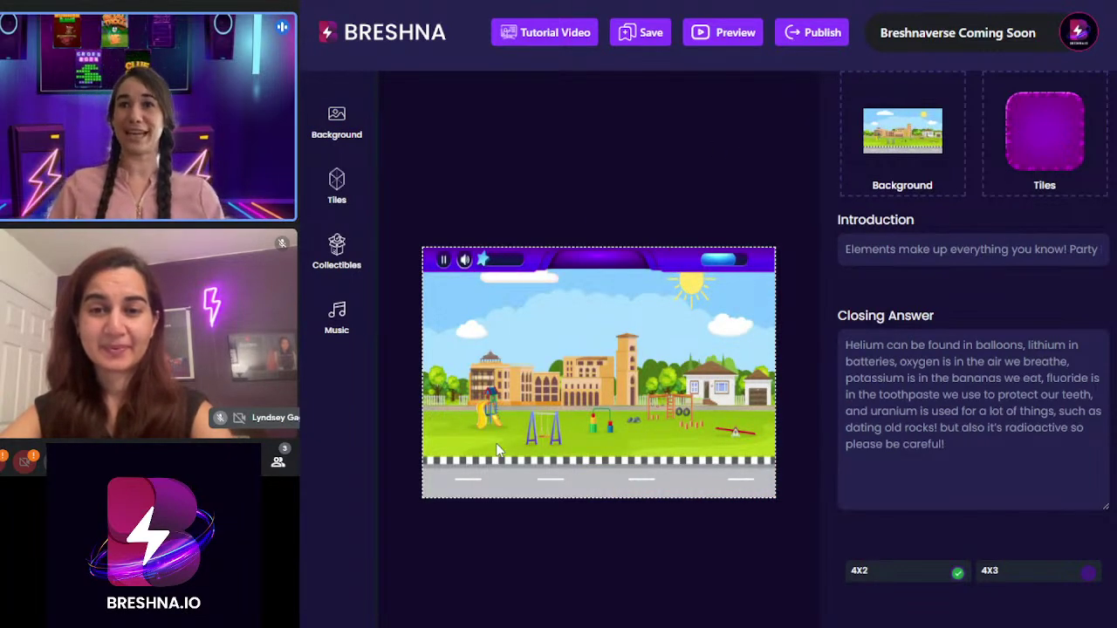
click(337, 194)
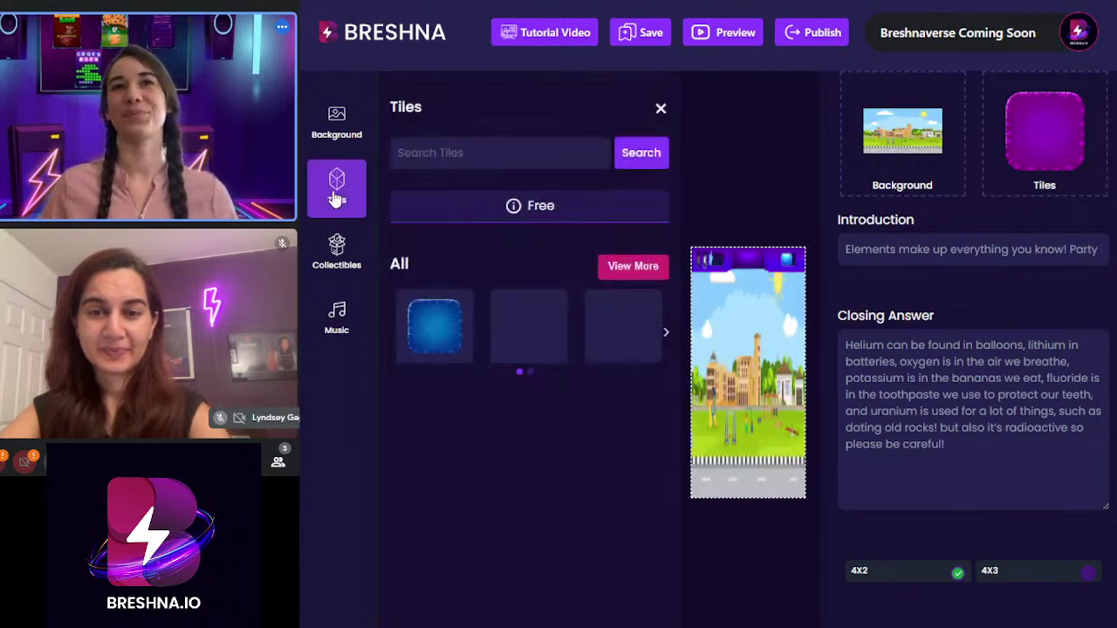
click(667, 339)
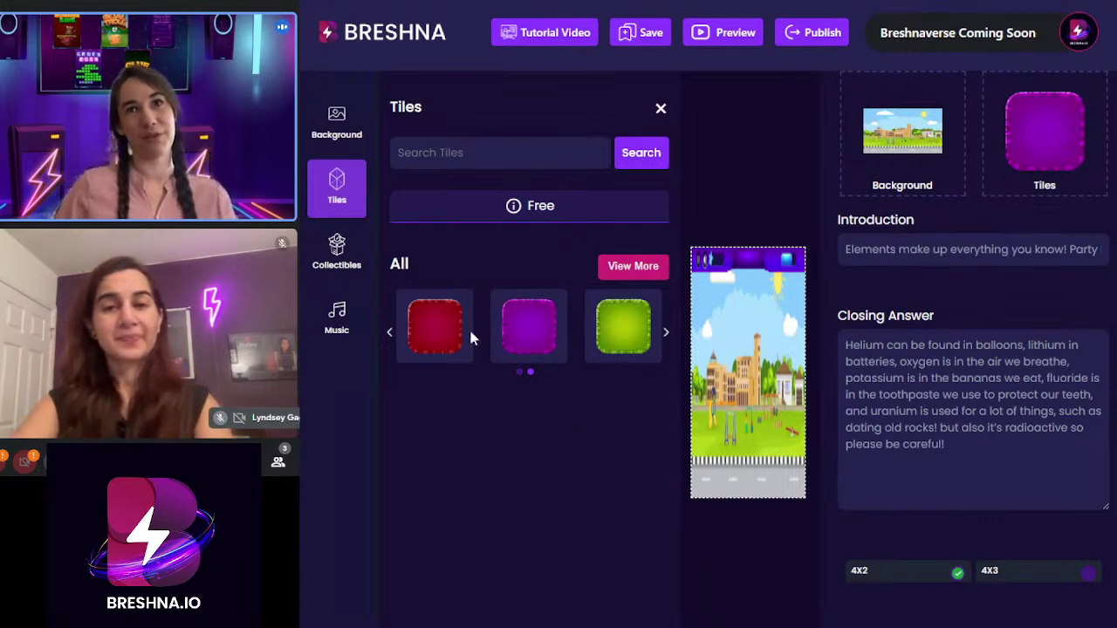
click(389, 333)
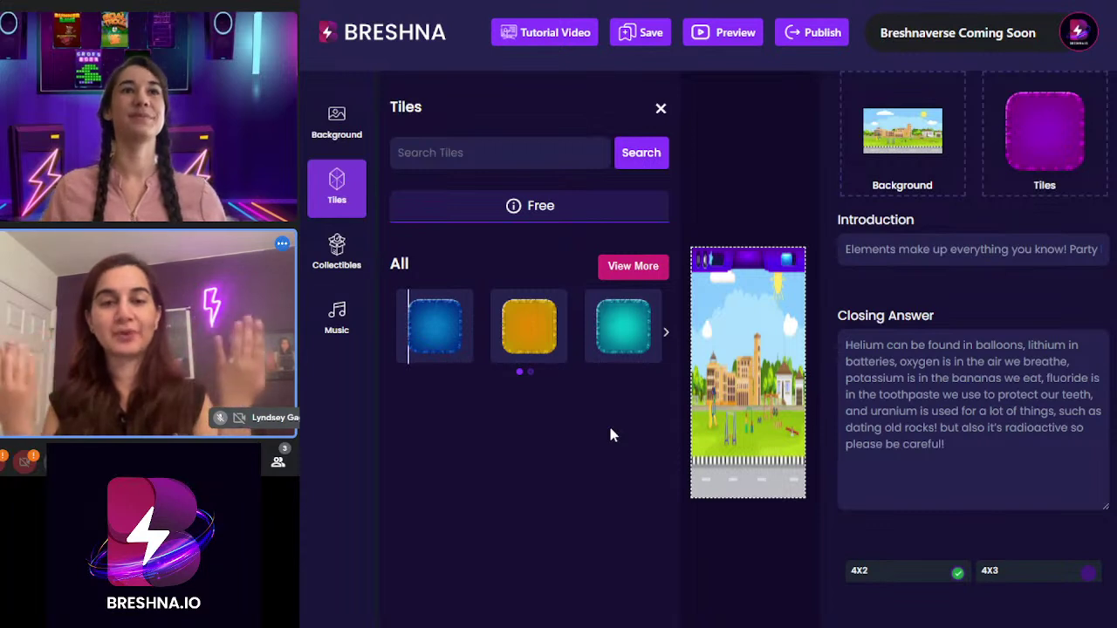
- Apply the red tile to Level 1, switch back to purple, then bring up the collectibles library
click(485, 154)
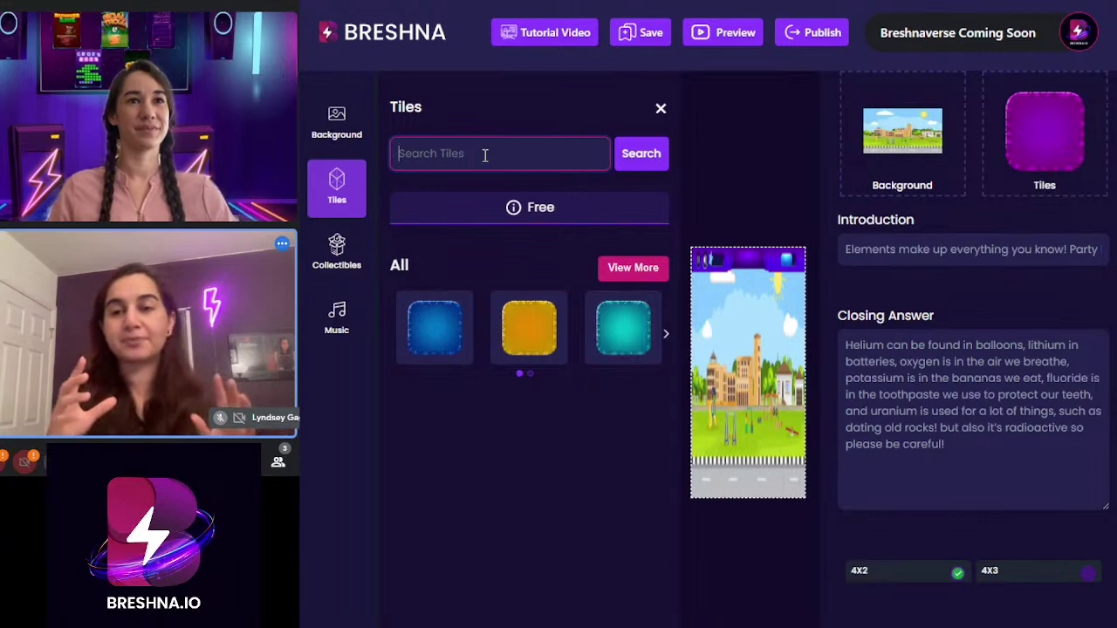
click(667, 334)
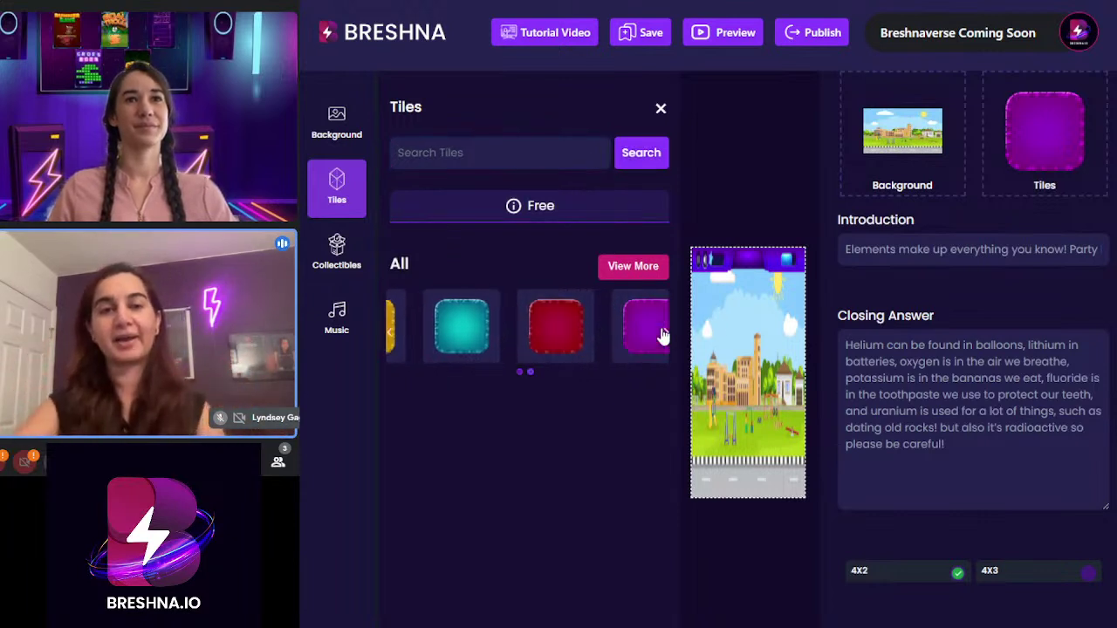
click(389, 335)
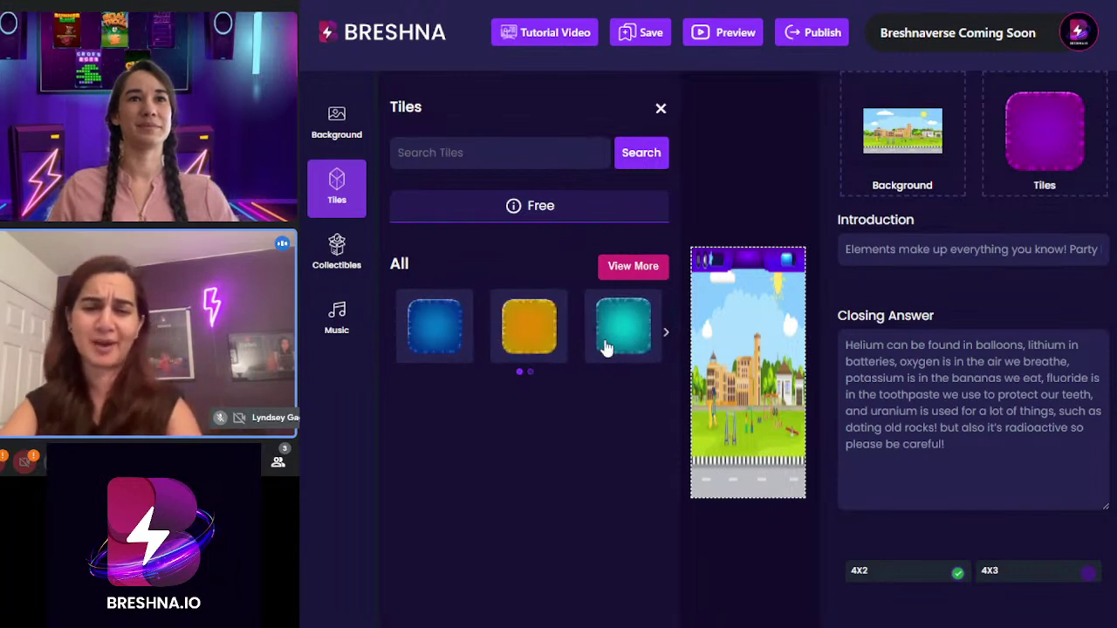
click(665, 333)
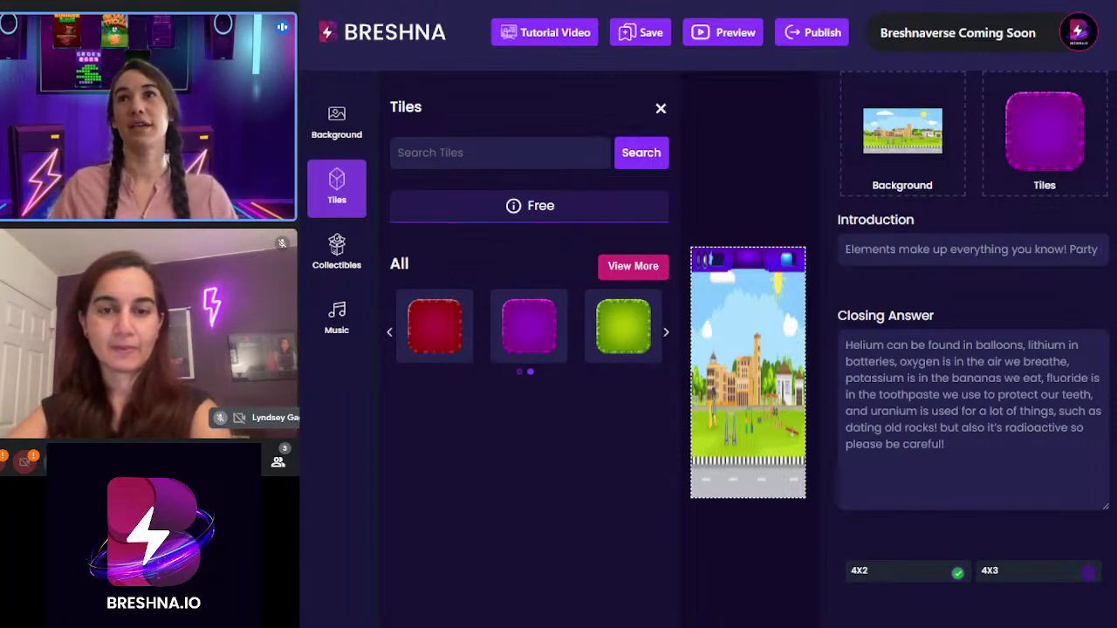
click(1054, 154)
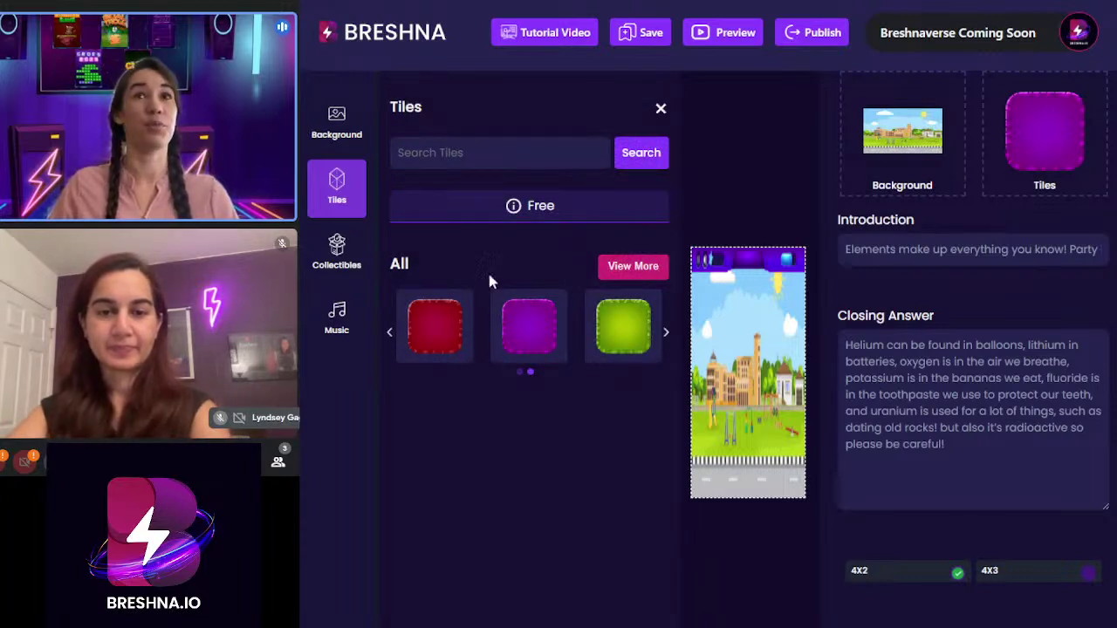
click(434, 320)
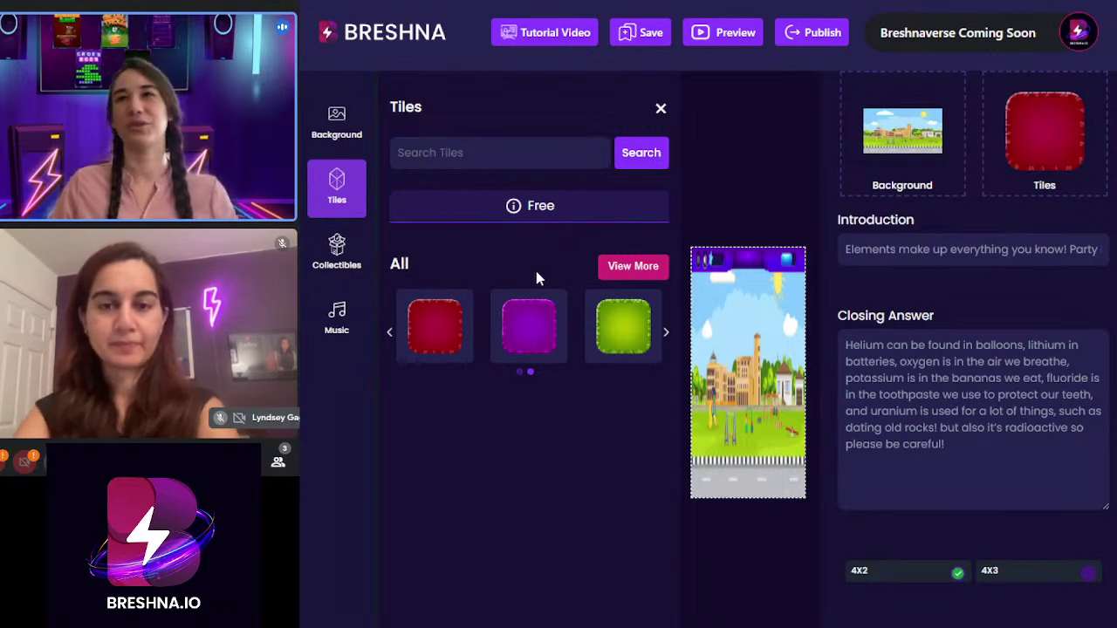
click(529, 321)
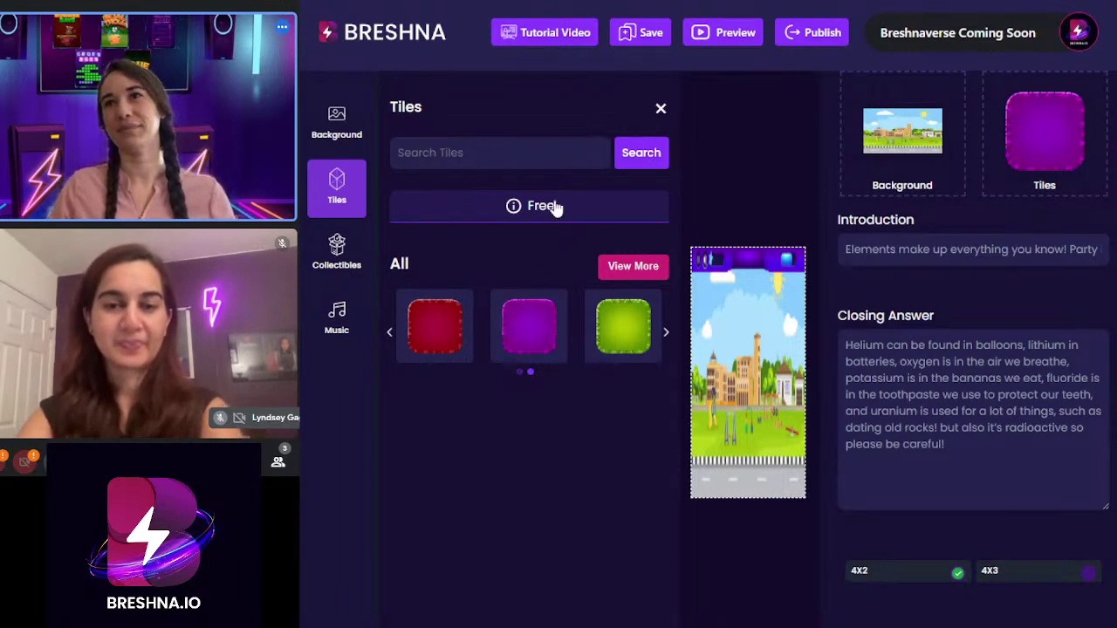
click(323, 262)
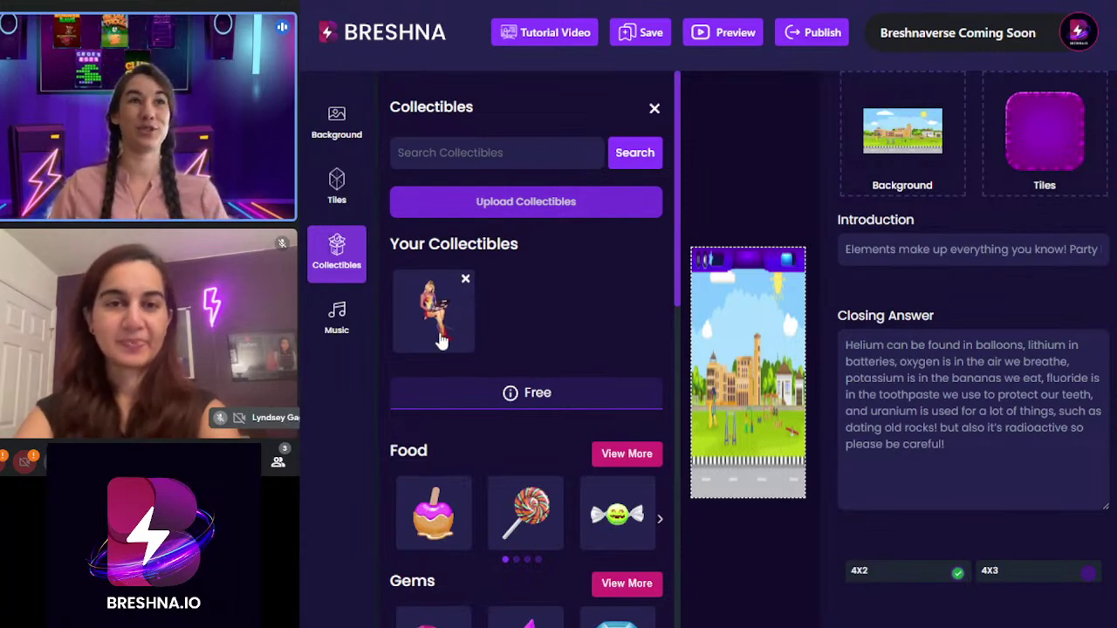
- Close the collectibles library and scroll down to the cupcake, flag, lightning and text pairs
scroll(559, 330, down, 4)
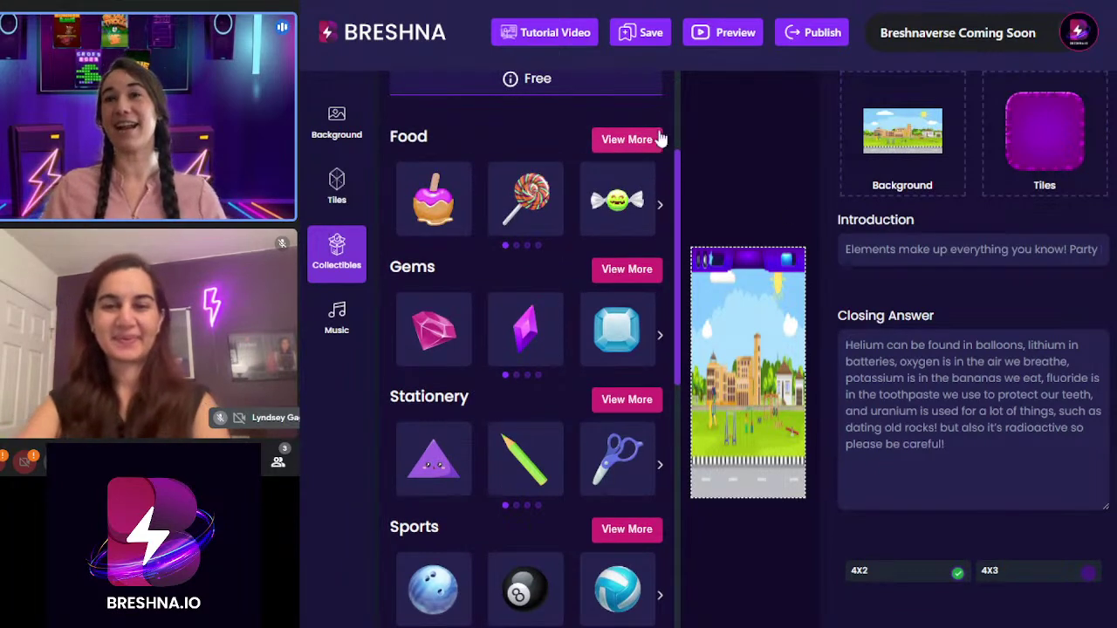
click(739, 143)
scroll(956, 200, down, 5)
scroll(958, 204, down, 5)
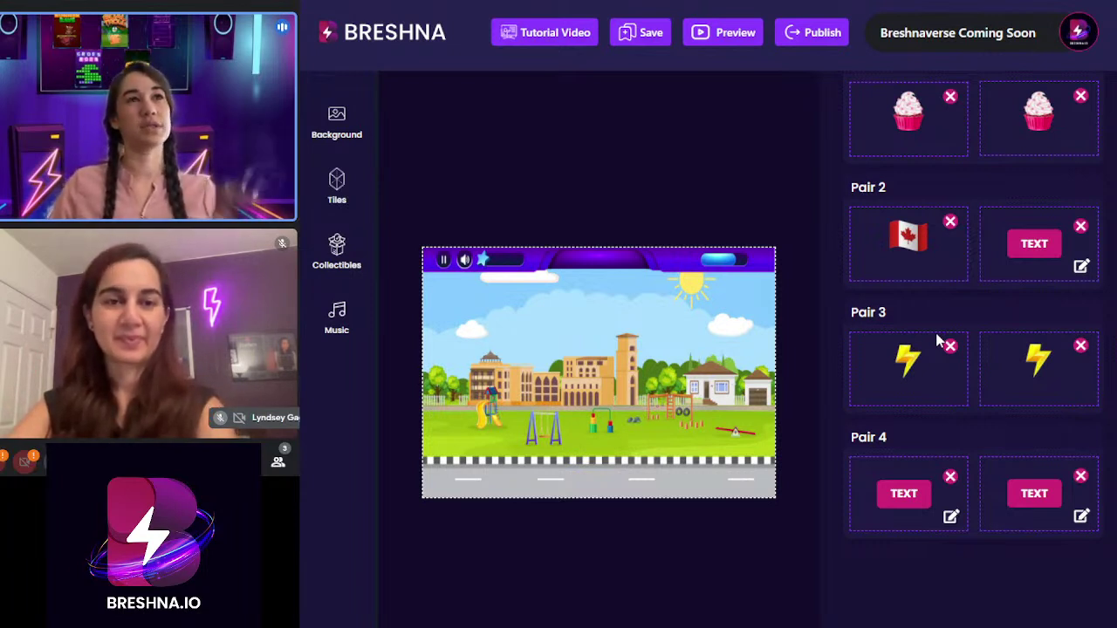
- Delete the cupcake, Canada flag, lightning and text pairs from the collectibles list
scroll(941, 336, up, 3)
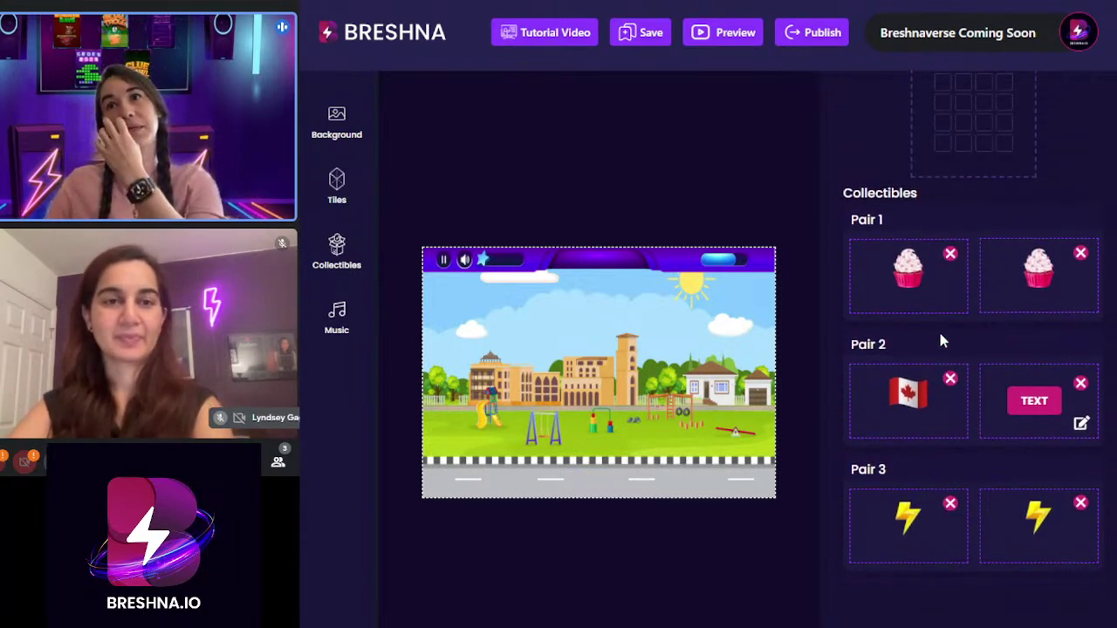
scroll(940, 337, up, 3)
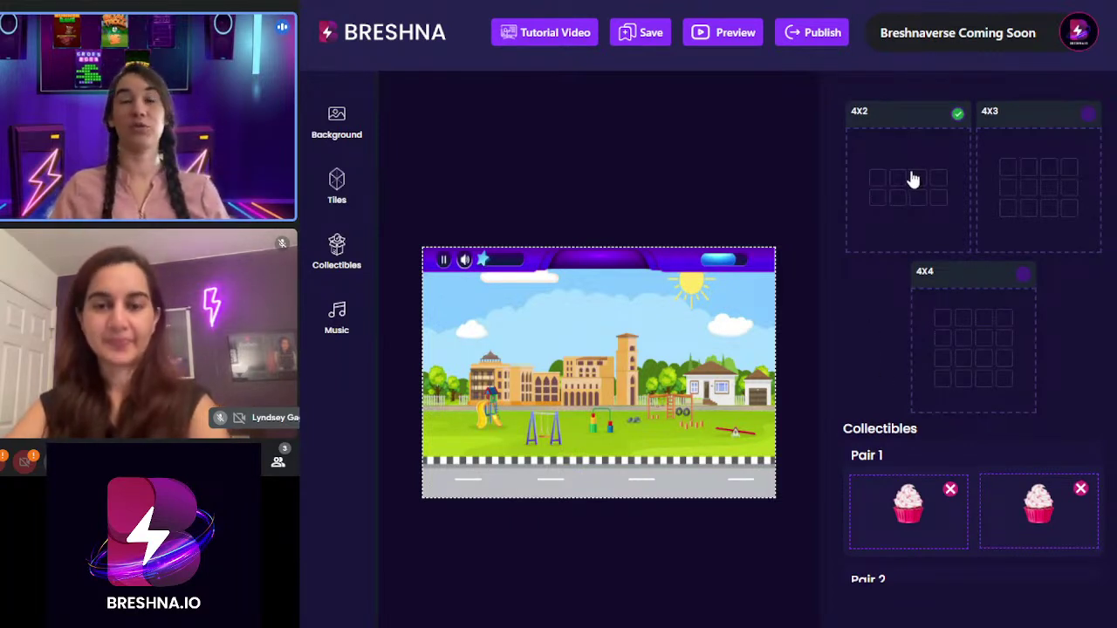
scroll(910, 204, down, 4)
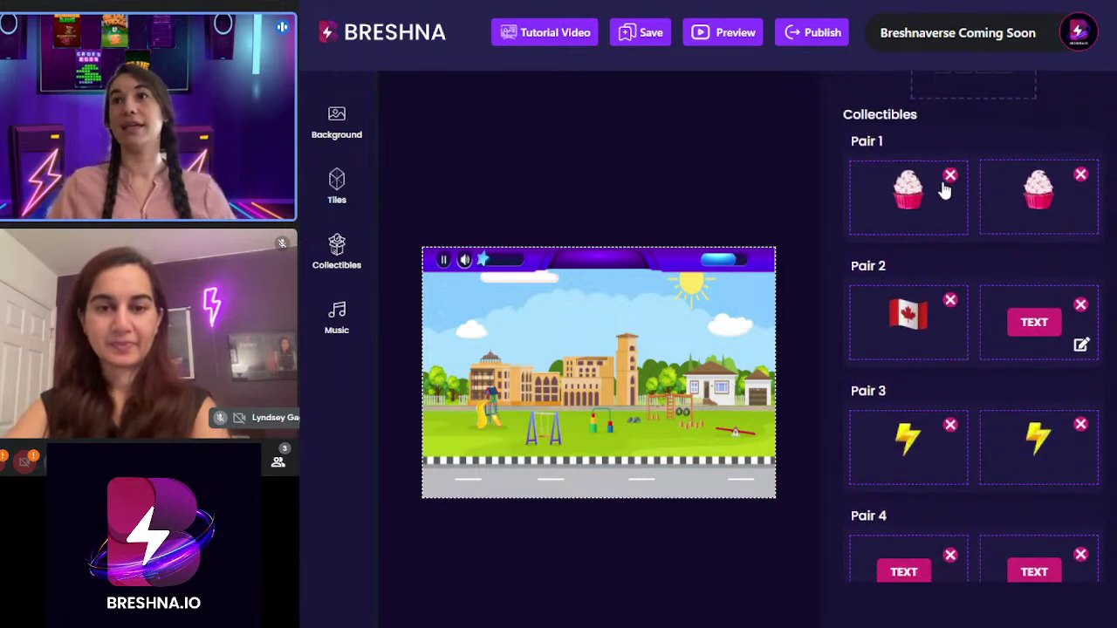
click(949, 179)
click(949, 179)
click(948, 179)
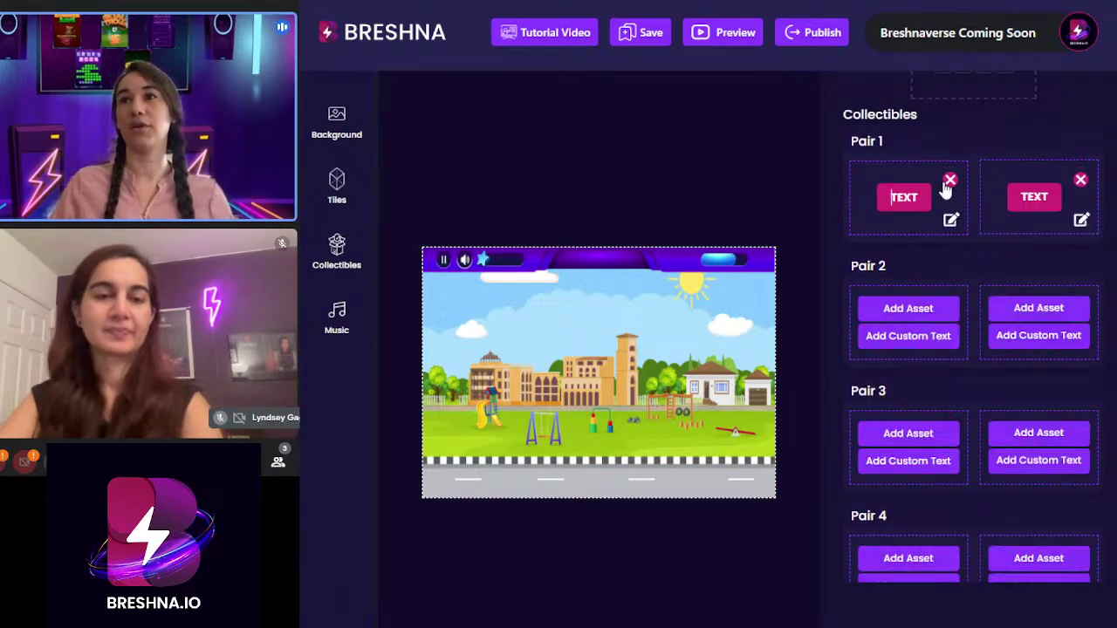
click(950, 182)
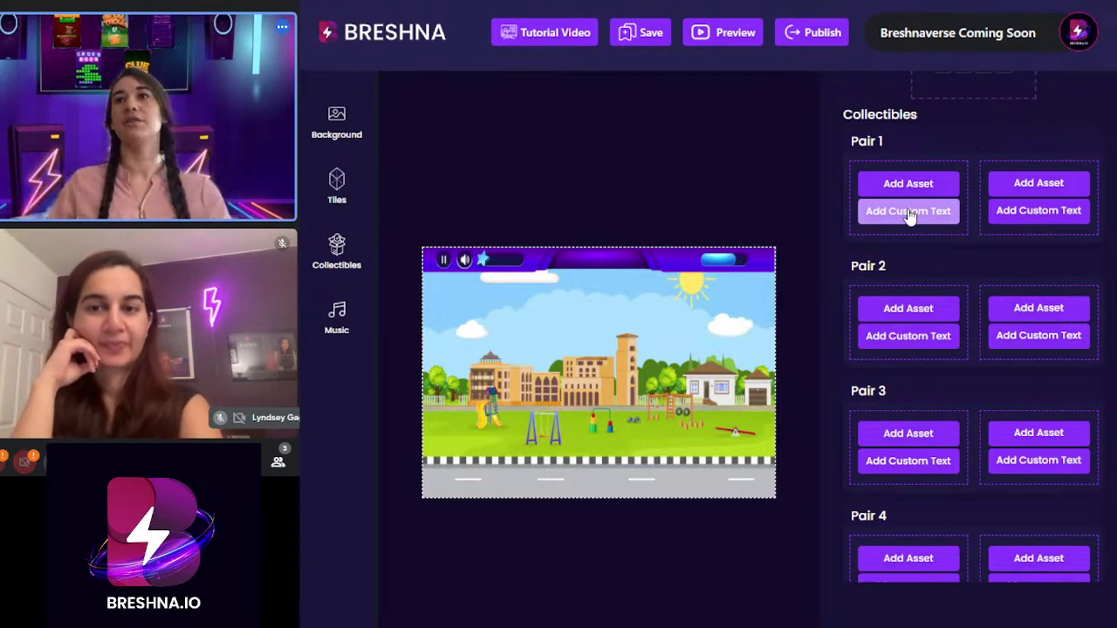
- Start custom text '2' for the first pair slot, then discard the entry
click(908, 211)
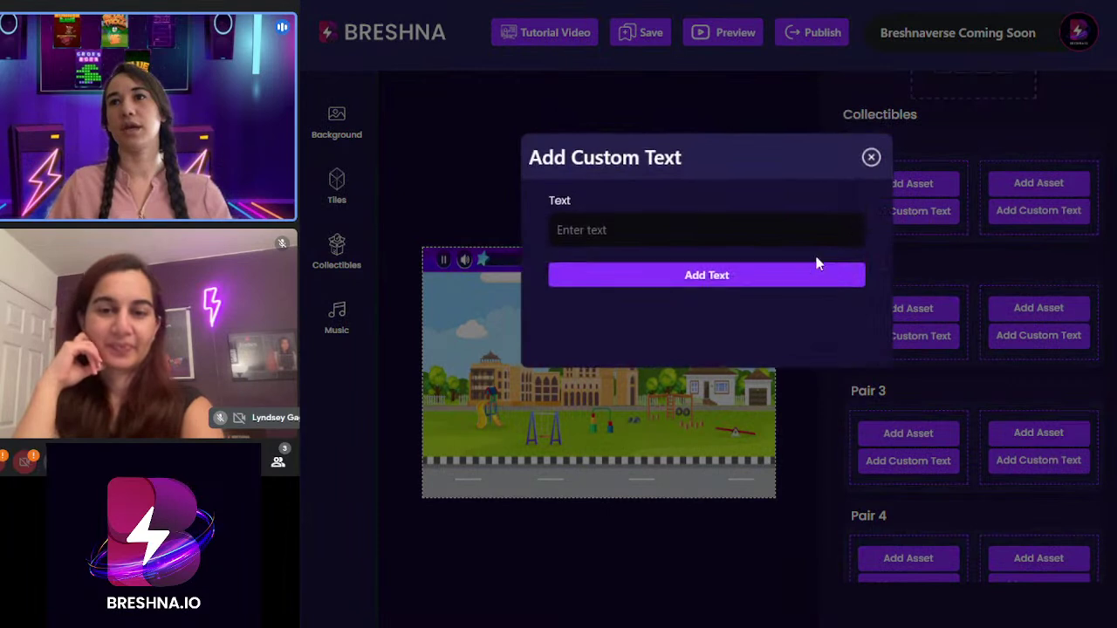
click(605, 232)
text(2+2)
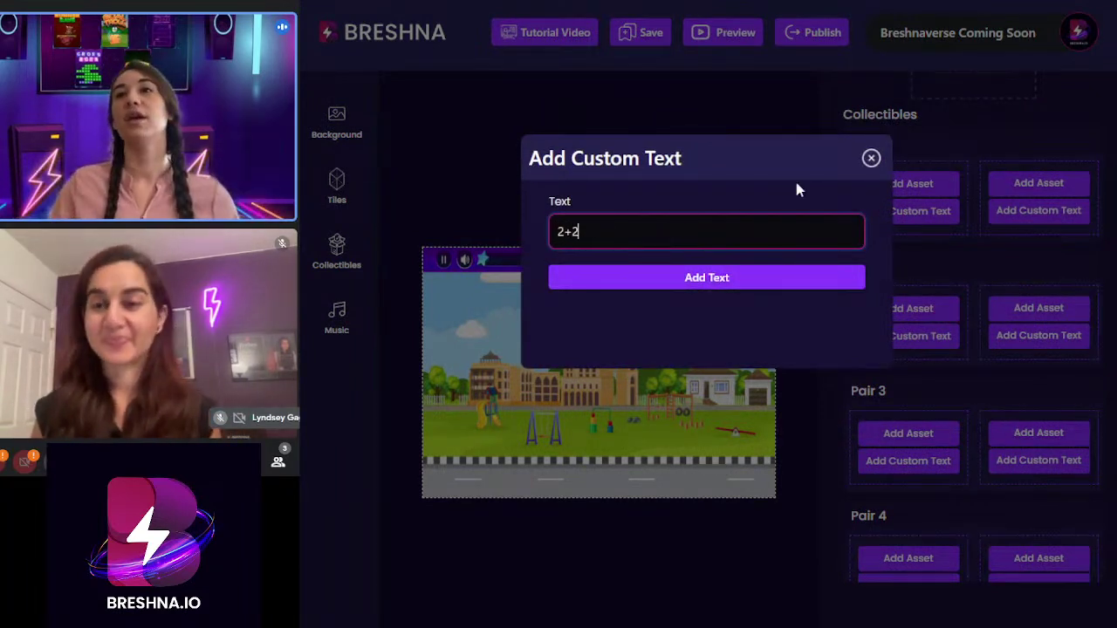
click(873, 160)
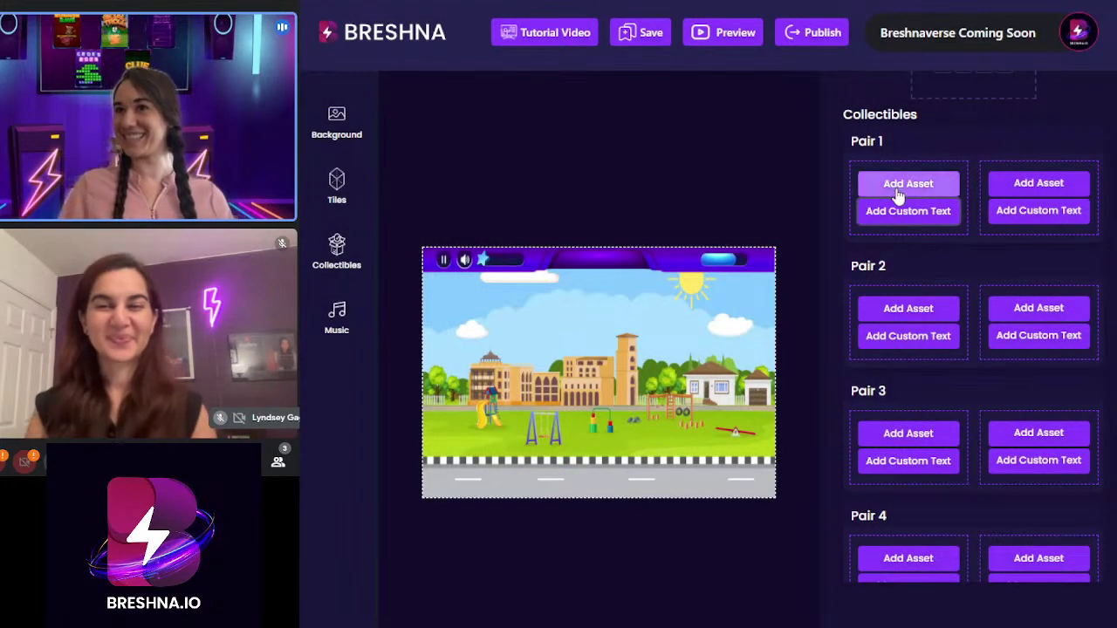
- Browse all Education characters for Pair 1's first slot, then close the library without choosing
click(902, 190)
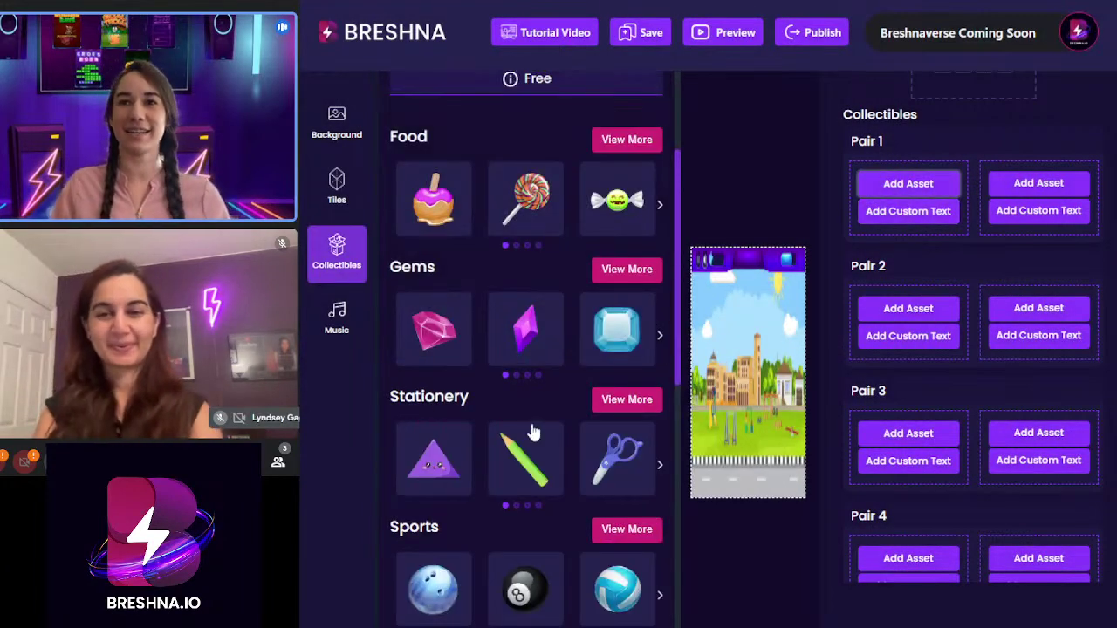
scroll(530, 423, down, 4)
scroll(530, 423, down, 3)
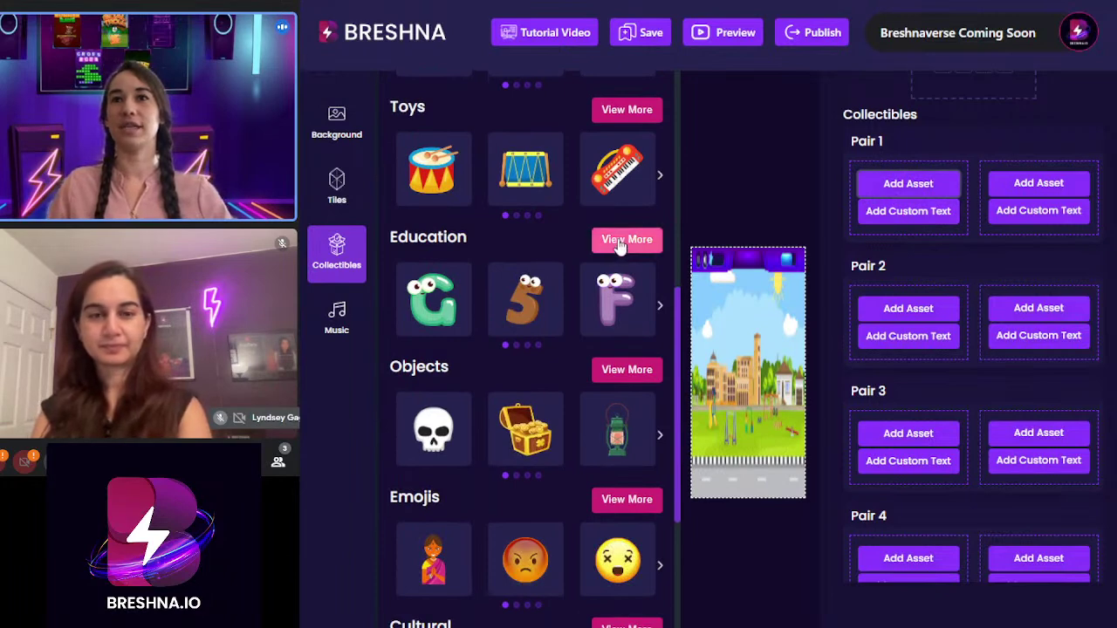
click(619, 247)
scroll(559, 270, up, 5)
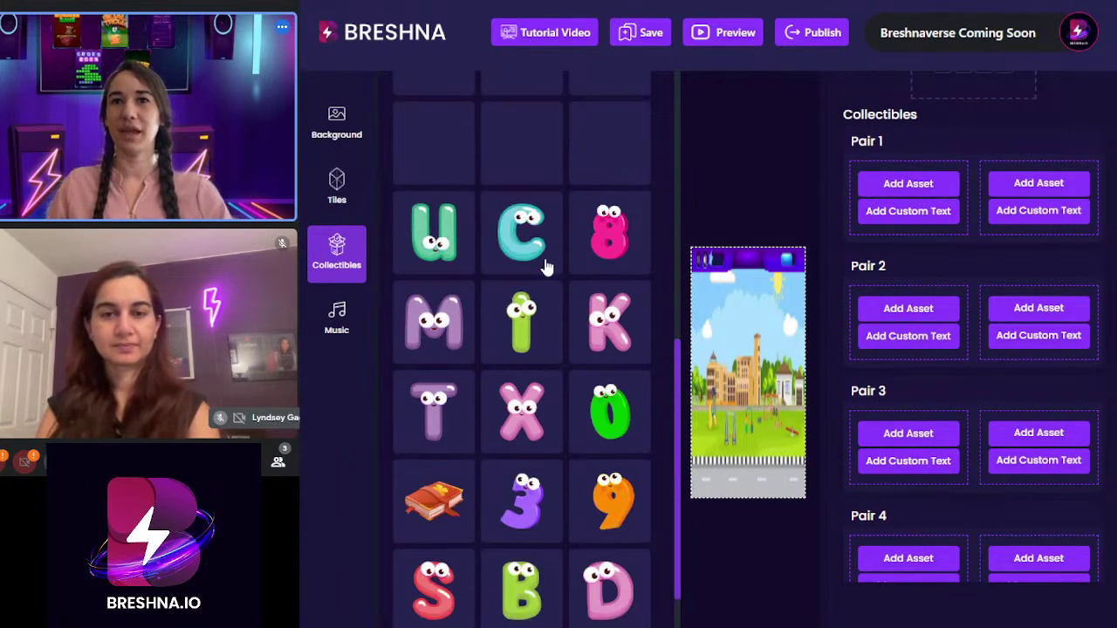
scroll(568, 260, up, 6)
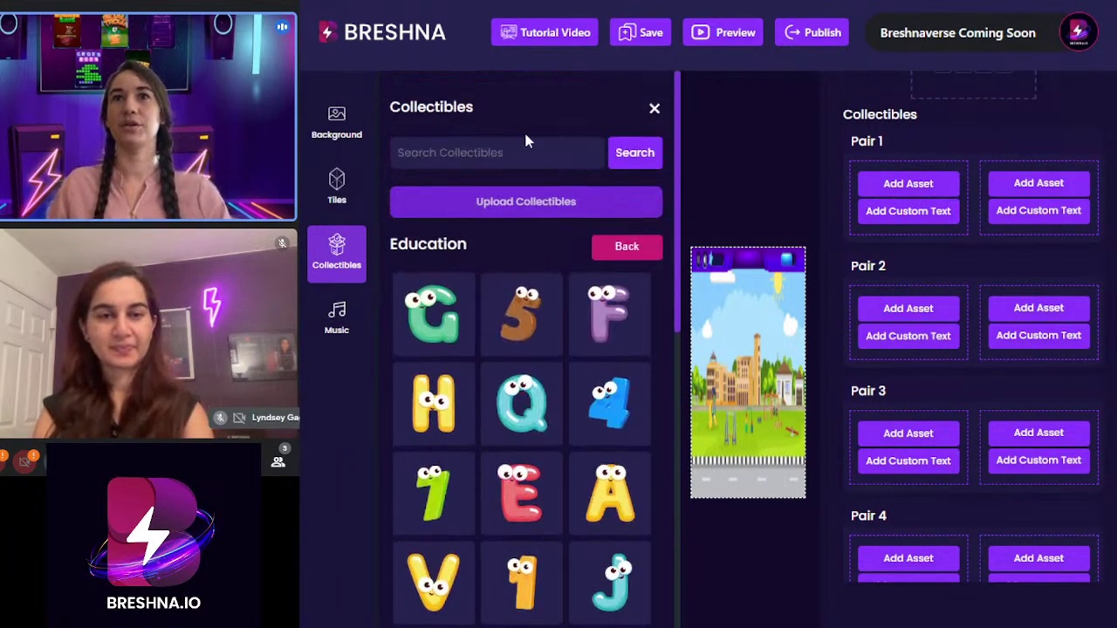
click(657, 107)
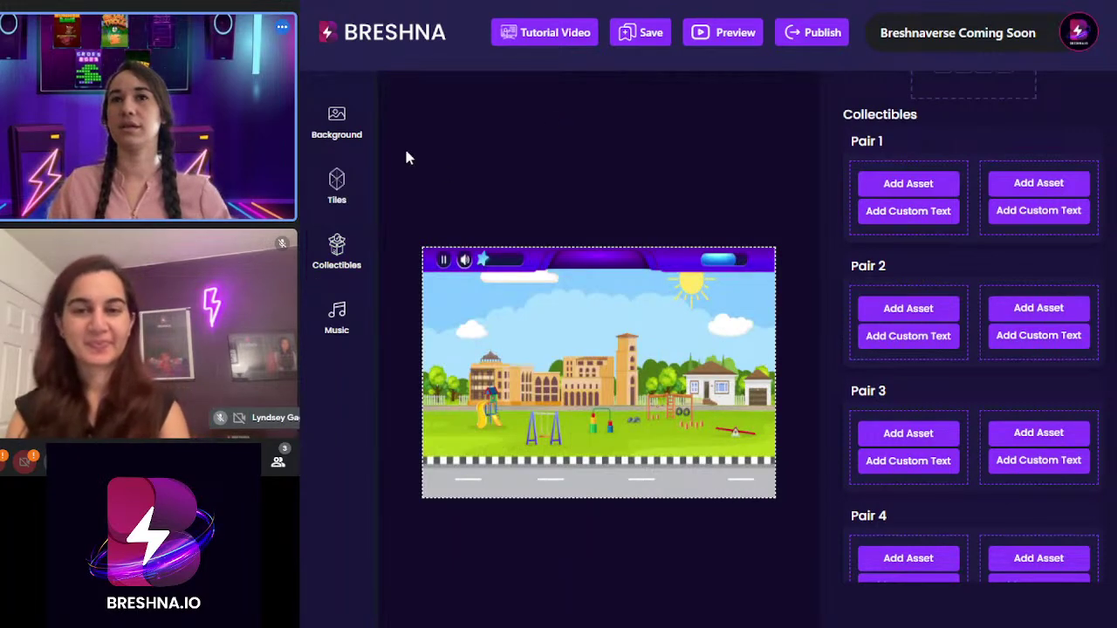
- Add the fluorine tile from the full Science collectibles grid to Pair 1's first slot
click(336, 254)
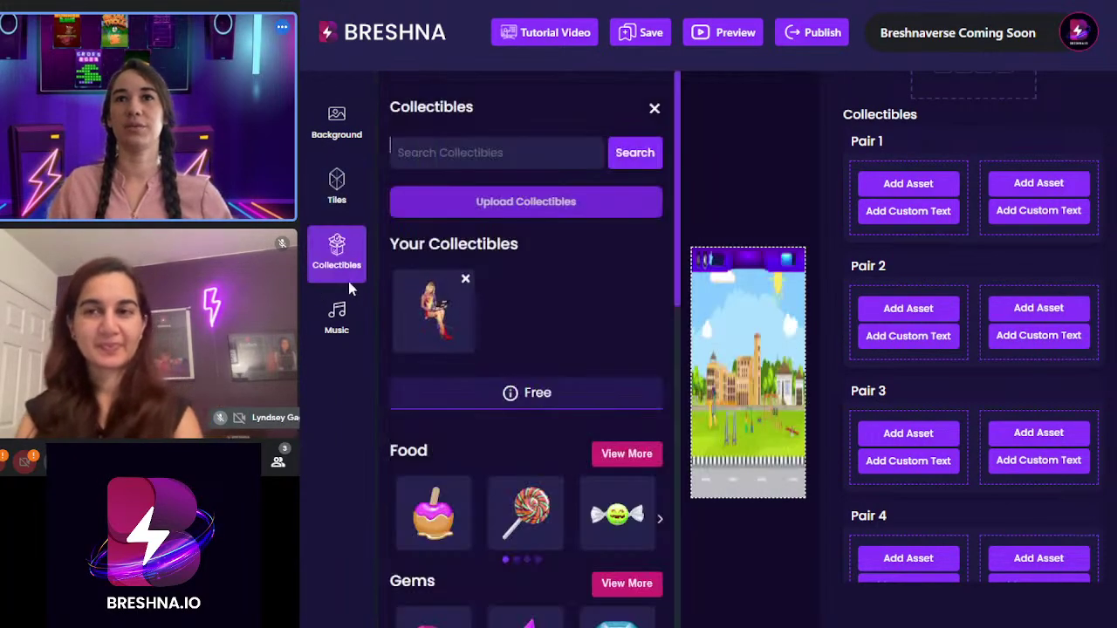
scroll(602, 402, down, 5)
scroll(417, 180, down, 10)
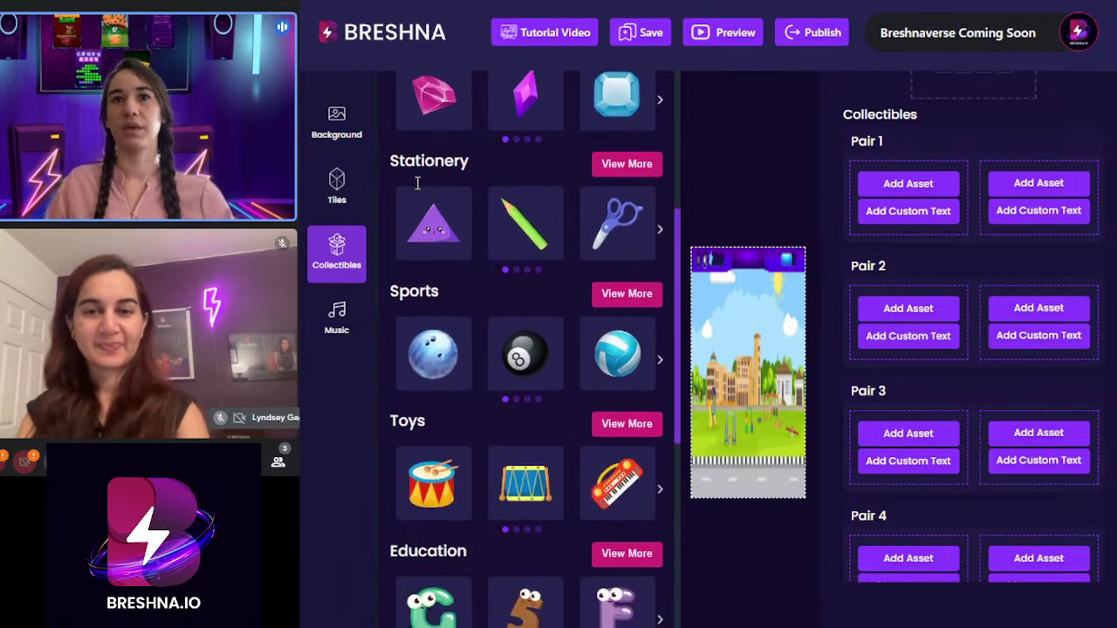
scroll(484, 156, down, 4)
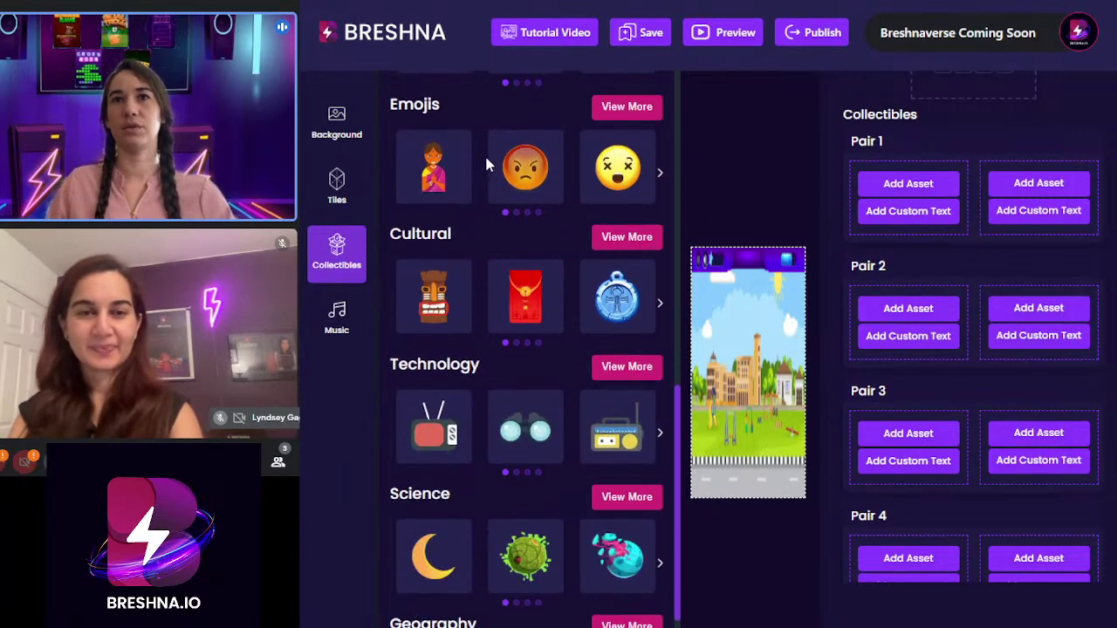
scroll(602, 245, down, 1)
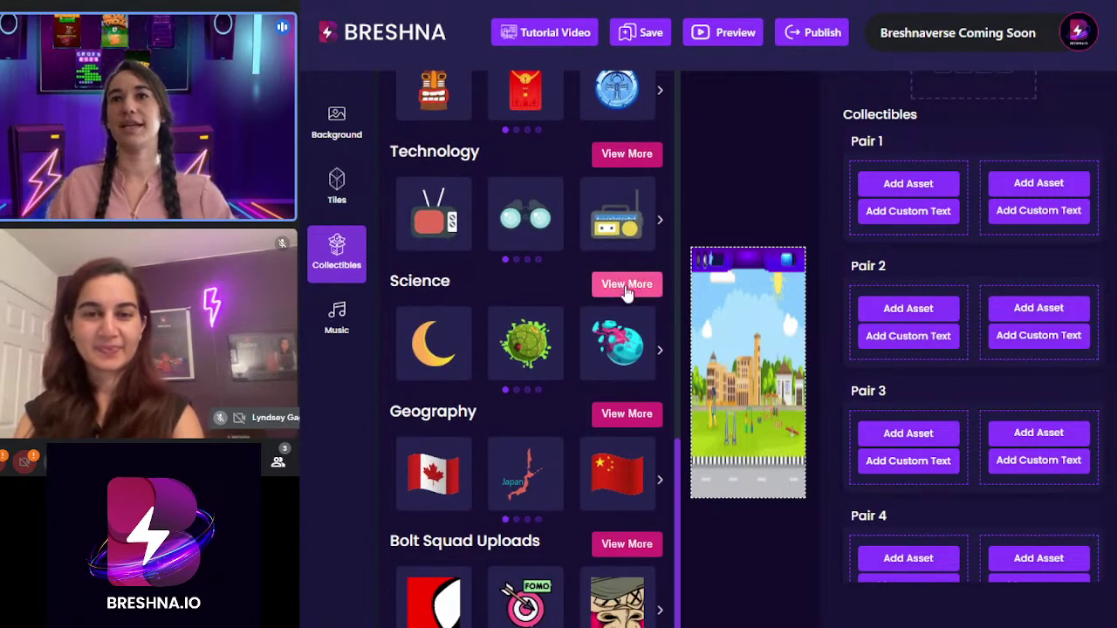
click(625, 284)
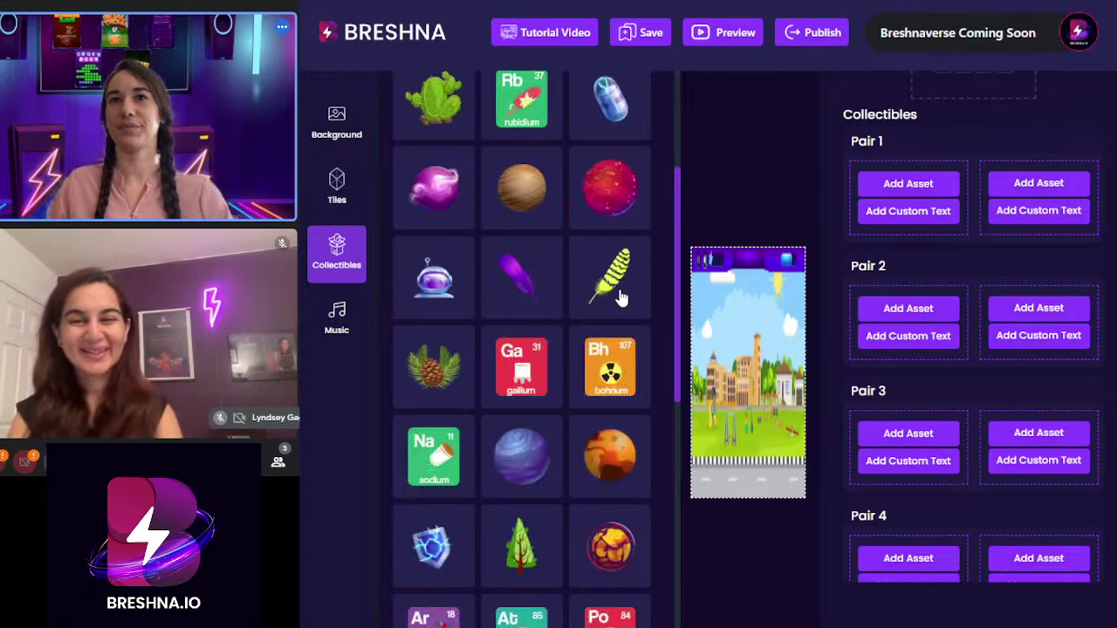
scroll(619, 300, up, 8)
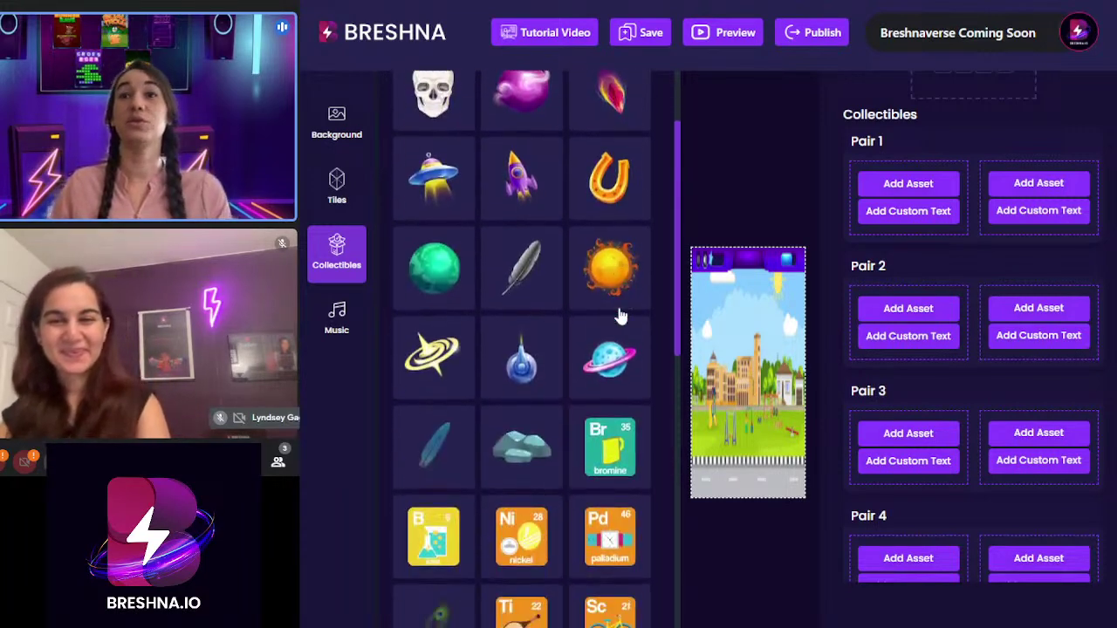
scroll(611, 490, up, 9)
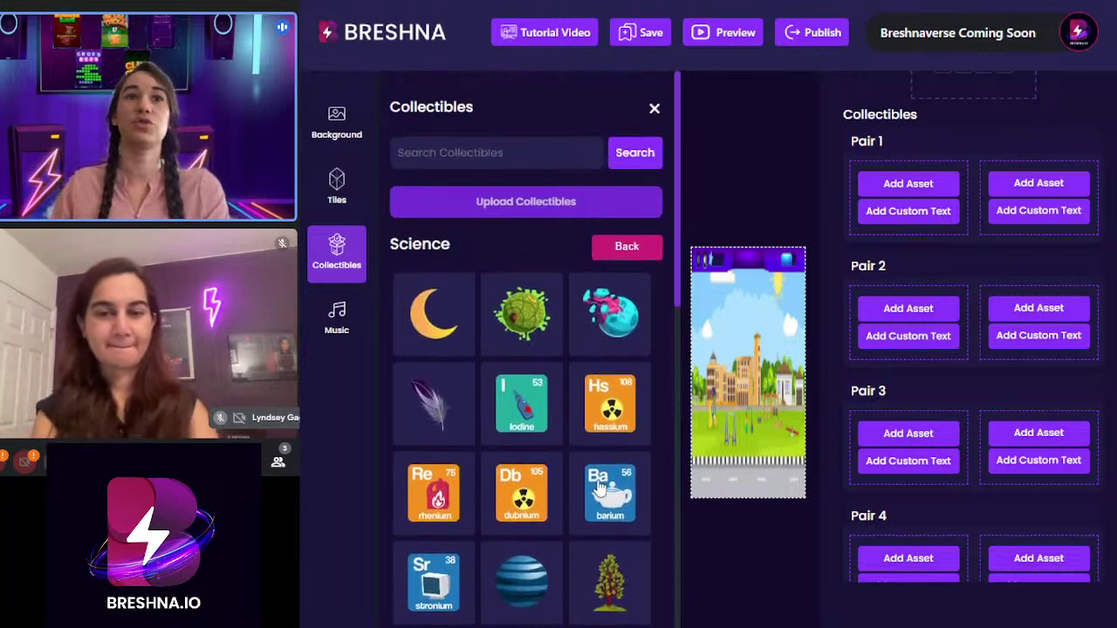
scroll(471, 419, down, 6)
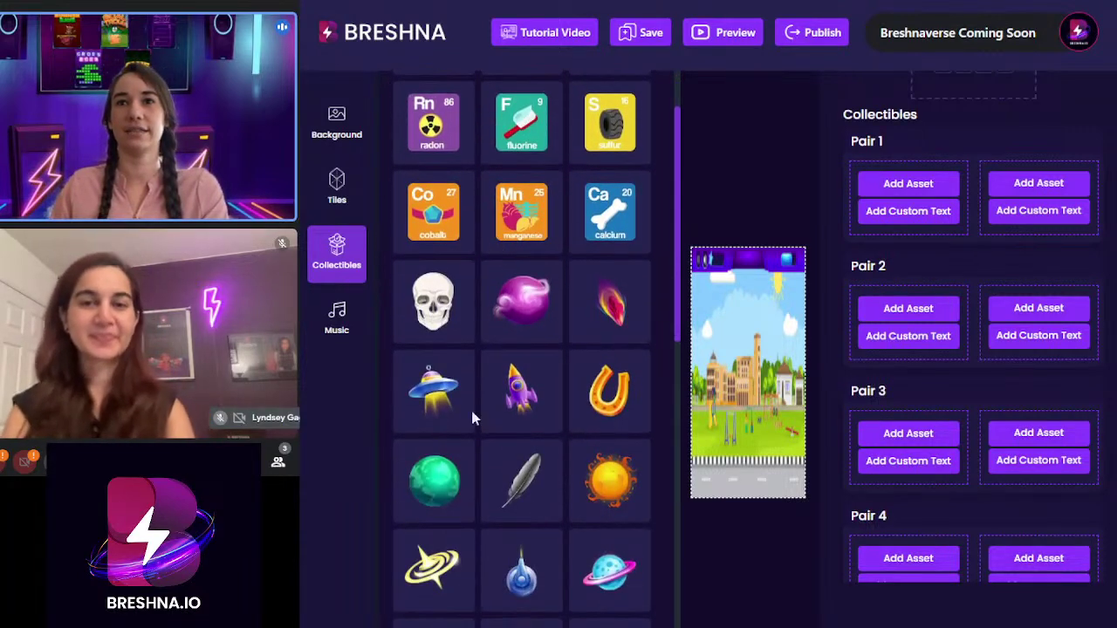
scroll(532, 366, up, 4)
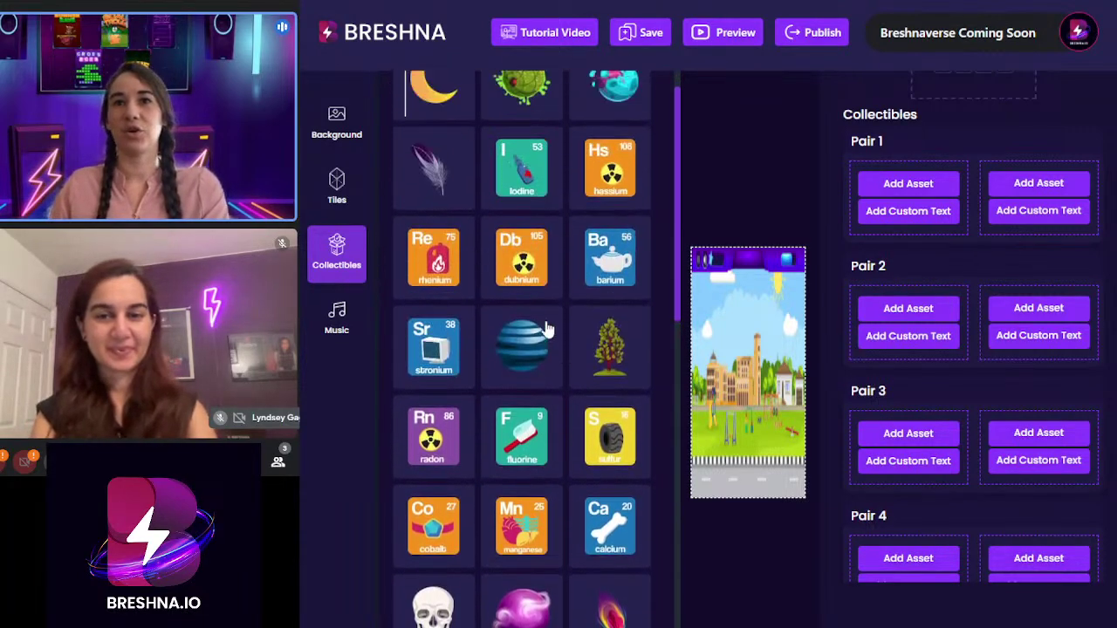
scroll(547, 329, down, 2)
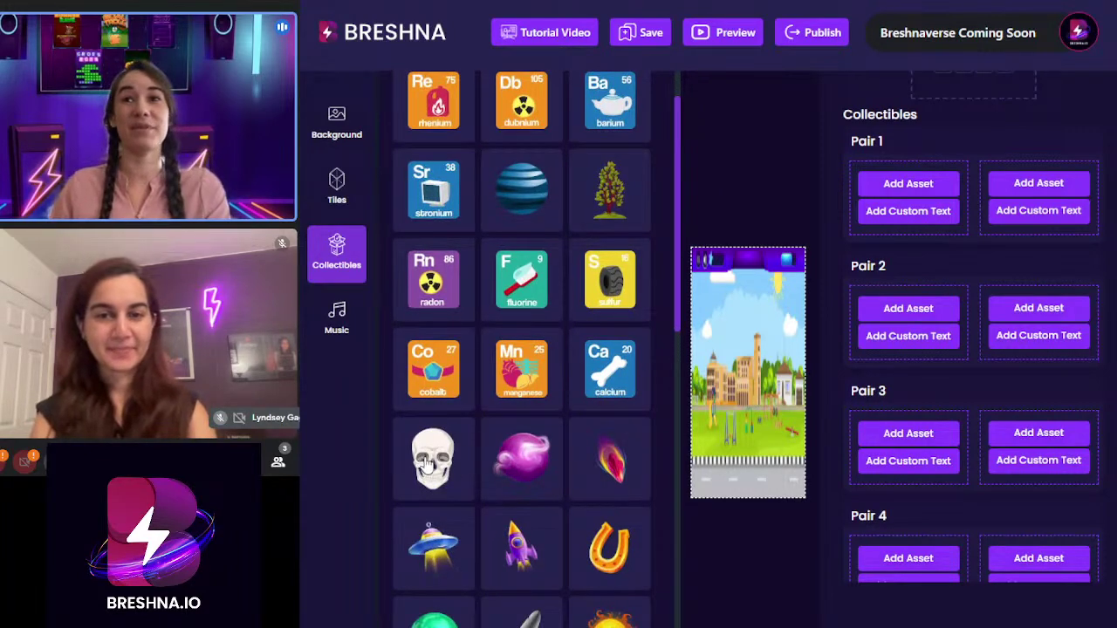
scroll(410, 458, up, 1)
scroll(593, 410, up, 2)
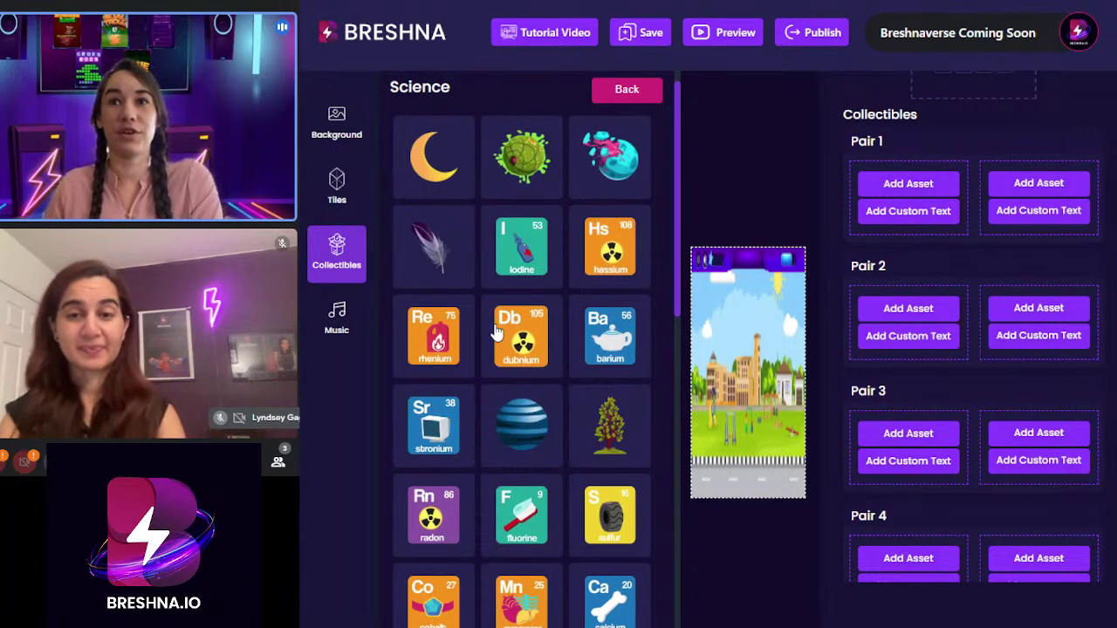
scroll(502, 329, down, 3)
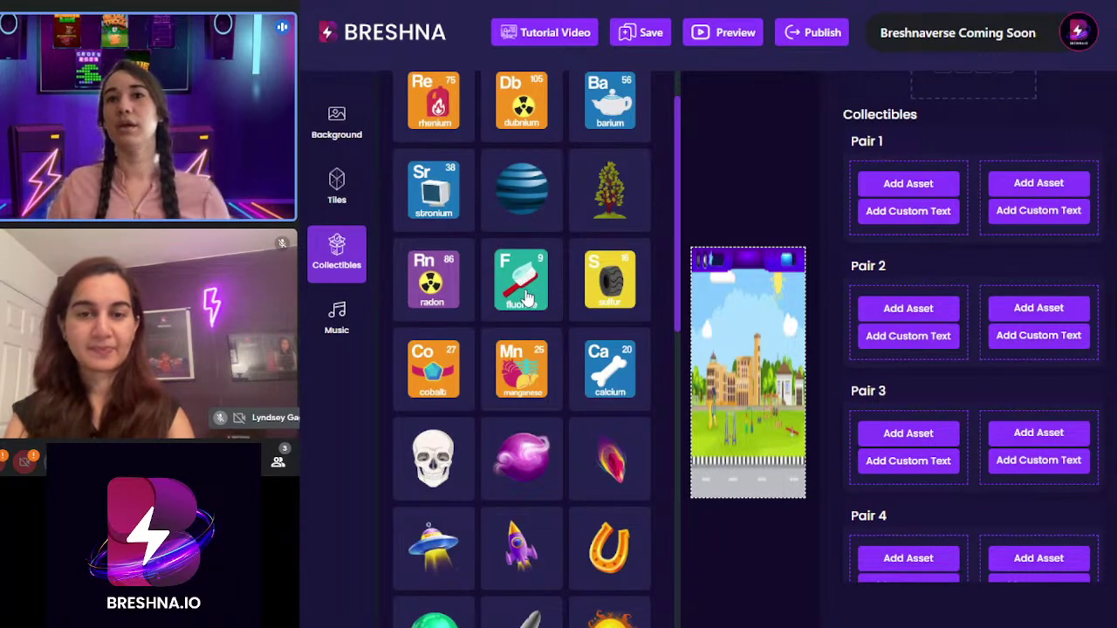
click(522, 281)
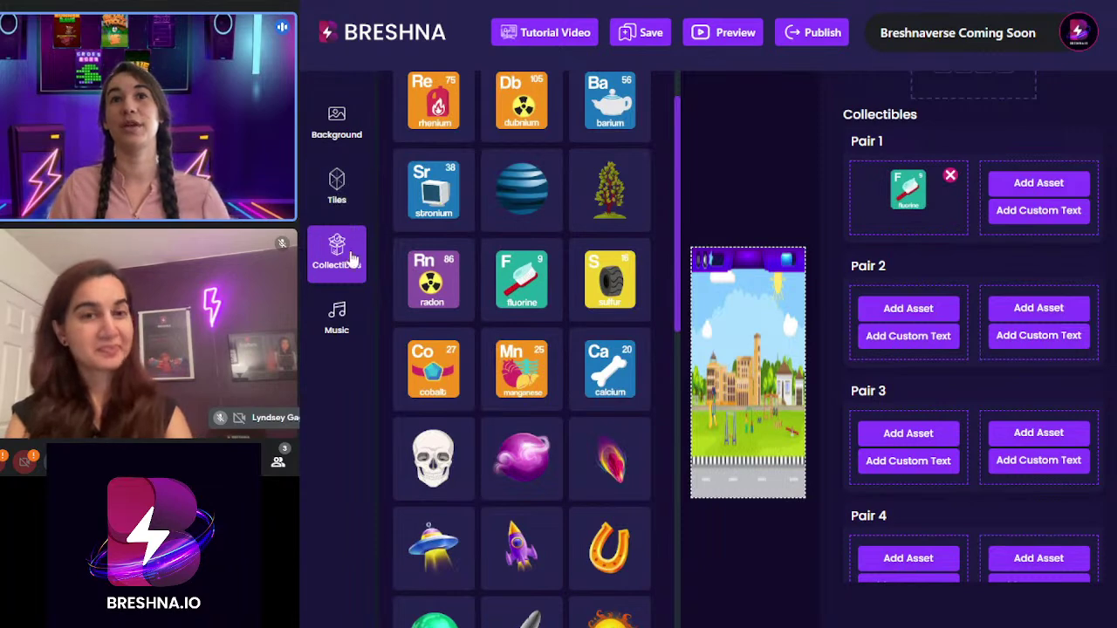
scroll(606, 104, up, 5)
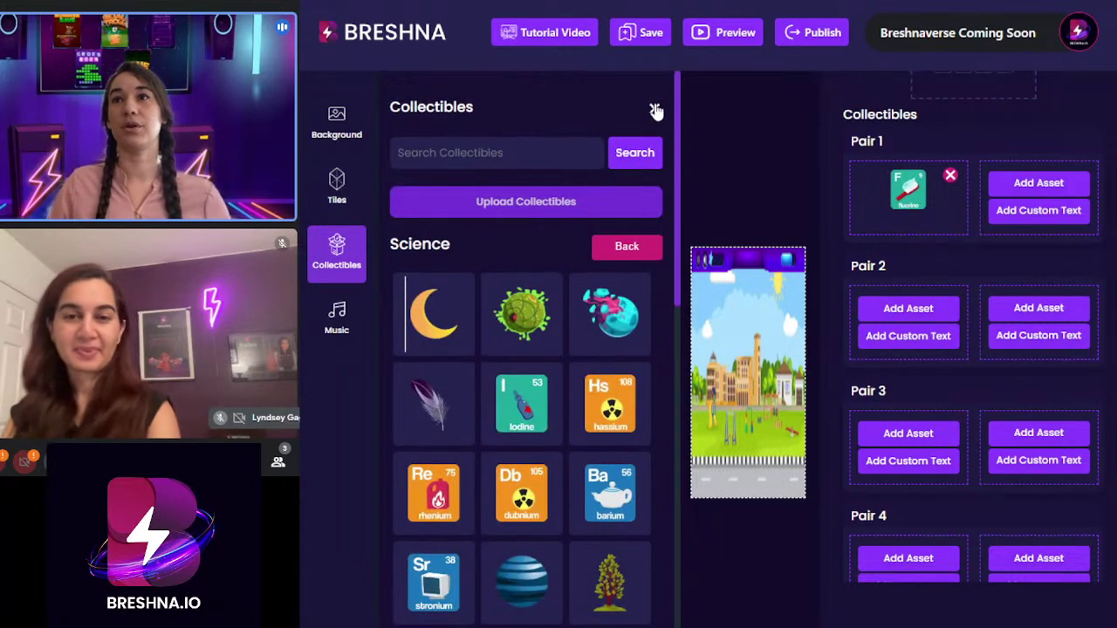
- Close and reopen the collectibles browser, scrolling through its category sets
click(655, 111)
click(348, 253)
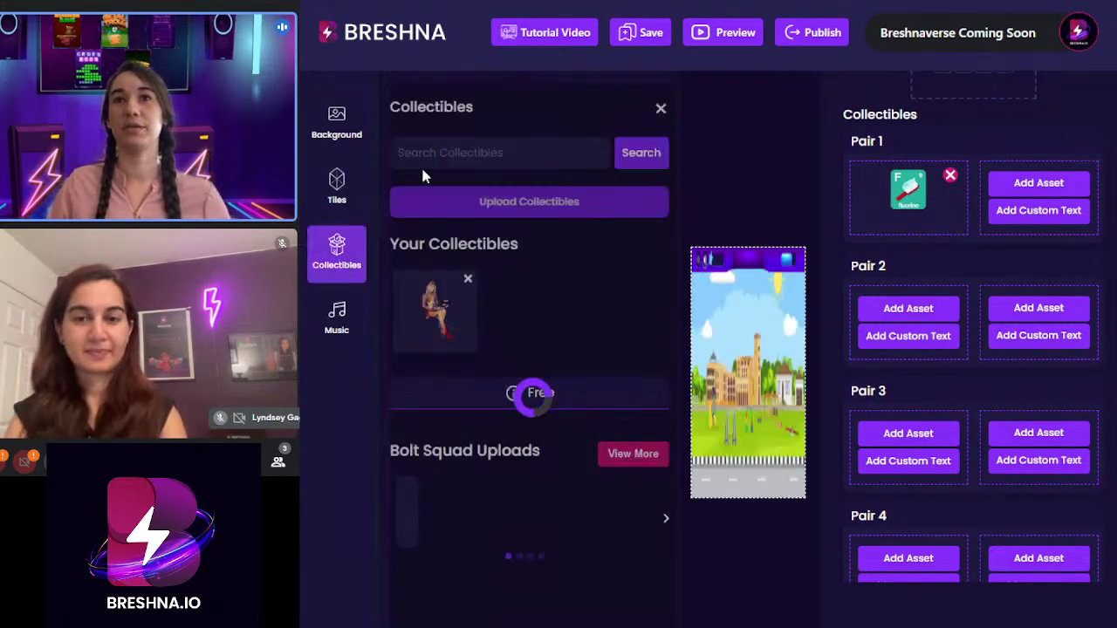
scroll(479, 494, down, 5)
scroll(479, 494, up, 3)
scroll(512, 391, down, 6)
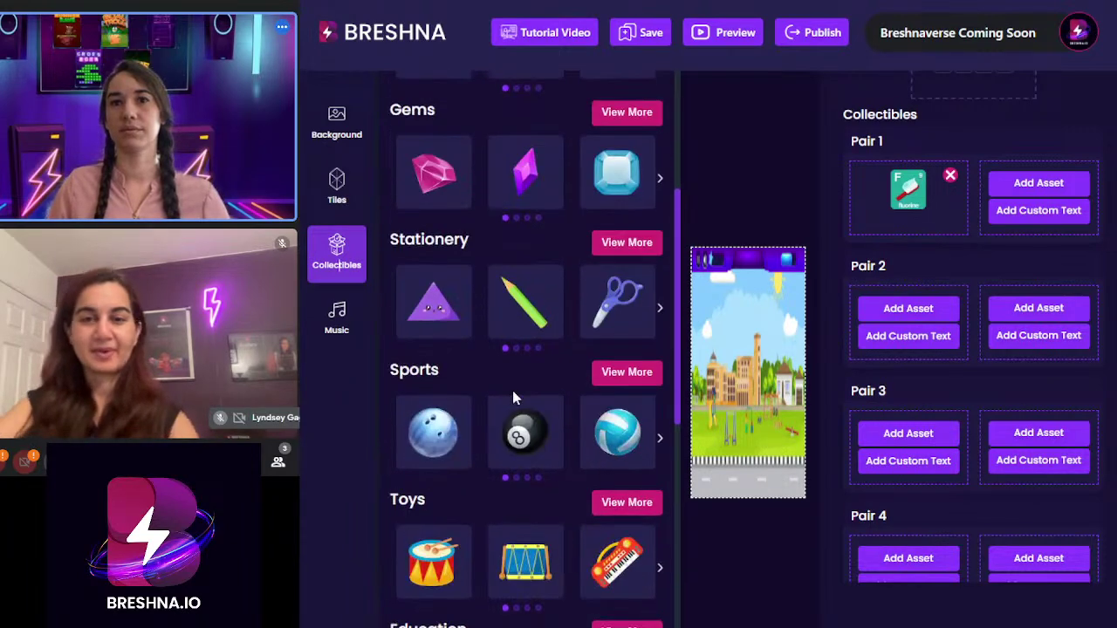
scroll(521, 467, down, 1)
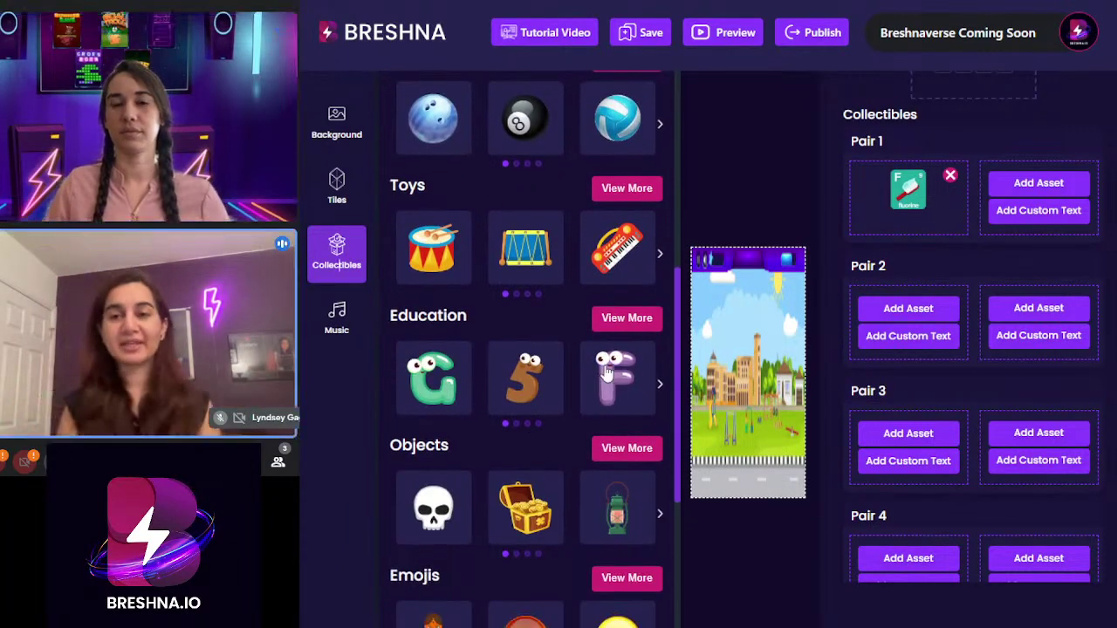
scroll(577, 307, down, 2)
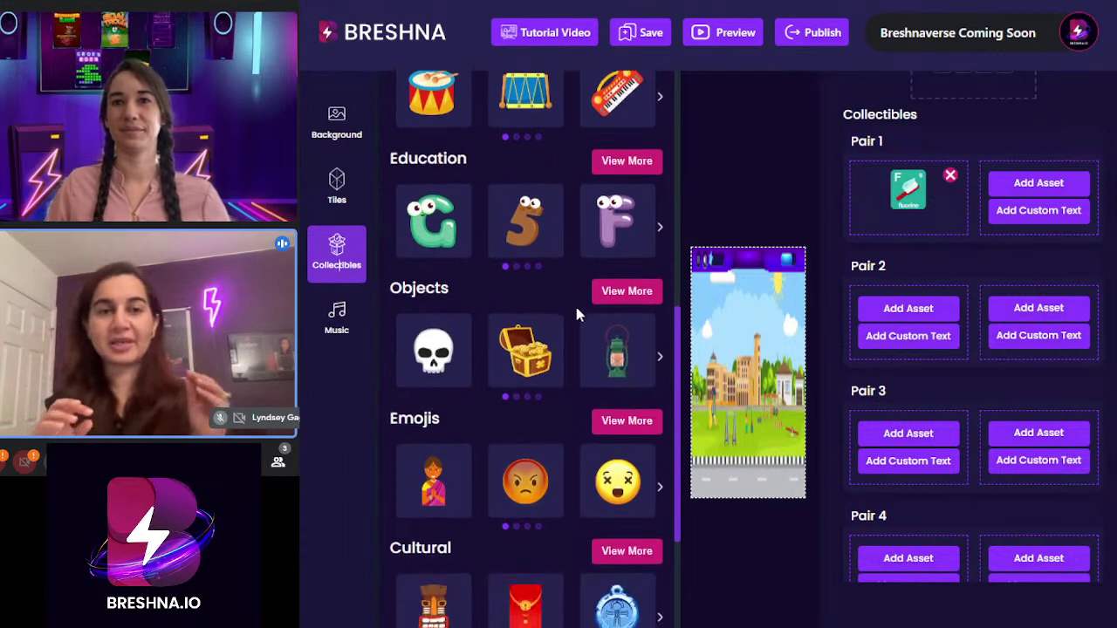
scroll(499, 314, down, 2)
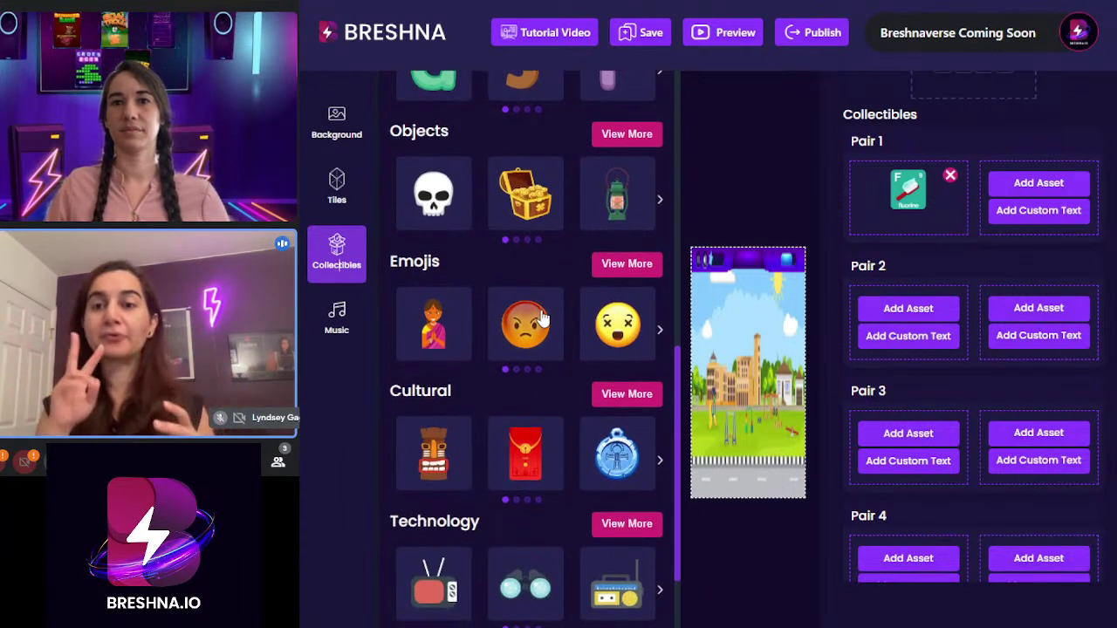
scroll(541, 319, down, 5)
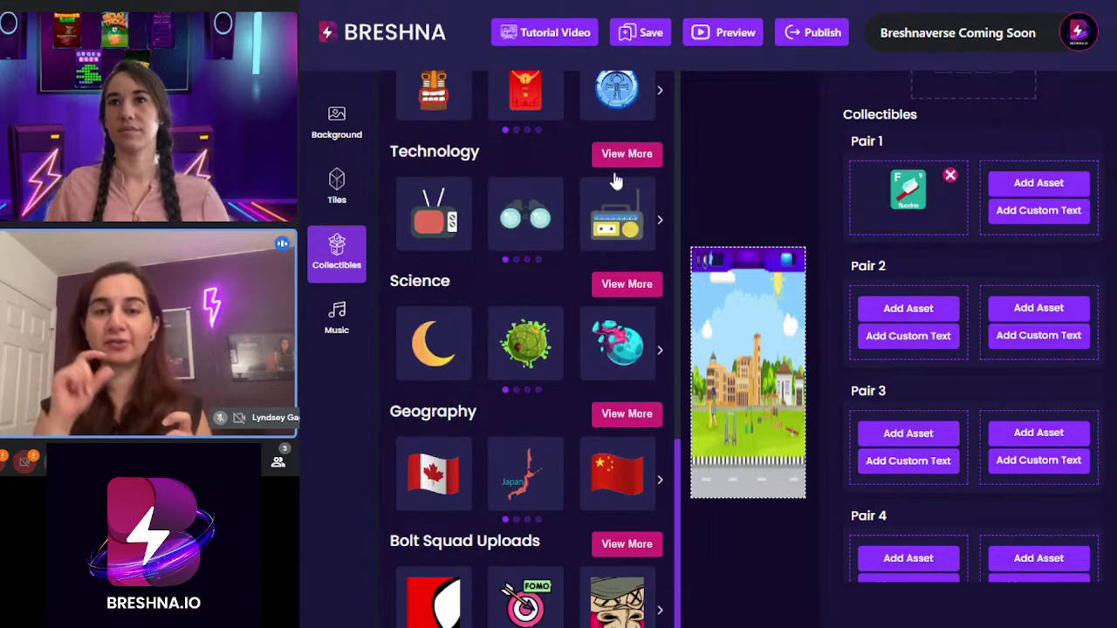
scroll(620, 164, up, 15)
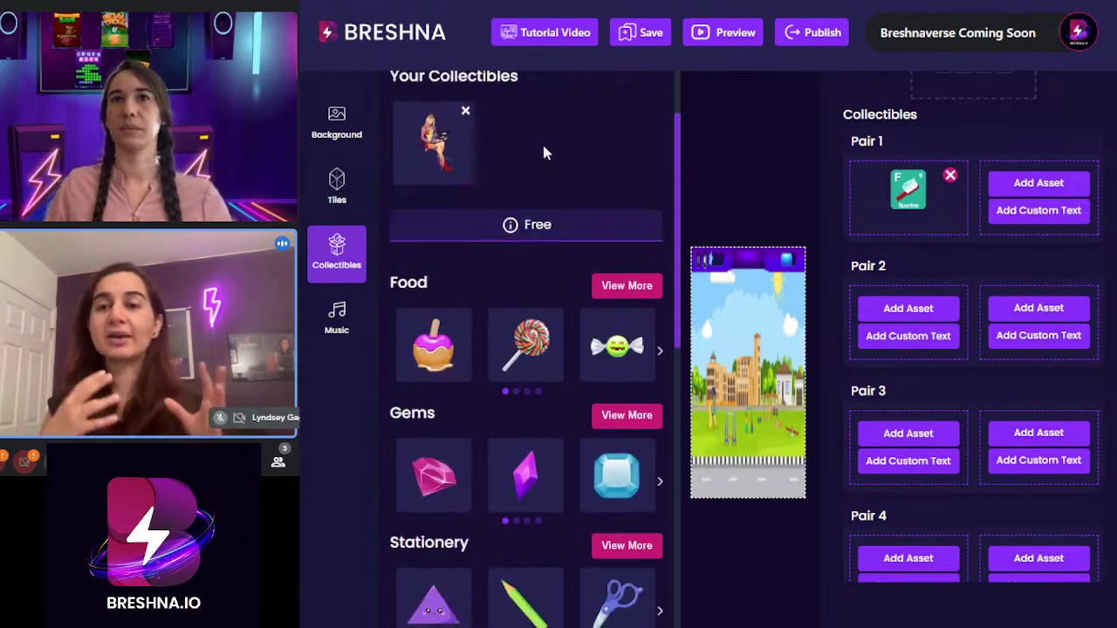
- Search the collectibles for 'toot' (toothpaste), then clear the search
click(454, 154)
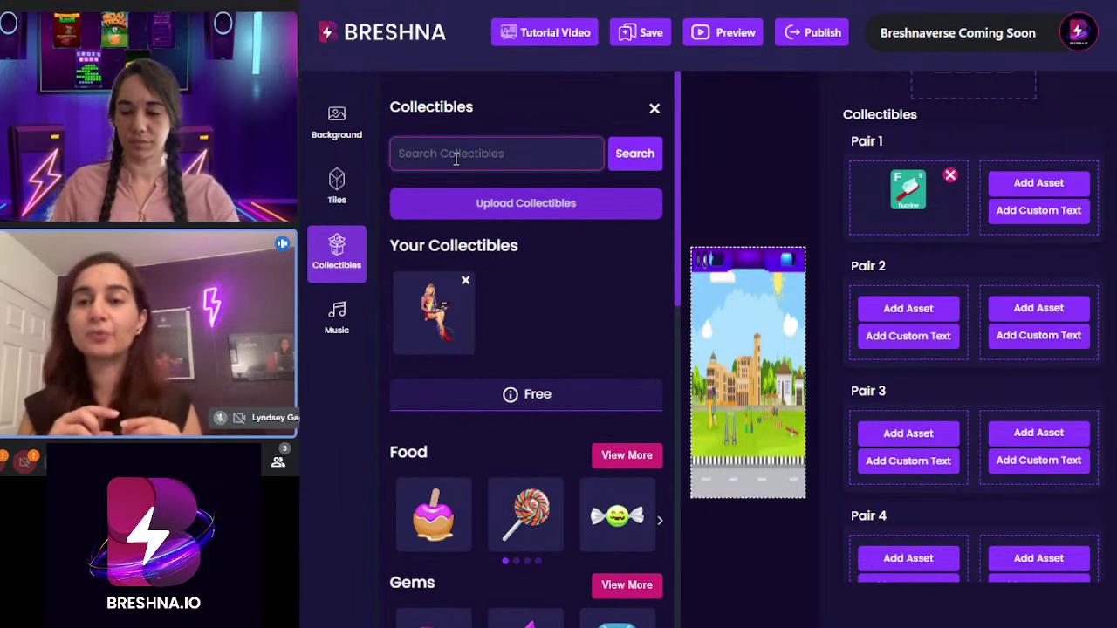
text(toothpate)
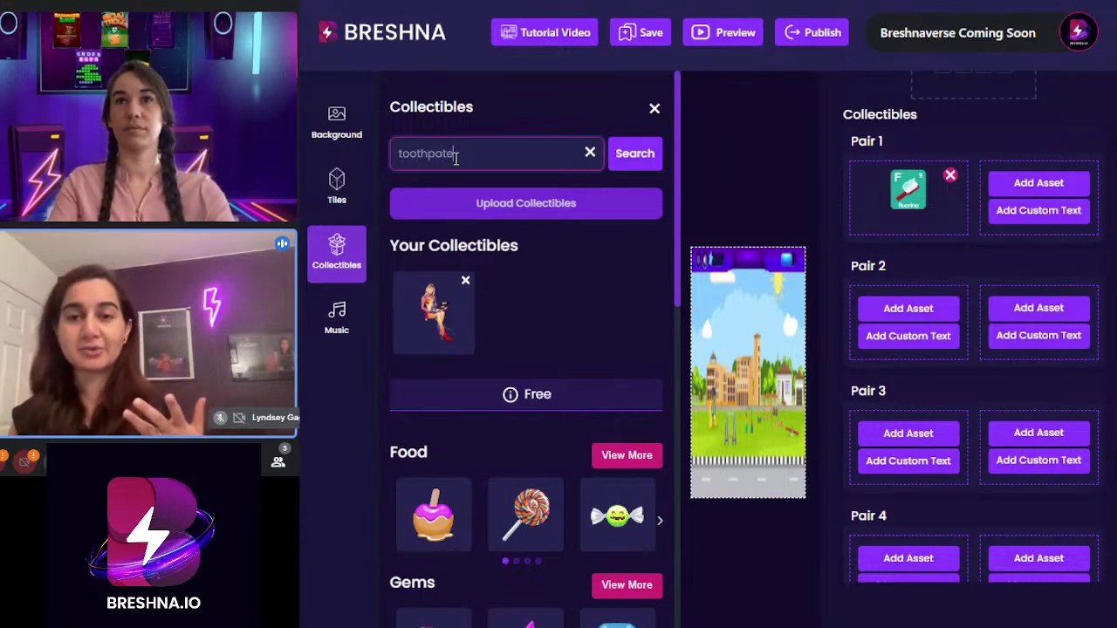
key(Return)
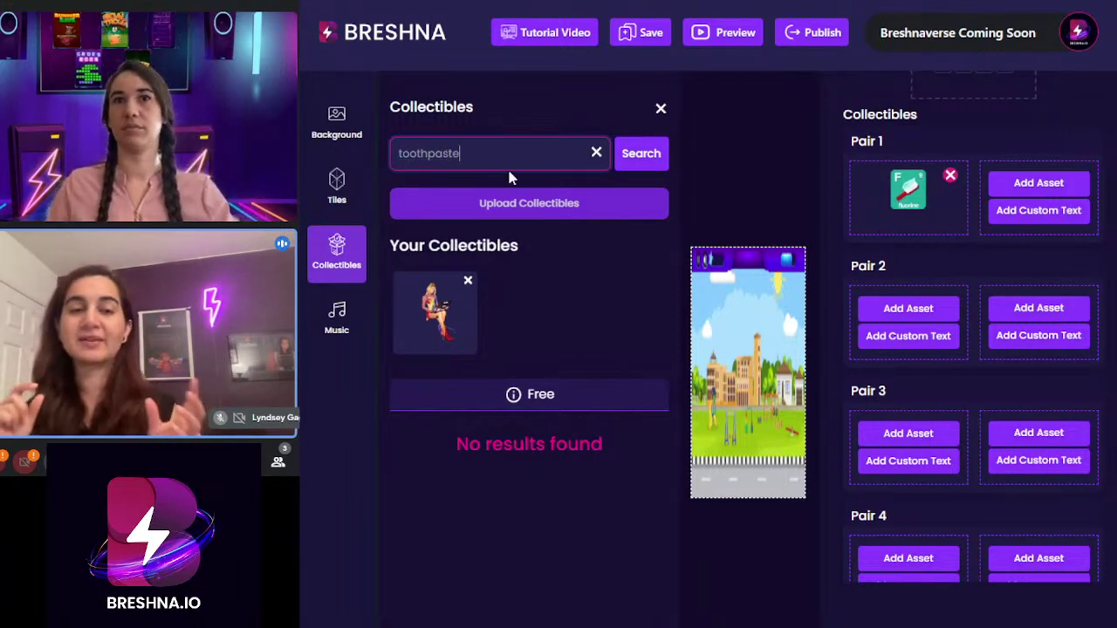
click(597, 155)
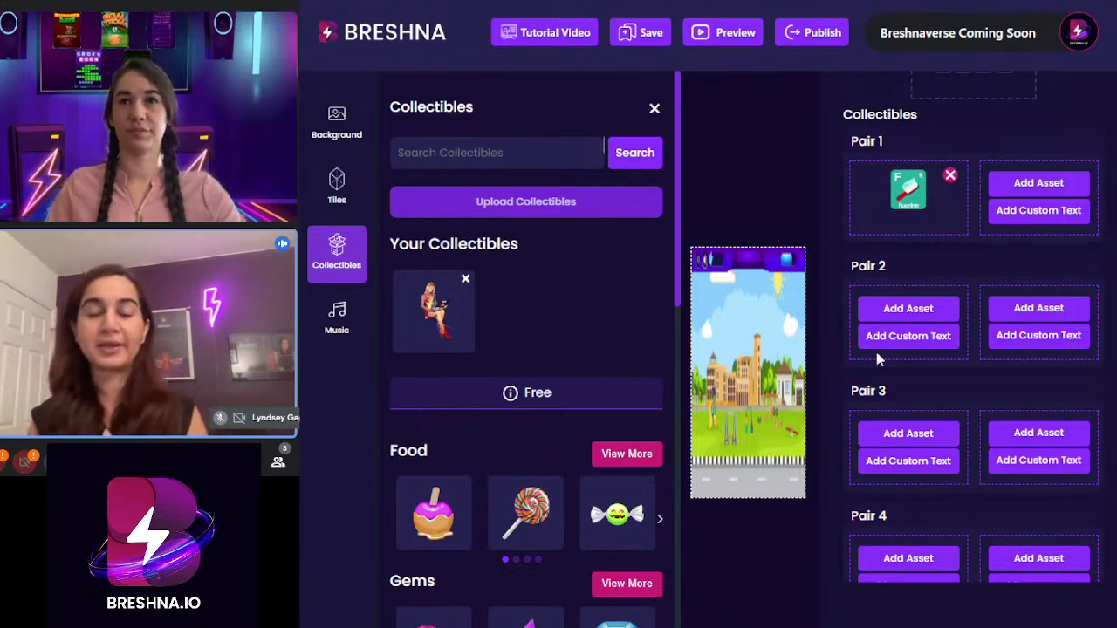
- Replace Pair 1's fluorine tile with the gold (Au 79) tile from the Science grid
click(950, 178)
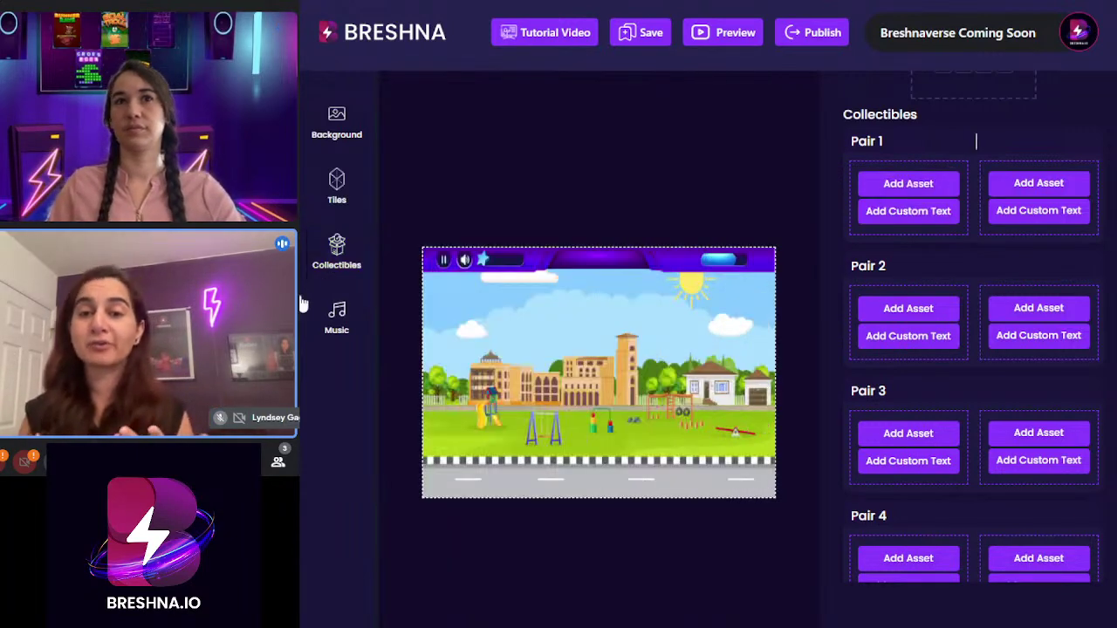
click(334, 247)
scroll(487, 286, down, 1)
scroll(487, 286, down, 12)
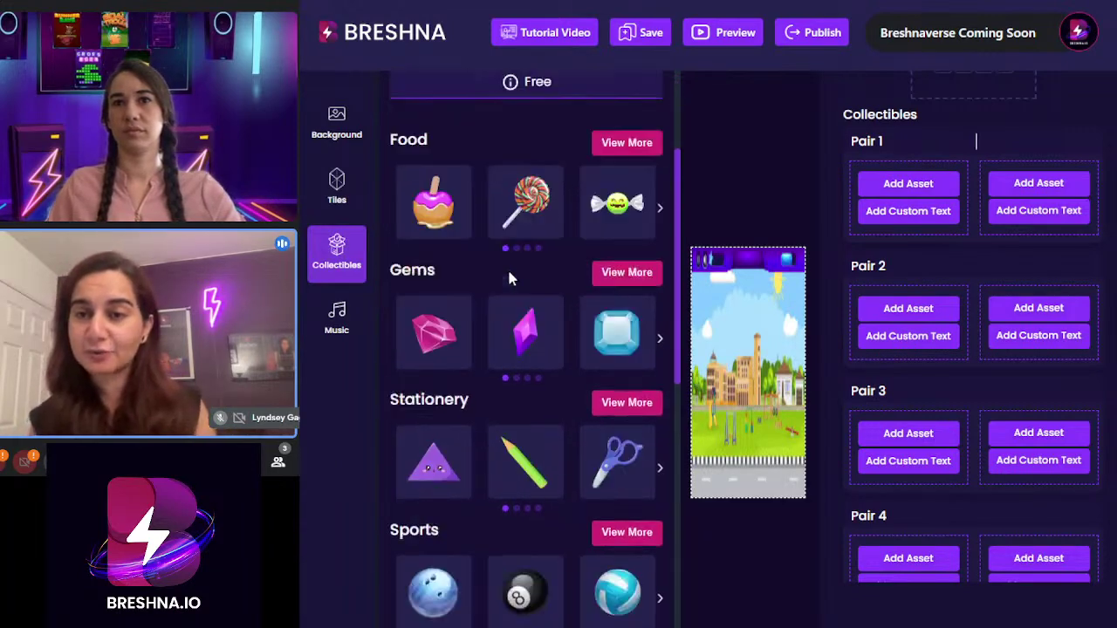
scroll(517, 280, down, 5)
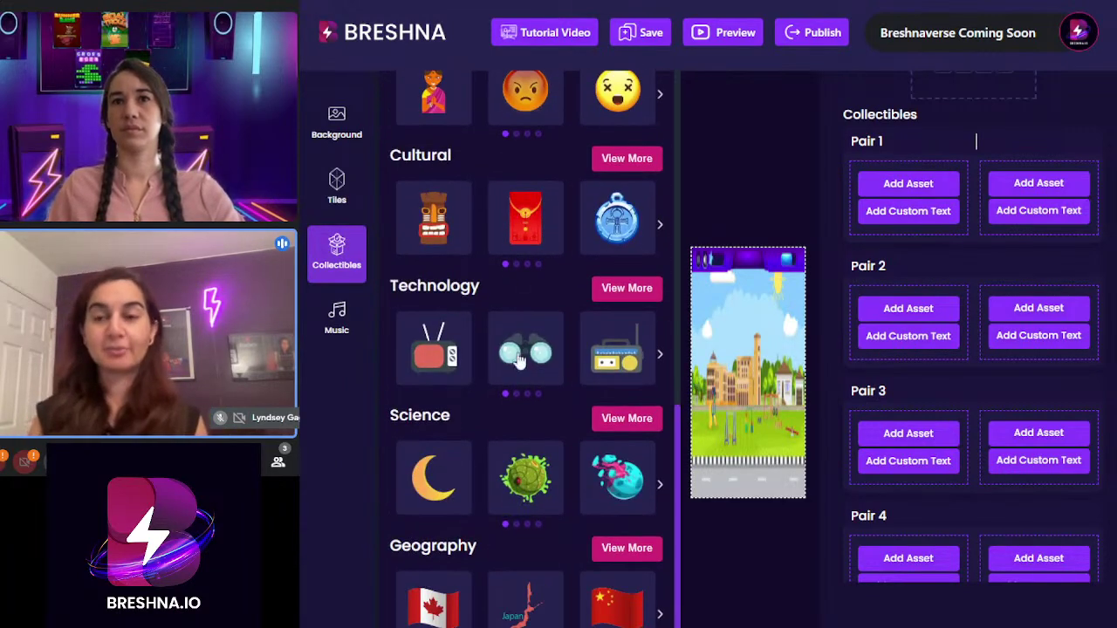
click(616, 341)
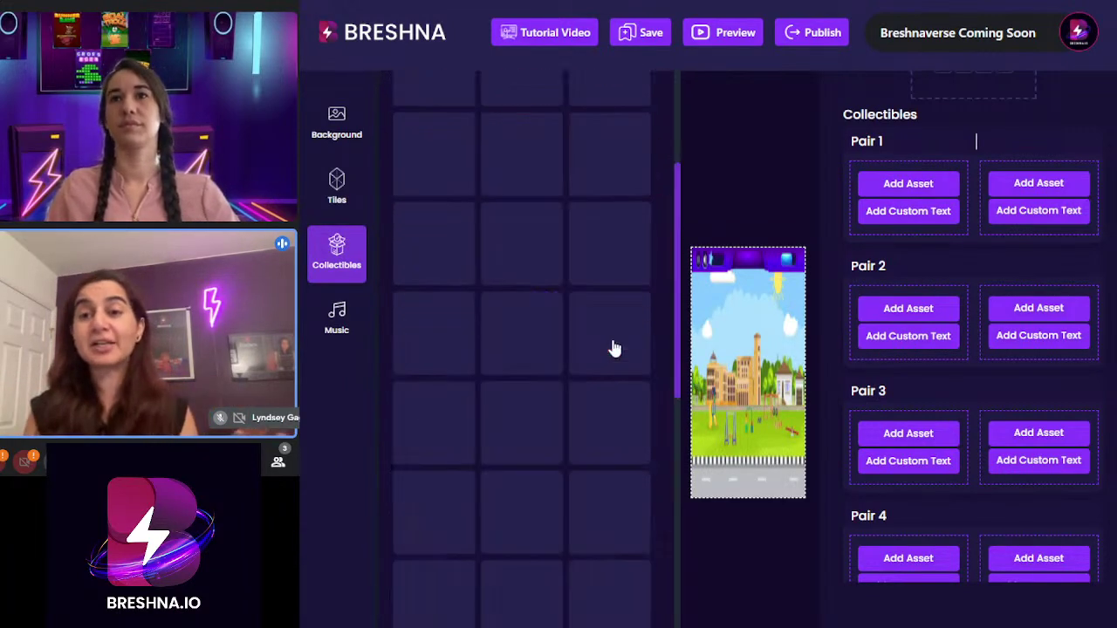
scroll(584, 371, up, 10)
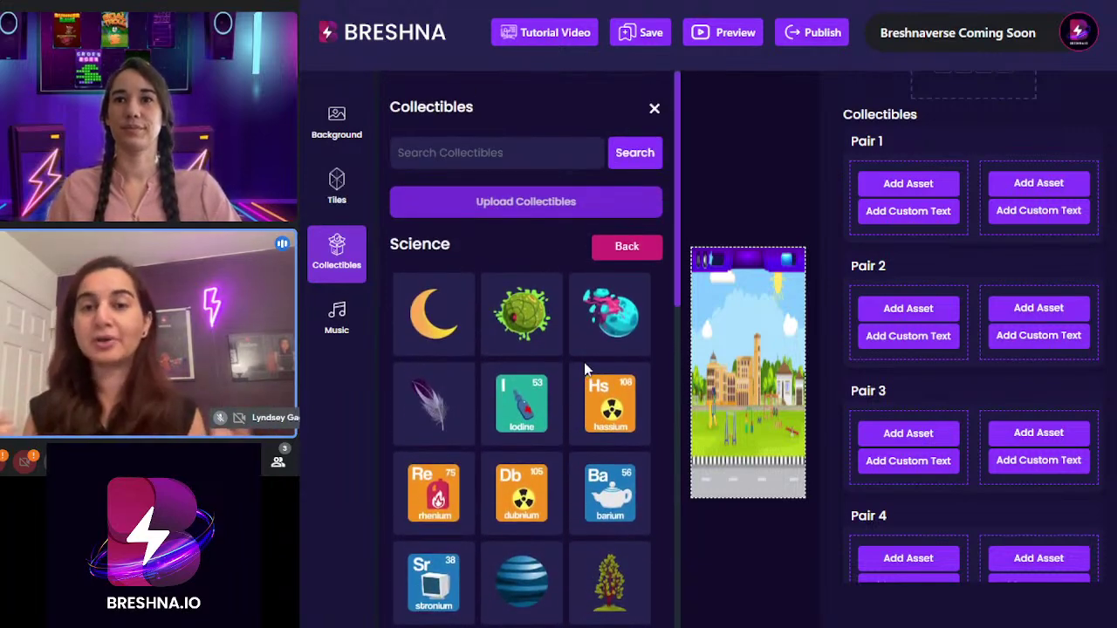
scroll(584, 362, down, 3)
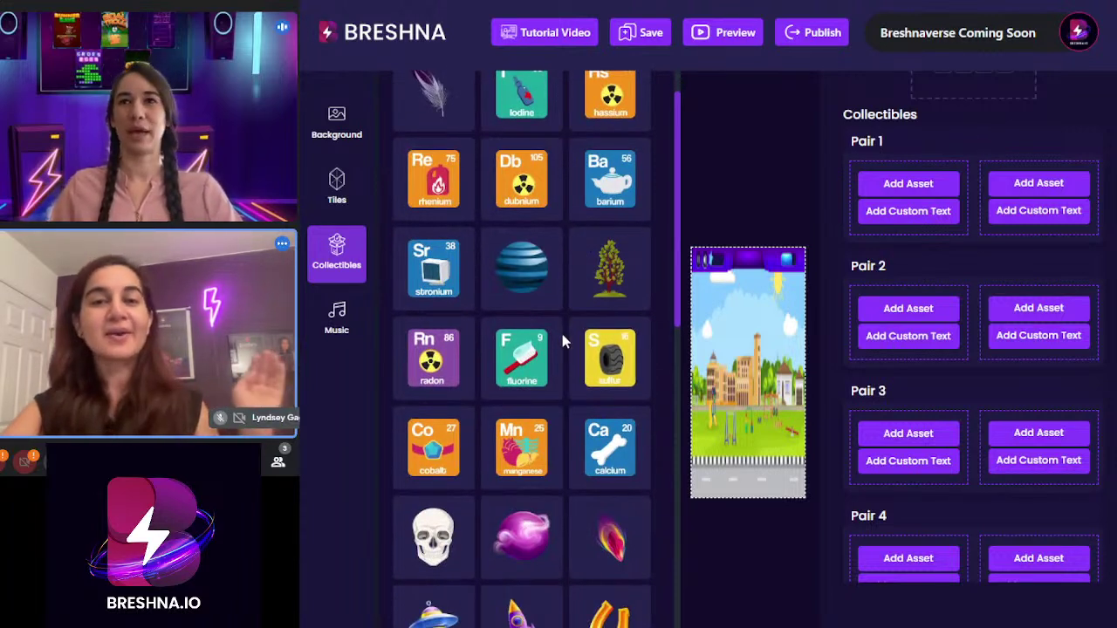
scroll(561, 329, down, 2)
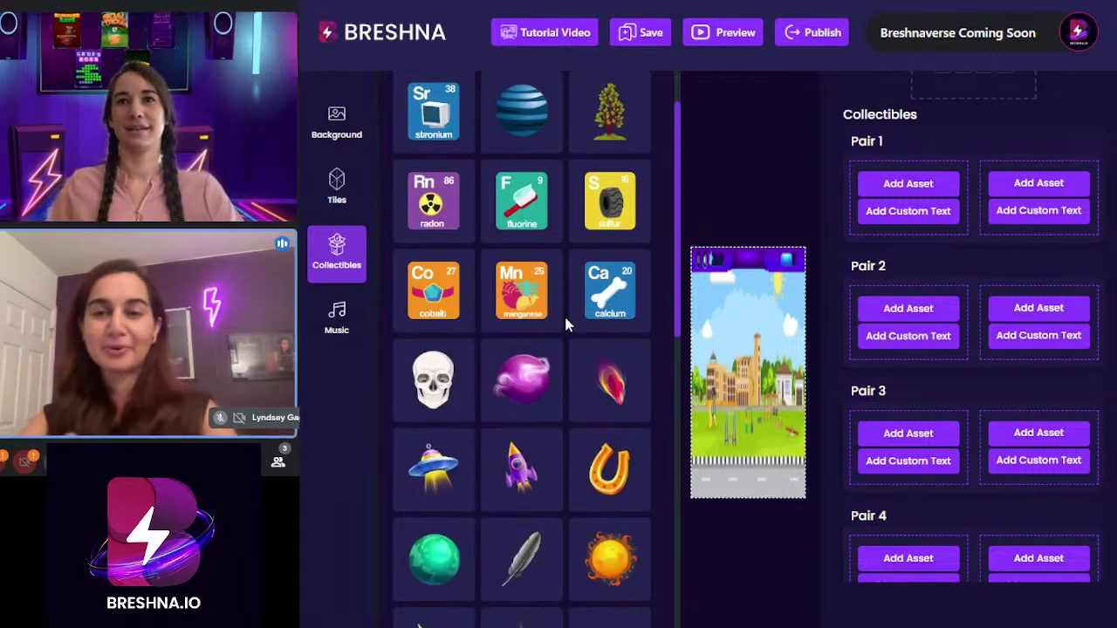
scroll(564, 319, down, 3)
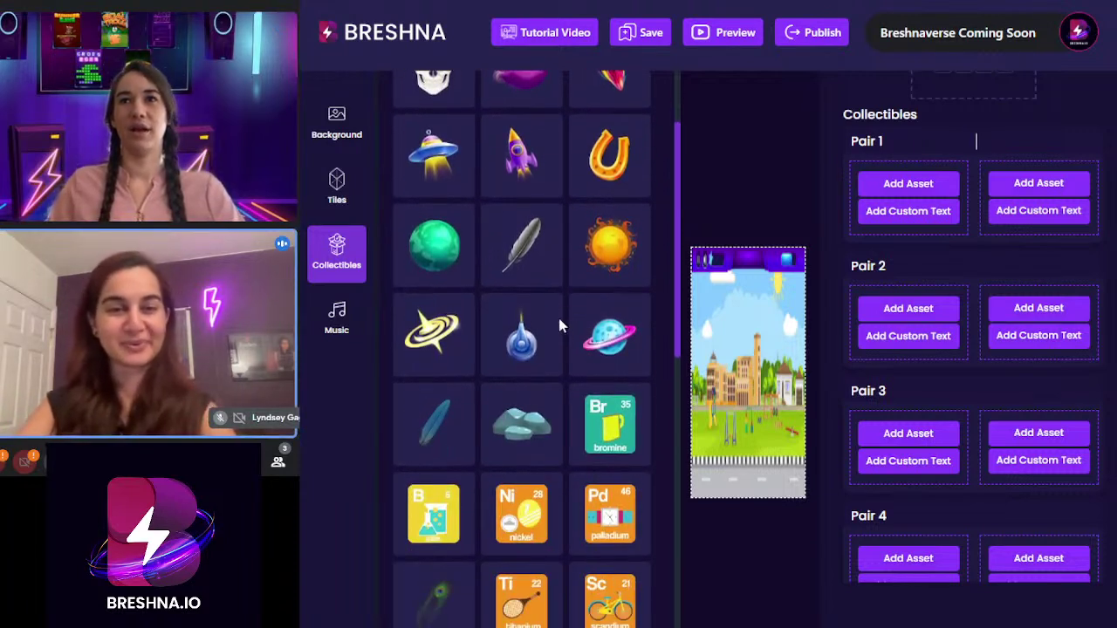
scroll(570, 331, down, 3)
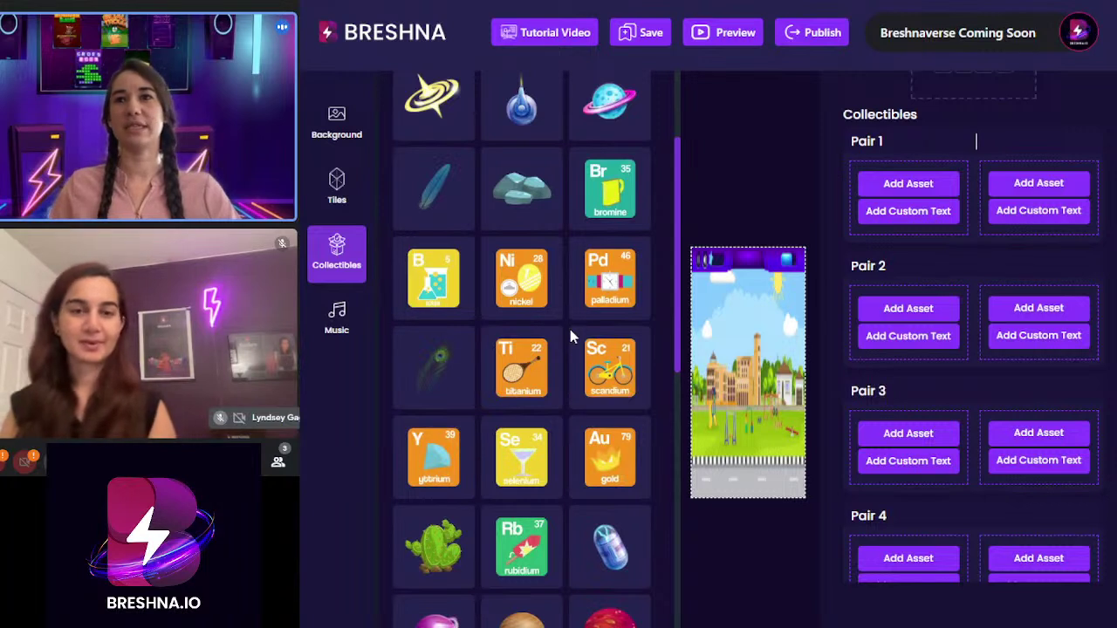
scroll(570, 329, down, 1)
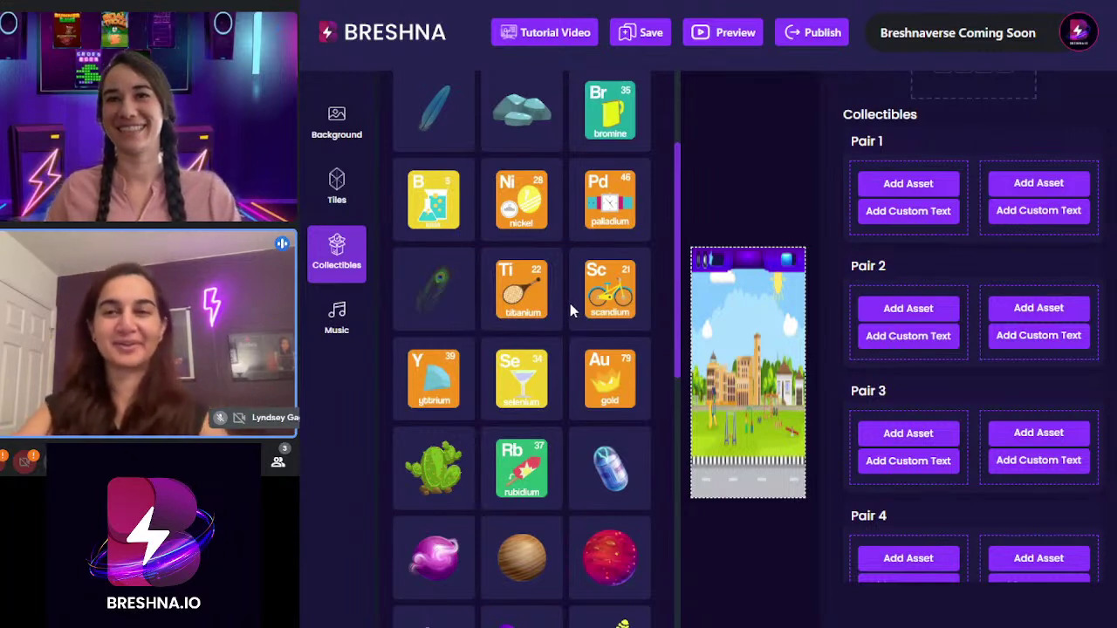
scroll(570, 309, down, 2)
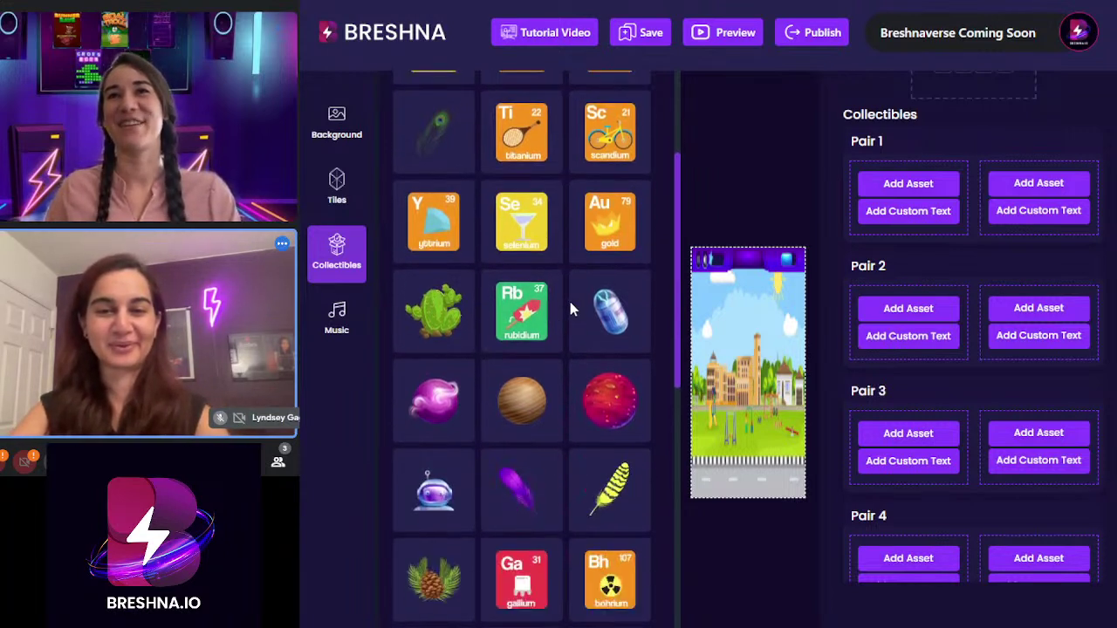
scroll(611, 301, up, 1)
click(614, 303)
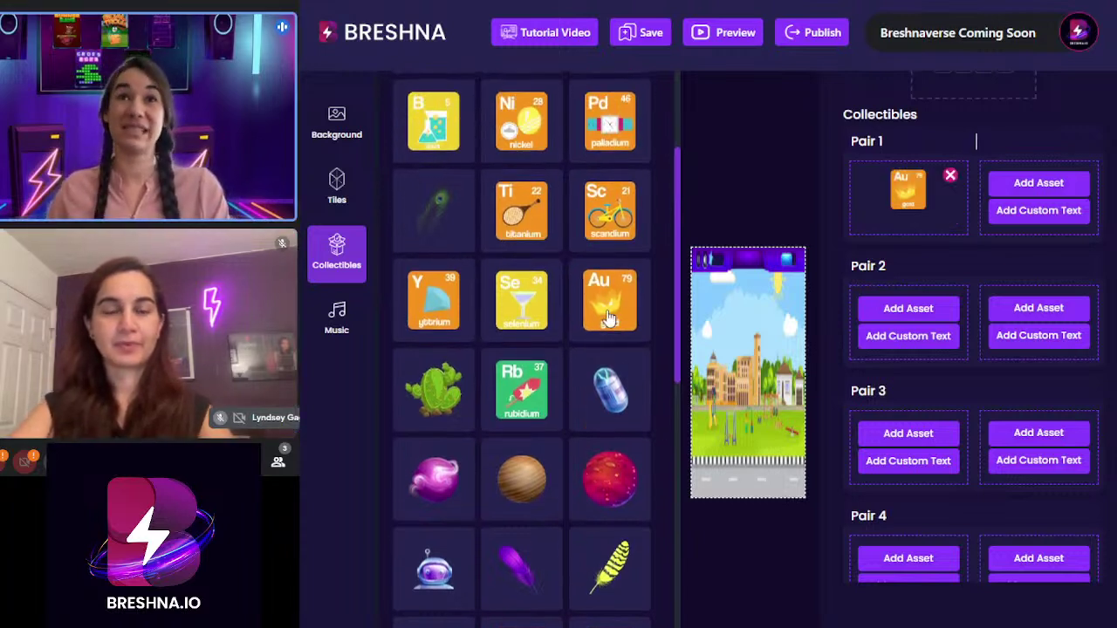
- Set the pile of gold coins from Objects as Pair 1's second item
click(1050, 189)
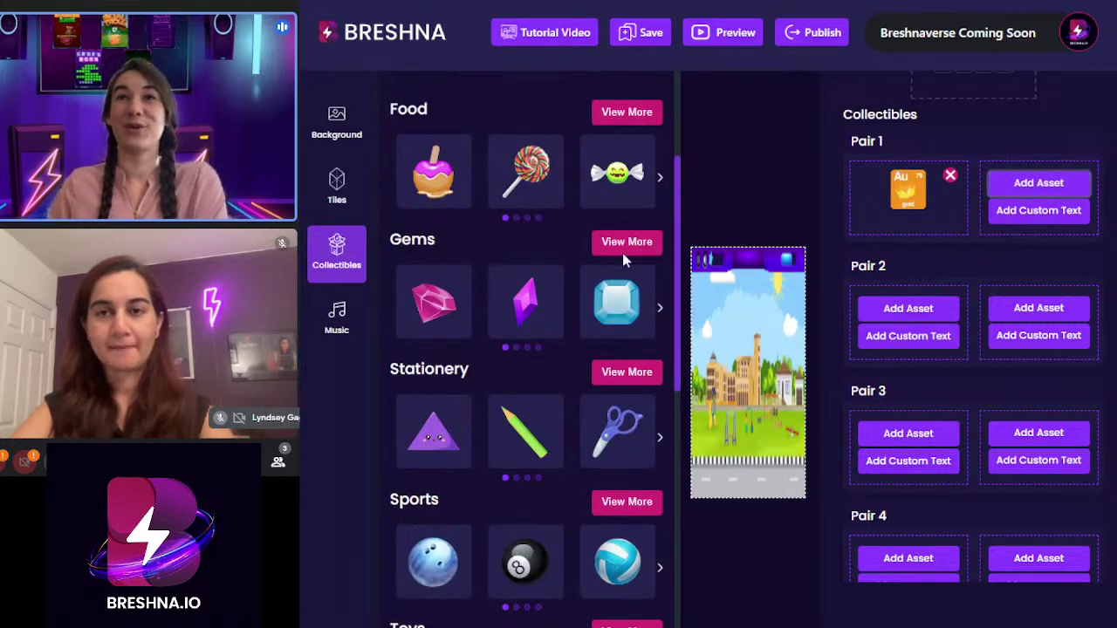
click(629, 244)
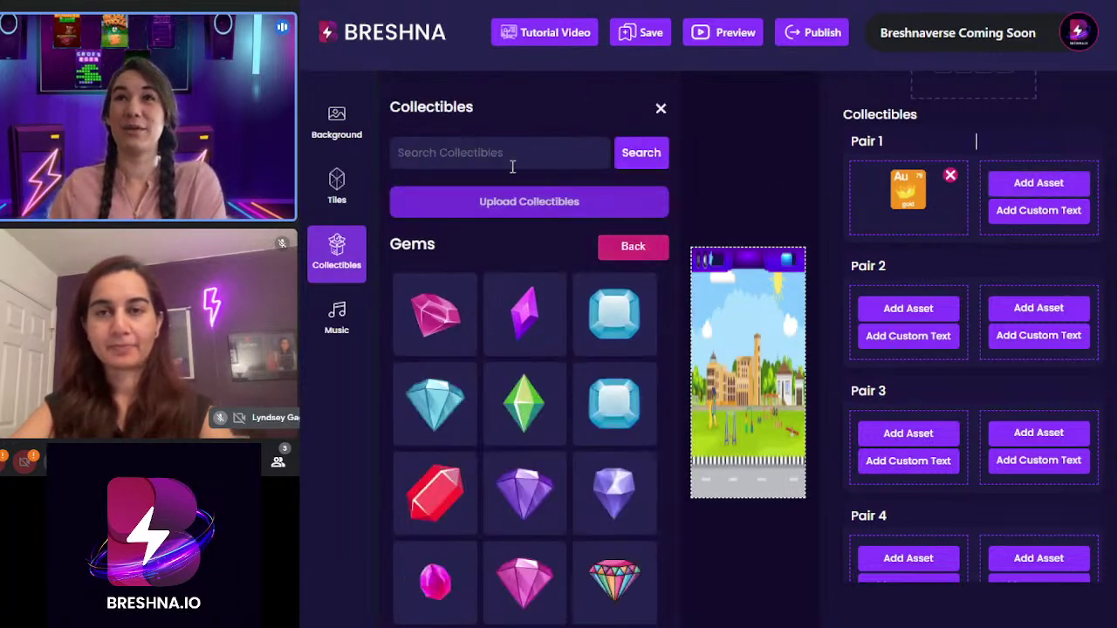
click(336, 266)
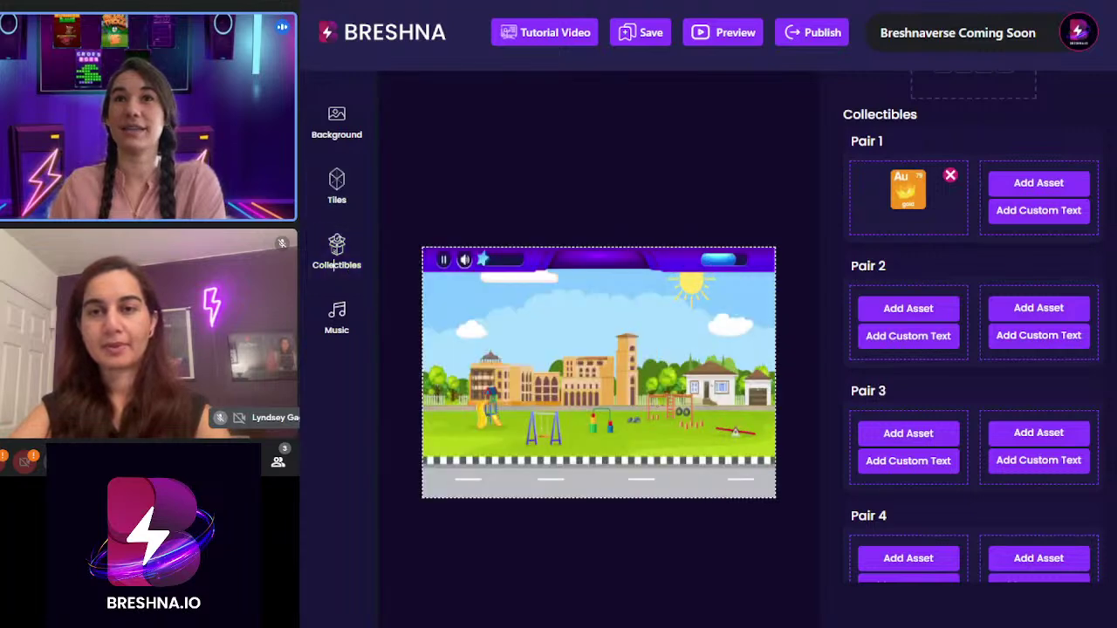
click(316, 255)
scroll(511, 244, down, 8)
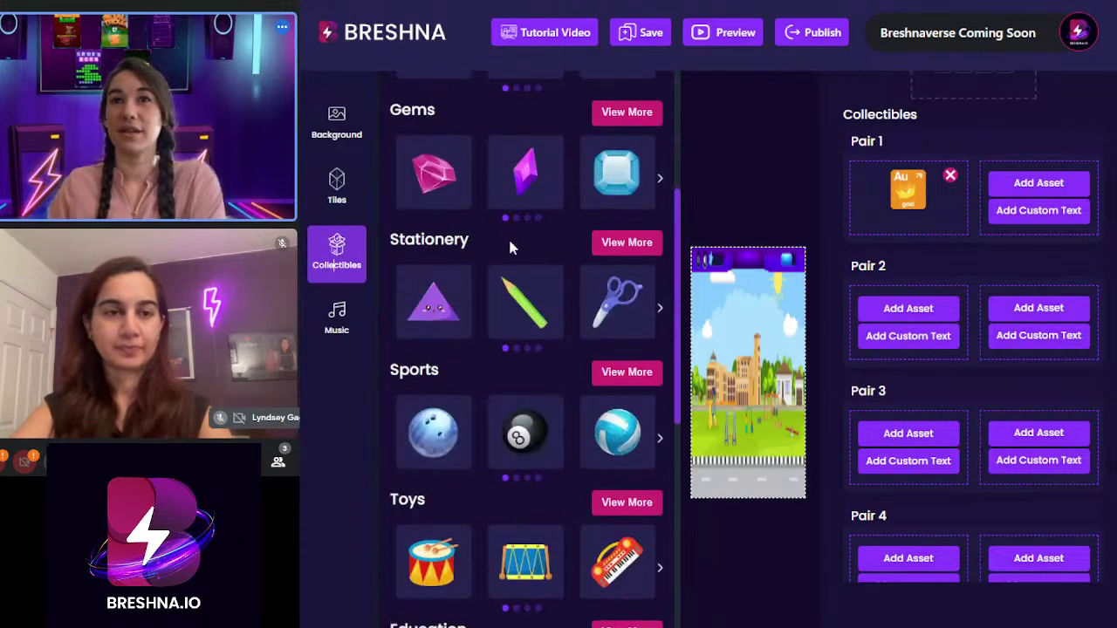
scroll(511, 244, up, 3)
scroll(511, 246, down, 8)
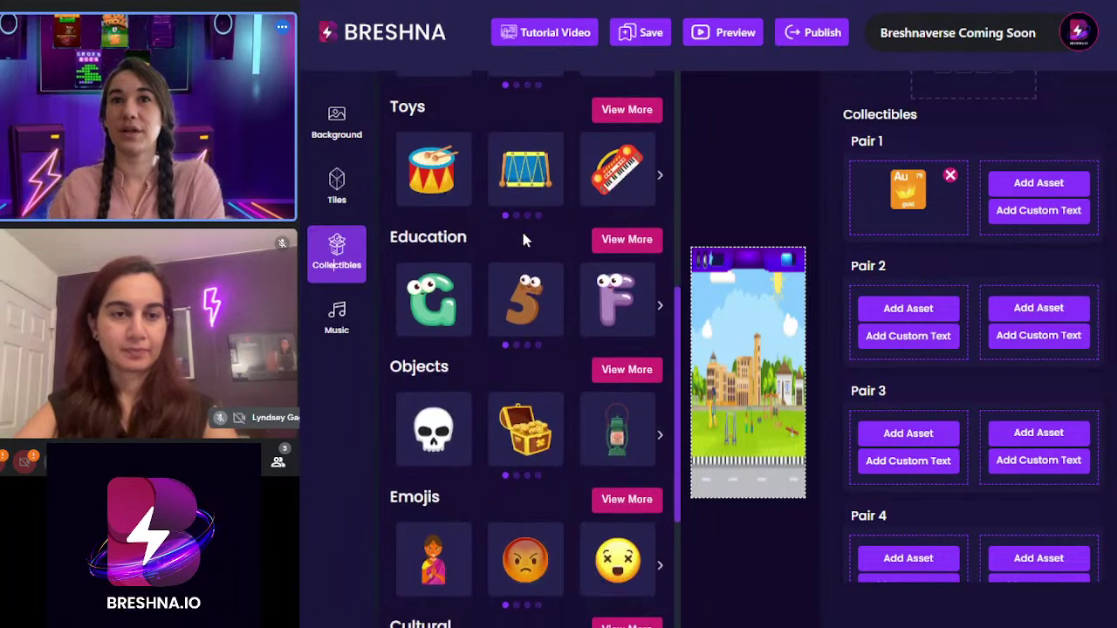
scroll(530, 228, down, 1)
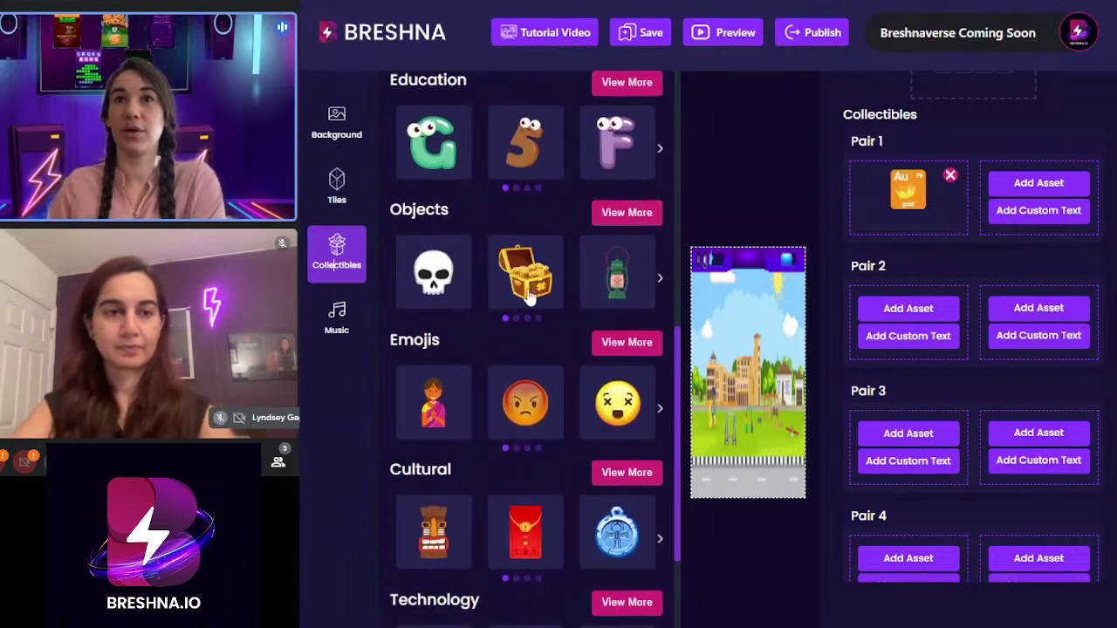
click(621, 214)
scroll(565, 194, down, 12)
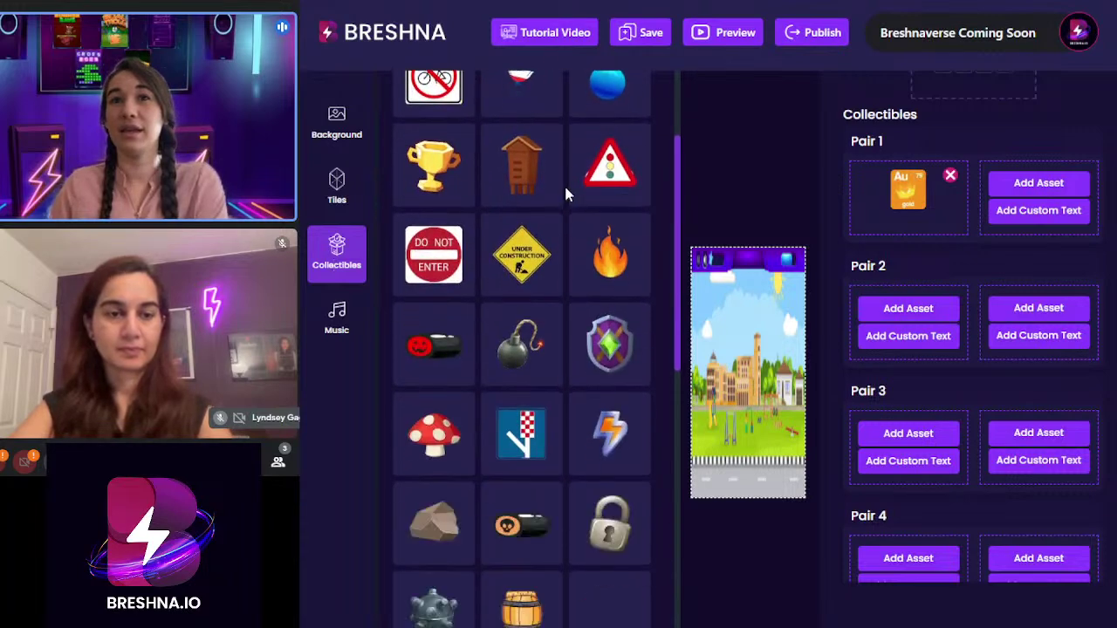
scroll(564, 183, down, 10)
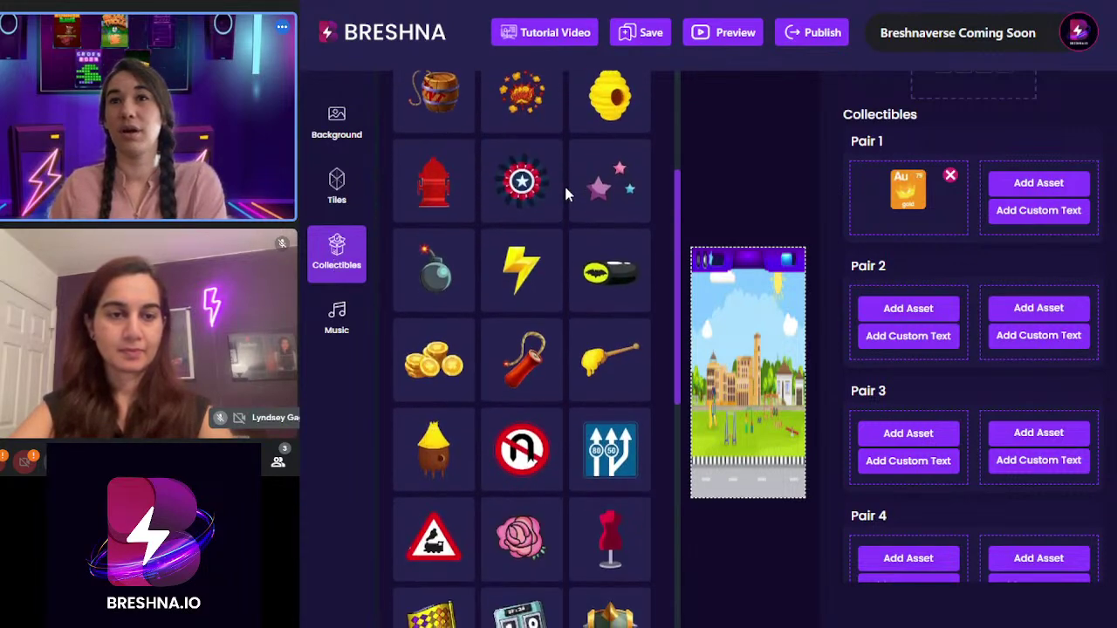
click(441, 146)
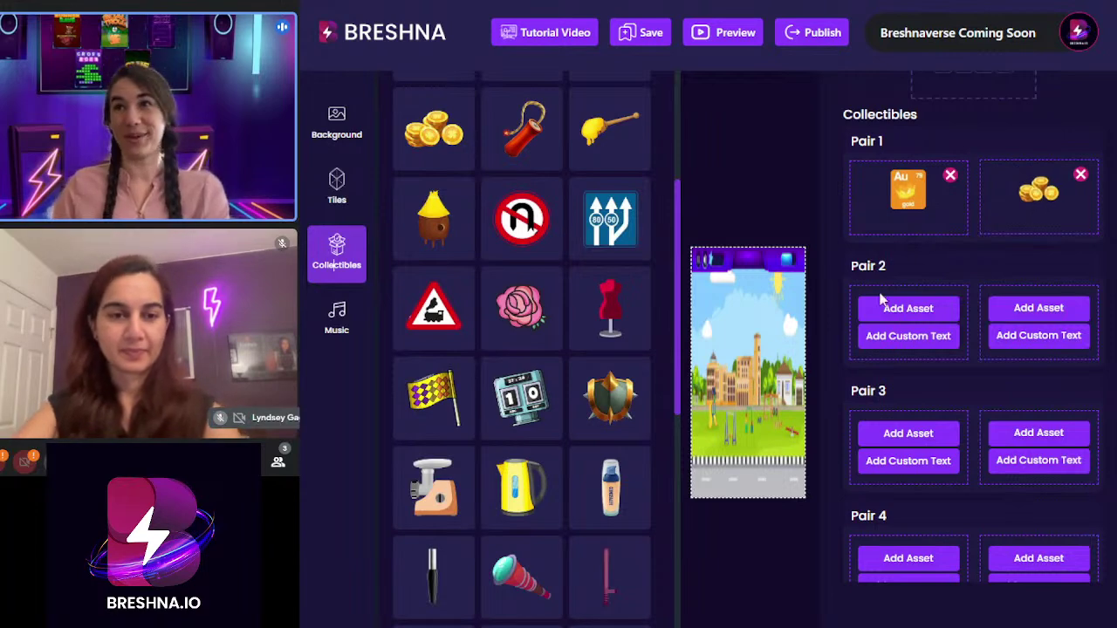
- Add the potassium (K 19) tile from the Science grid as Pair 2's first item
click(906, 305)
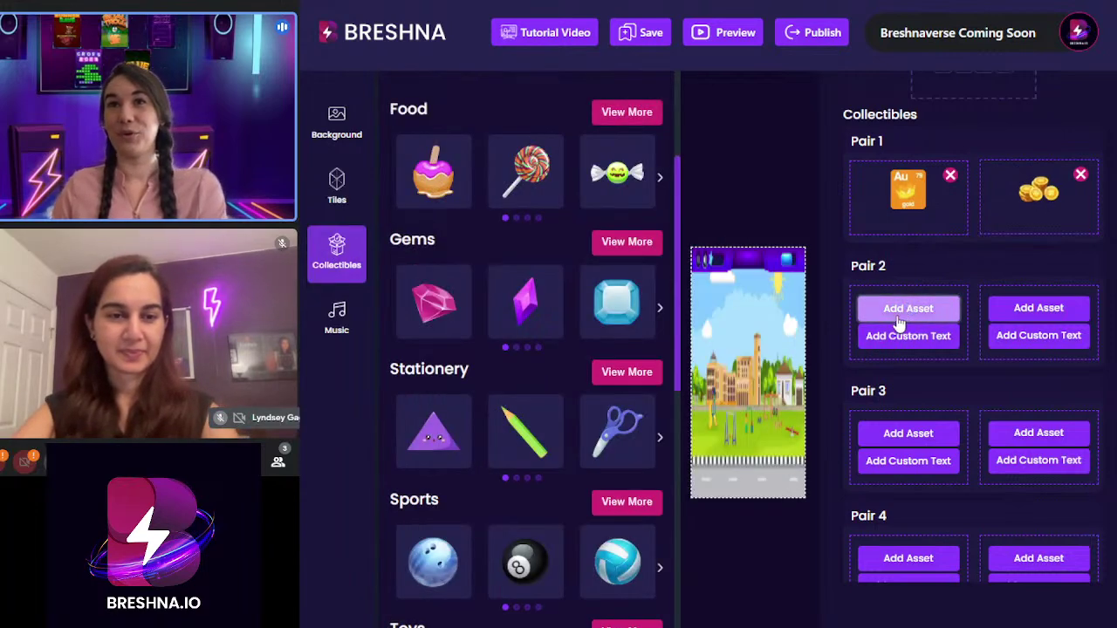
scroll(523, 192, down, 6)
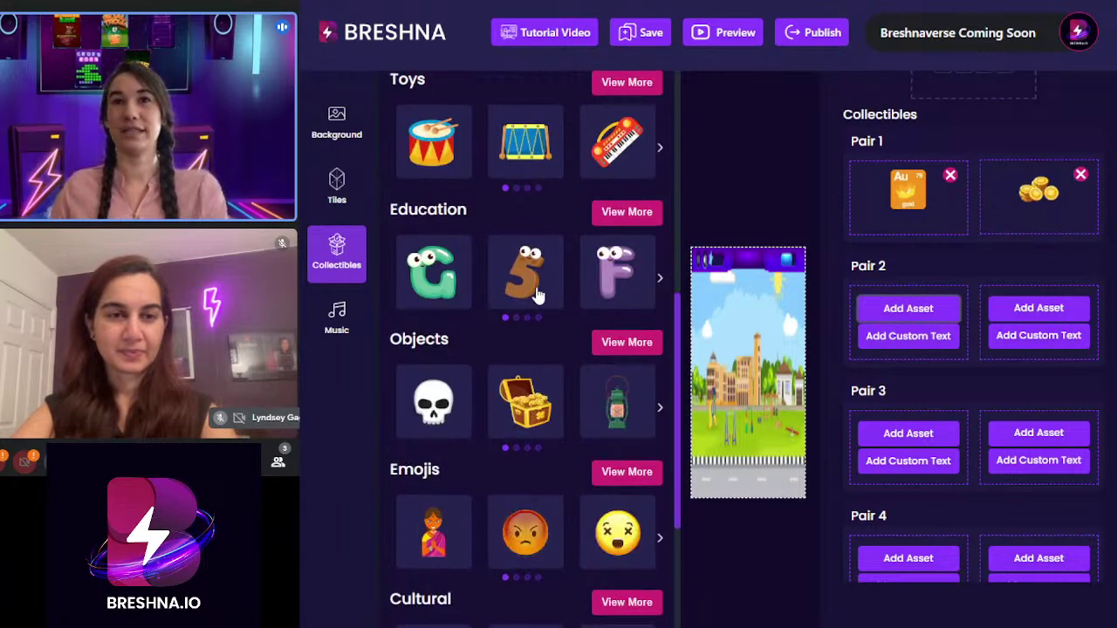
scroll(568, 374, down, 5)
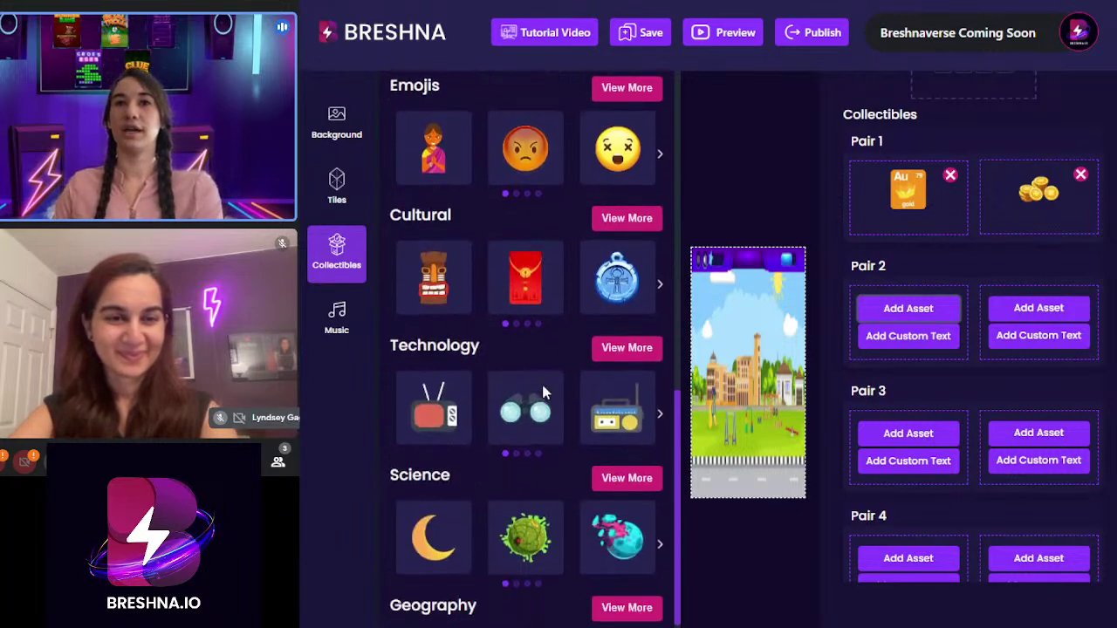
scroll(569, 366, down, 2)
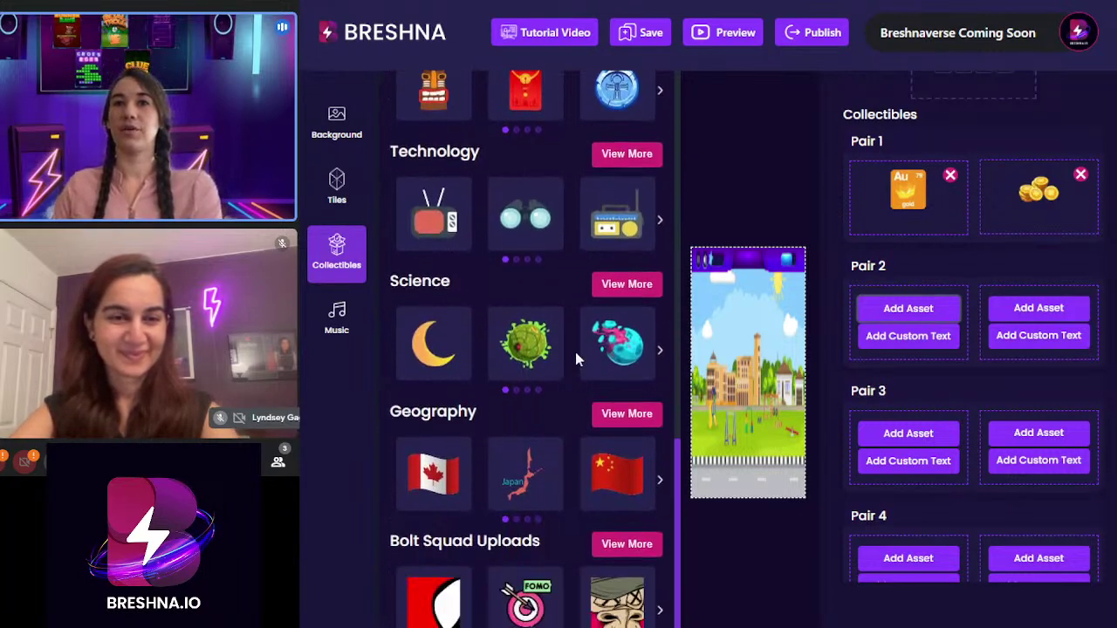
click(628, 291)
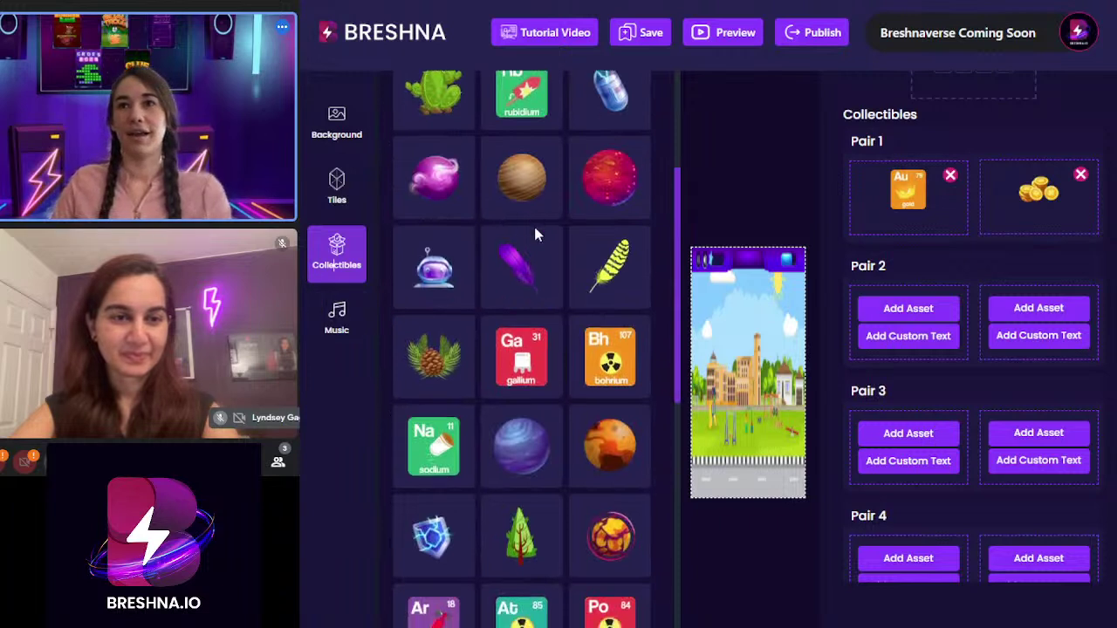
scroll(534, 232, down, 3)
scroll(515, 209, down, 1)
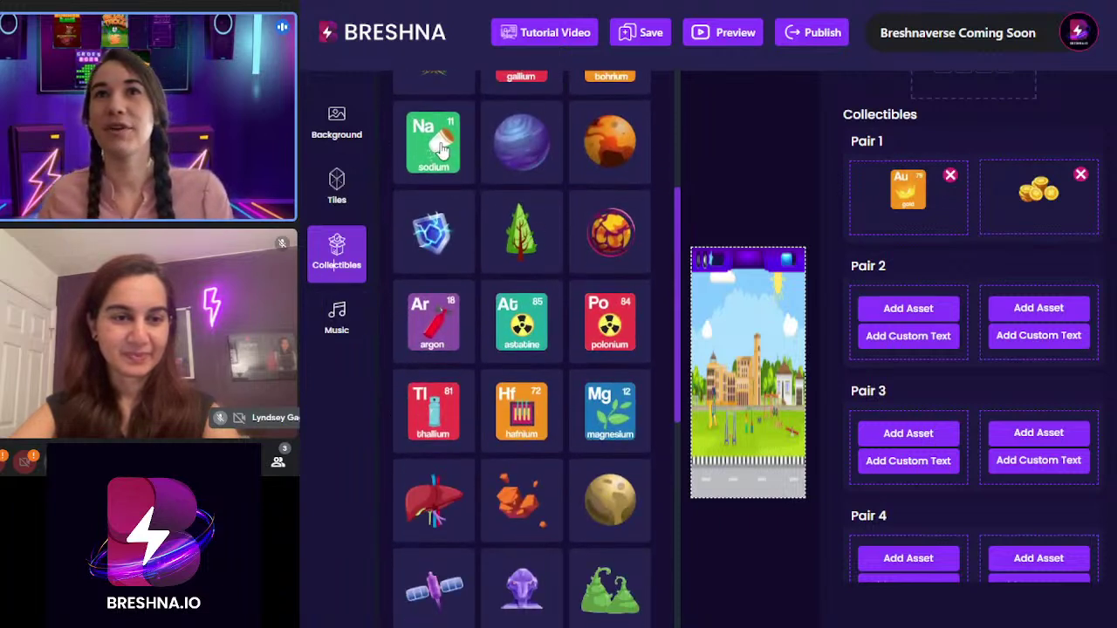
scroll(521, 224, down, 2)
scroll(472, 153, down, 5)
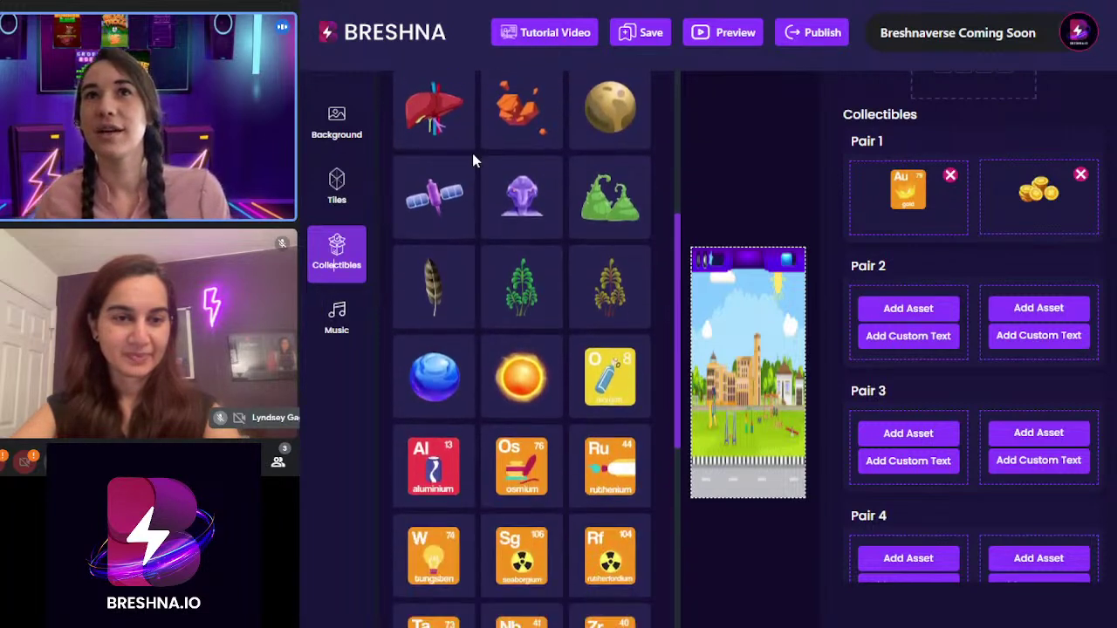
scroll(492, 153, down, 1)
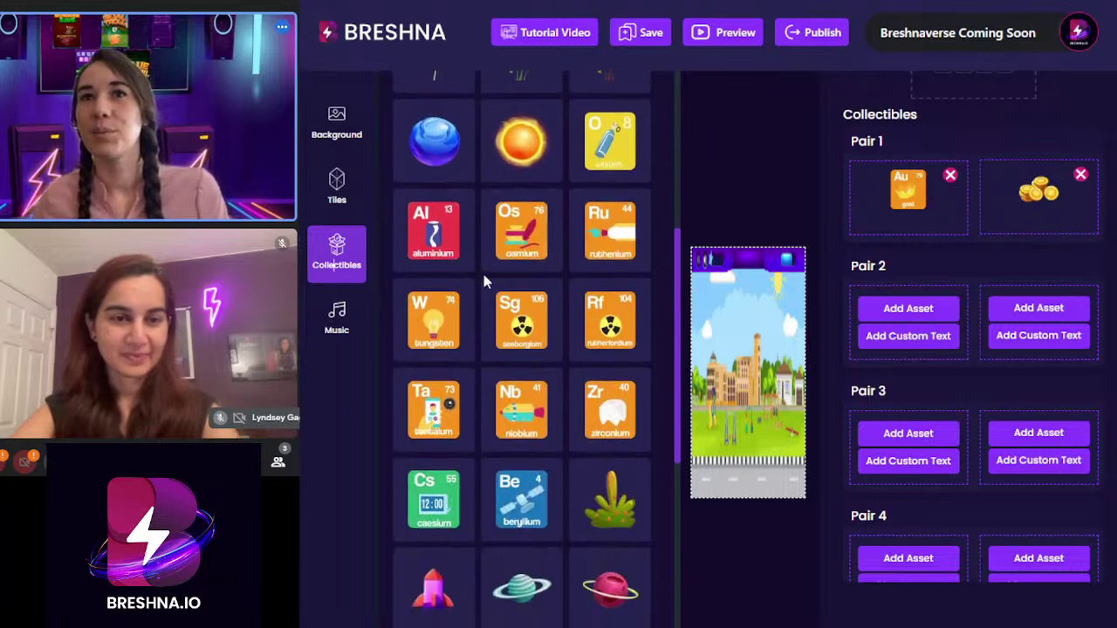
scroll(460, 371, down, 3)
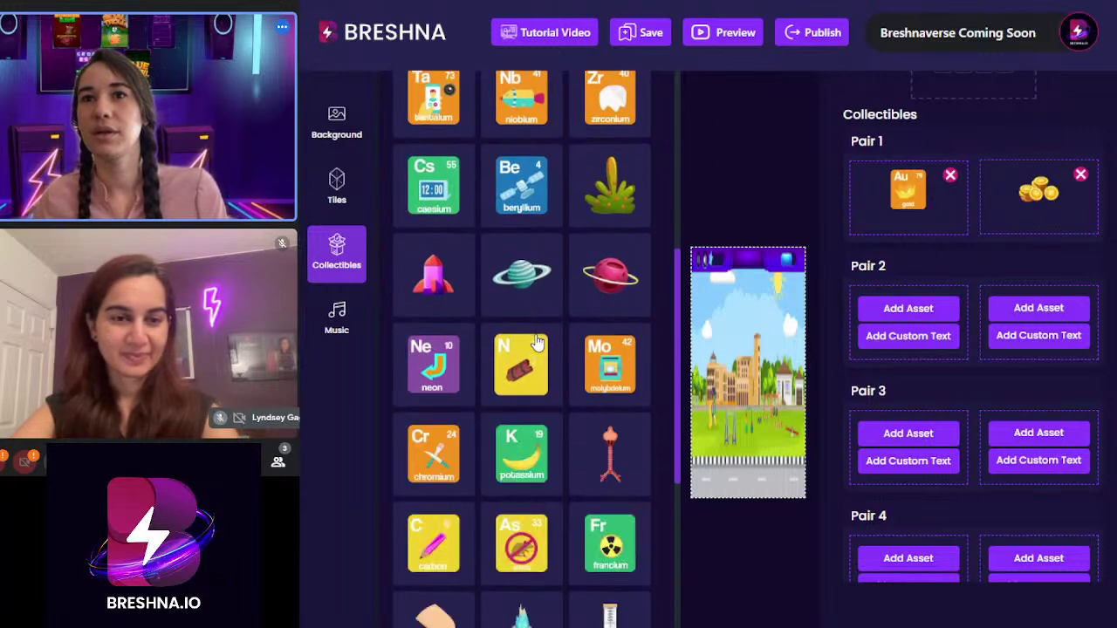
click(515, 479)
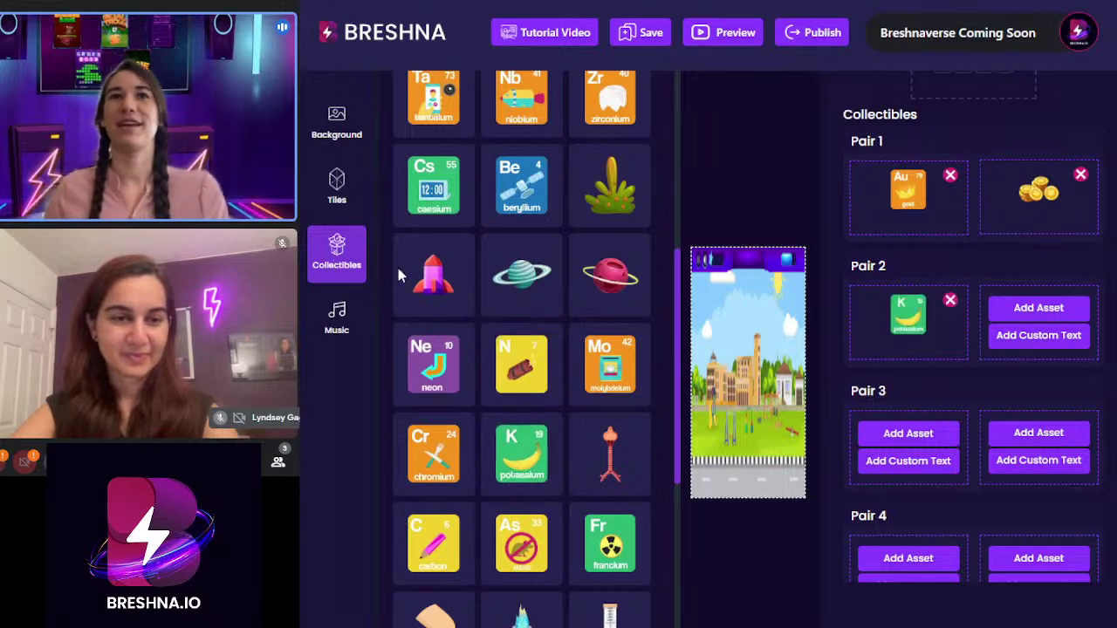
- Match potassium with the banana from the Food collectibles
click(1037, 306)
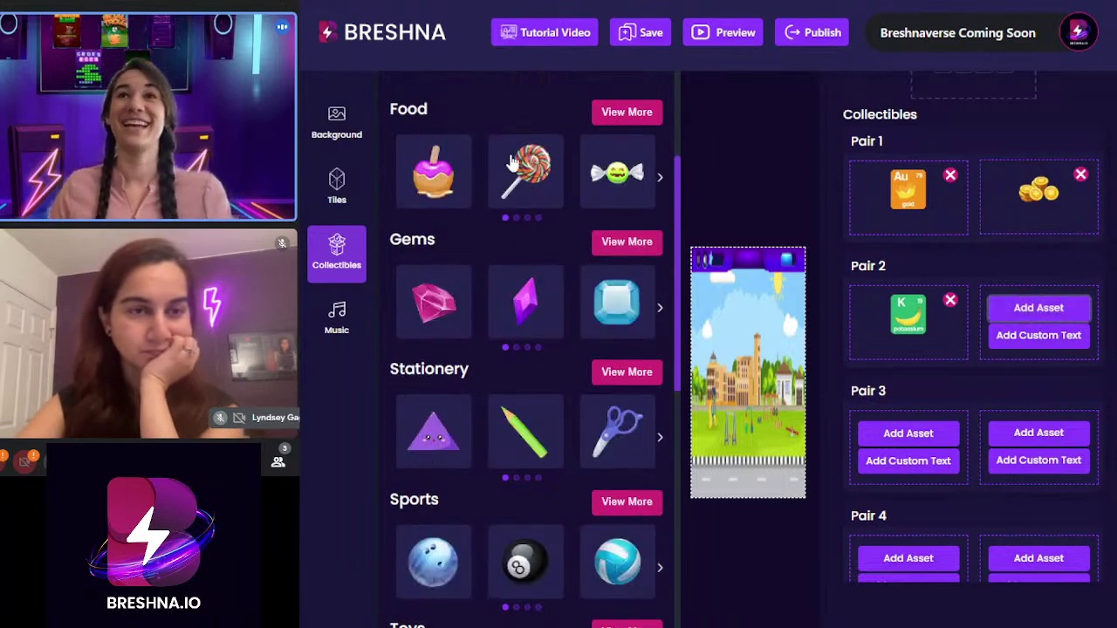
click(629, 112)
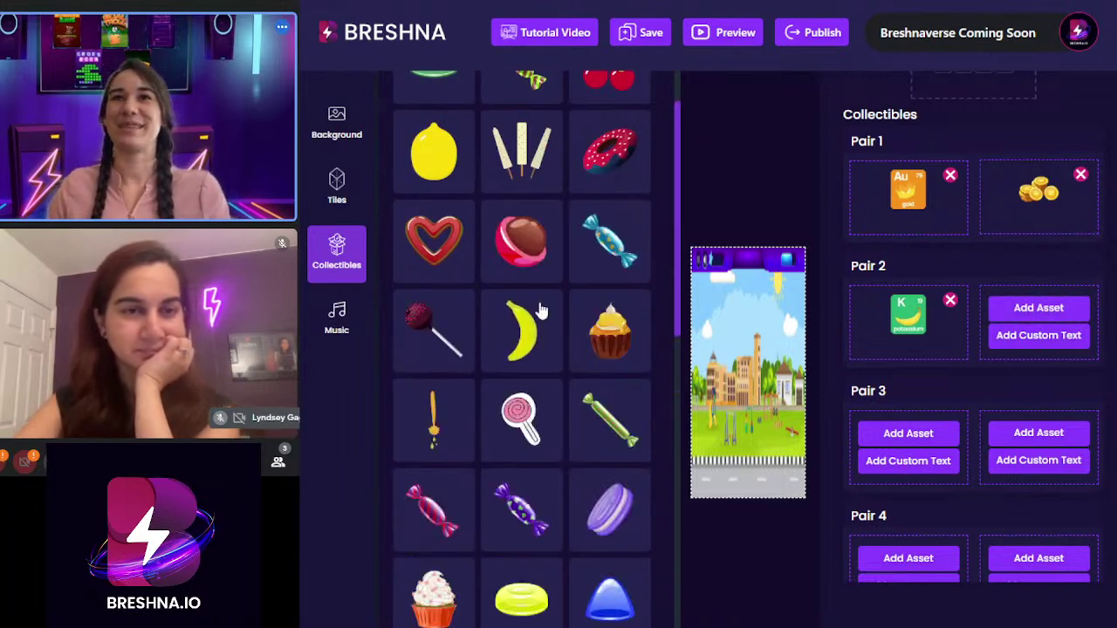
click(522, 332)
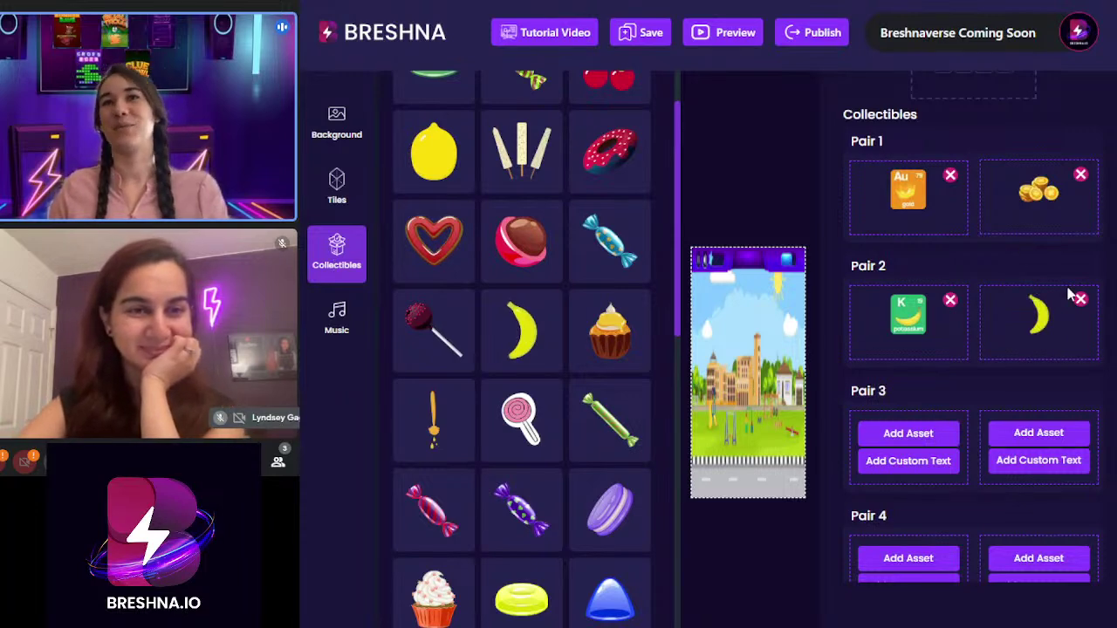
scroll(549, 342, down, 5)
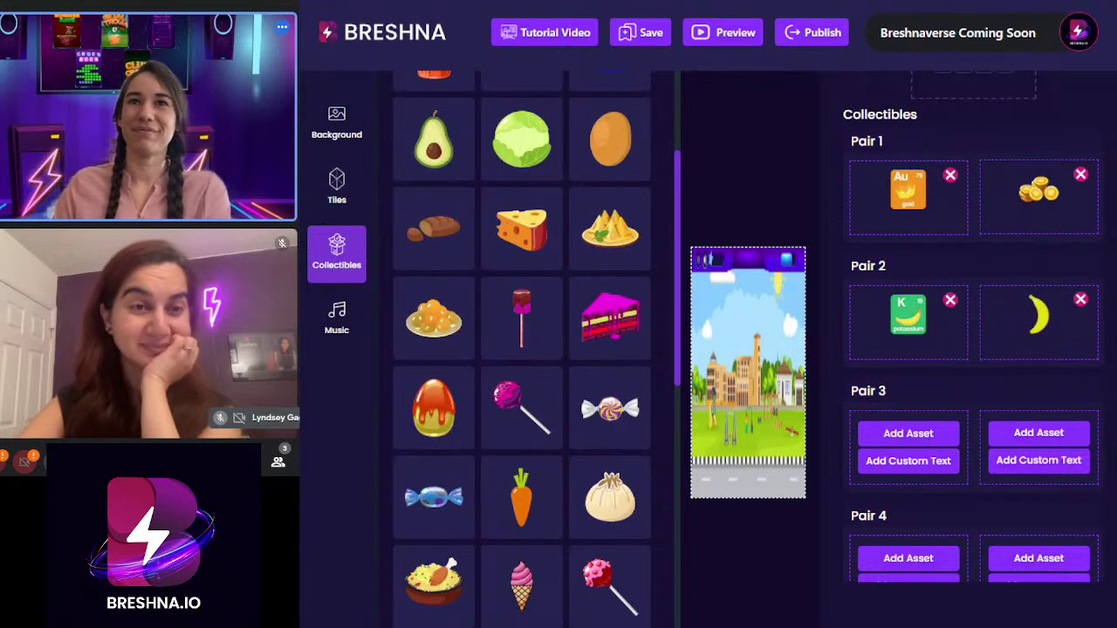
- Add the oxygen (O 8) element card from the Science collectibles to Pair 3's first slot
click(906, 434)
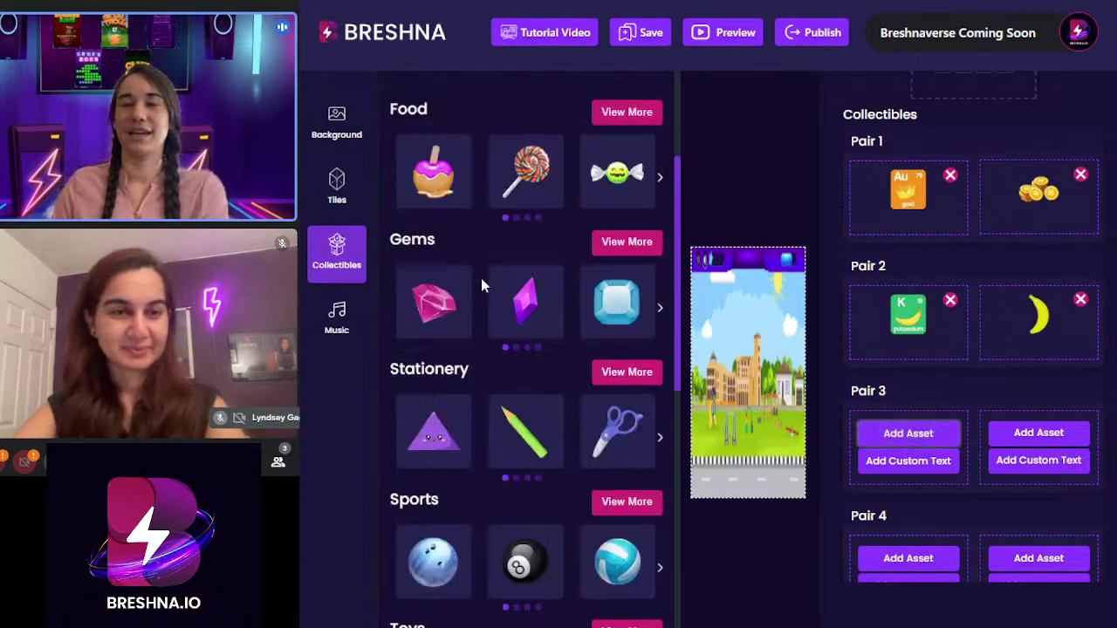
scroll(505, 476, down, 12)
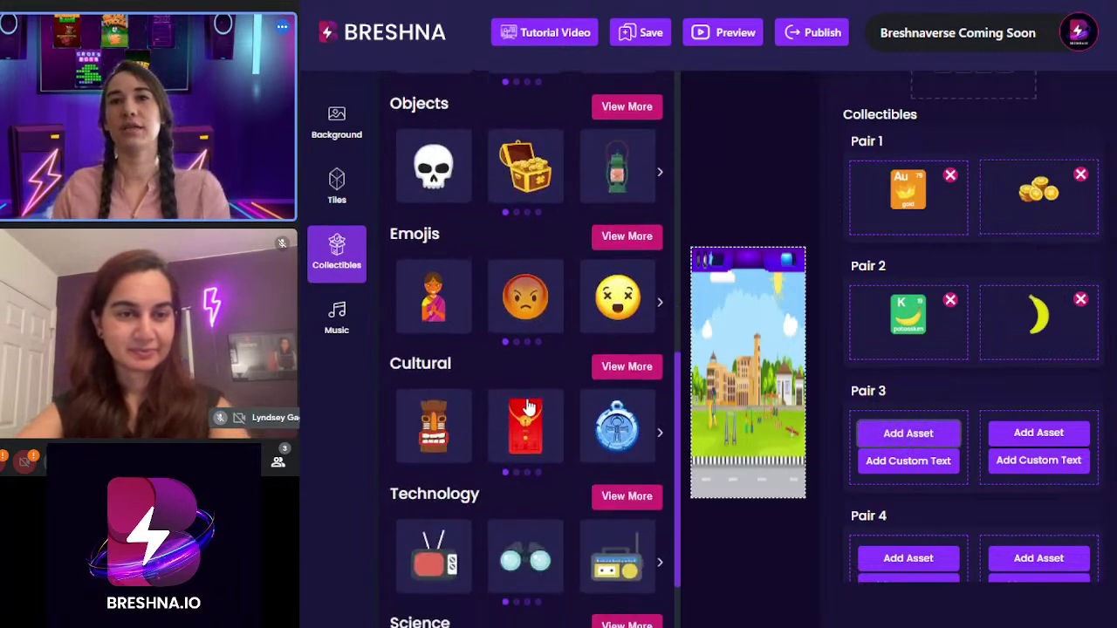
scroll(527, 410, down, 2)
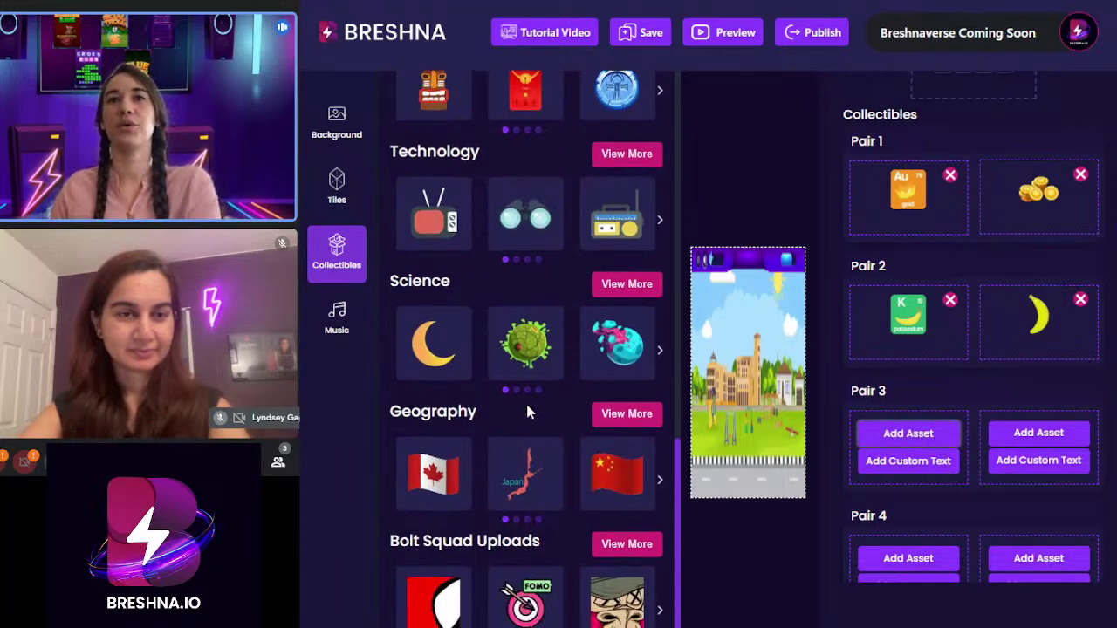
click(628, 286)
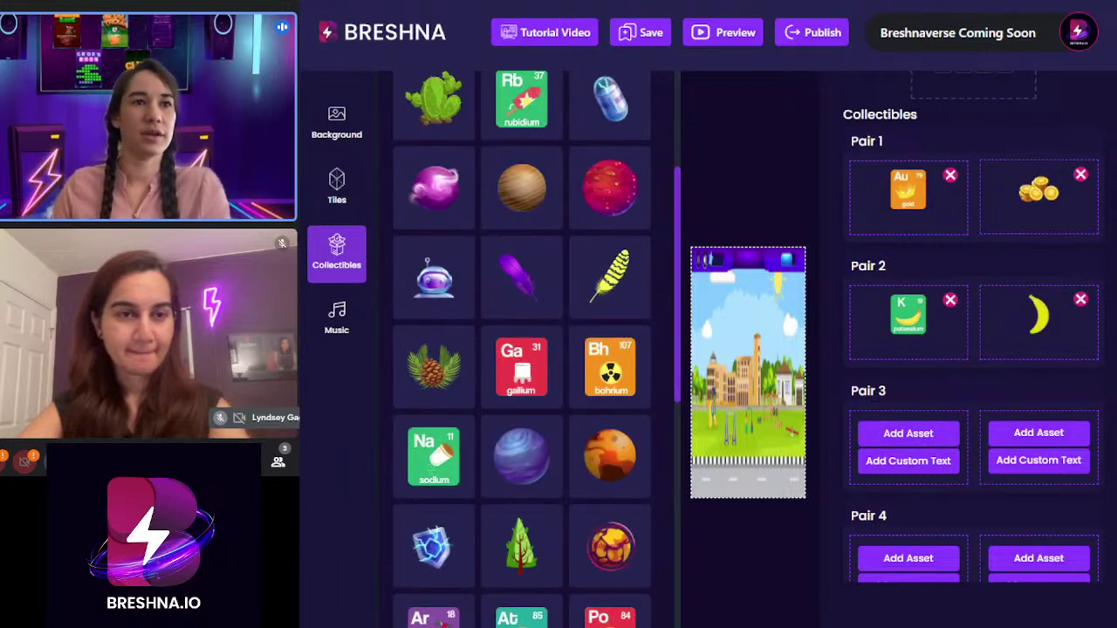
scroll(515, 147, down, 2)
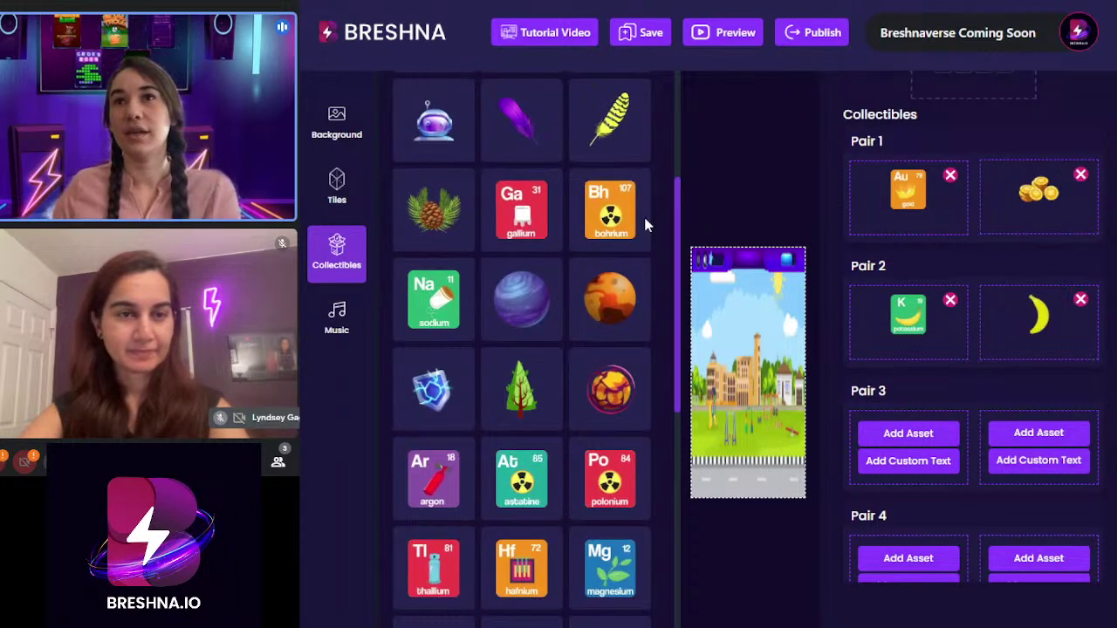
scroll(480, 291, down, 2)
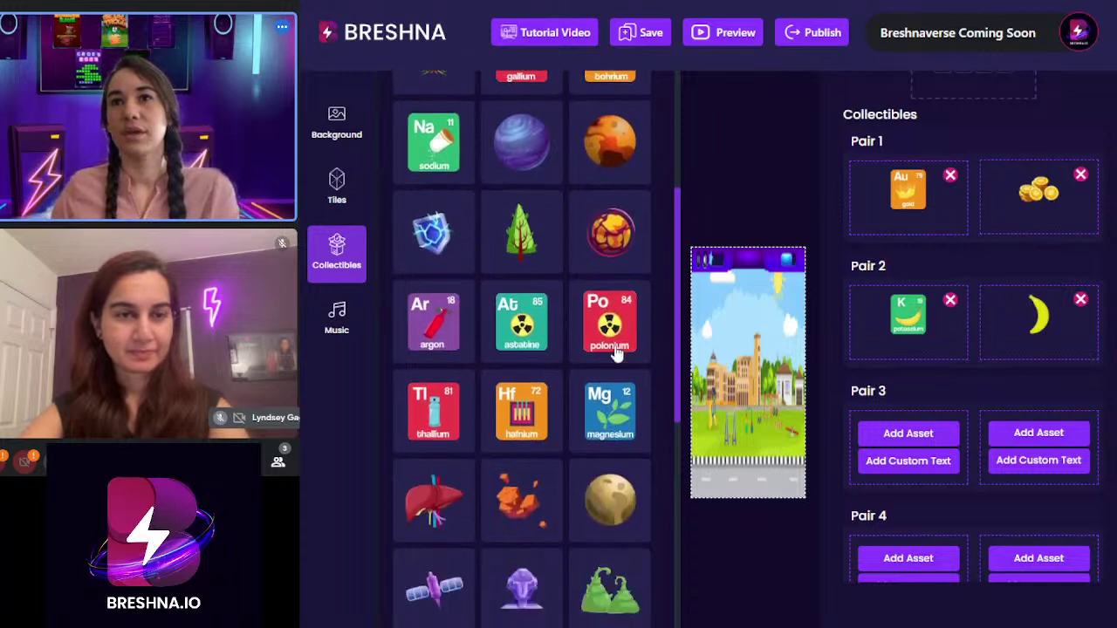
scroll(486, 367, down, 3)
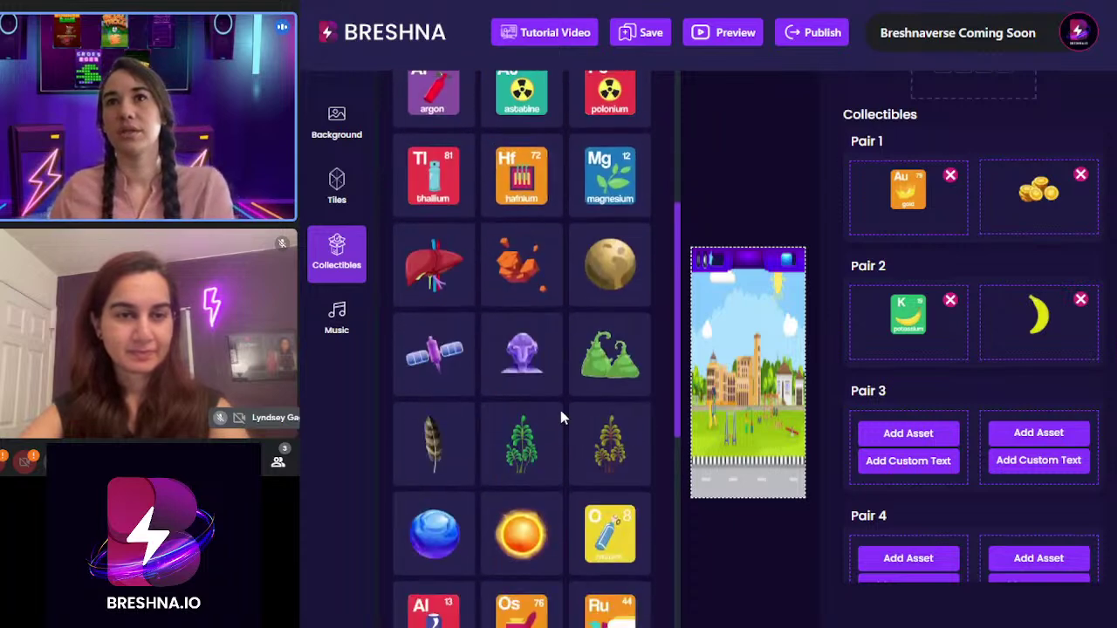
scroll(562, 415, down, 2)
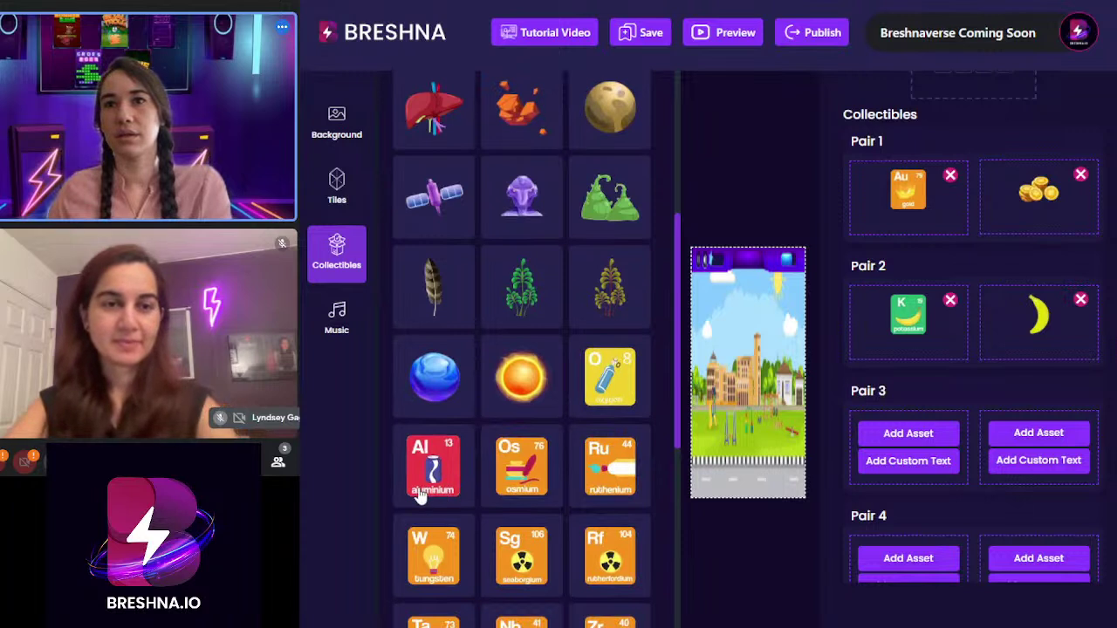
click(611, 377)
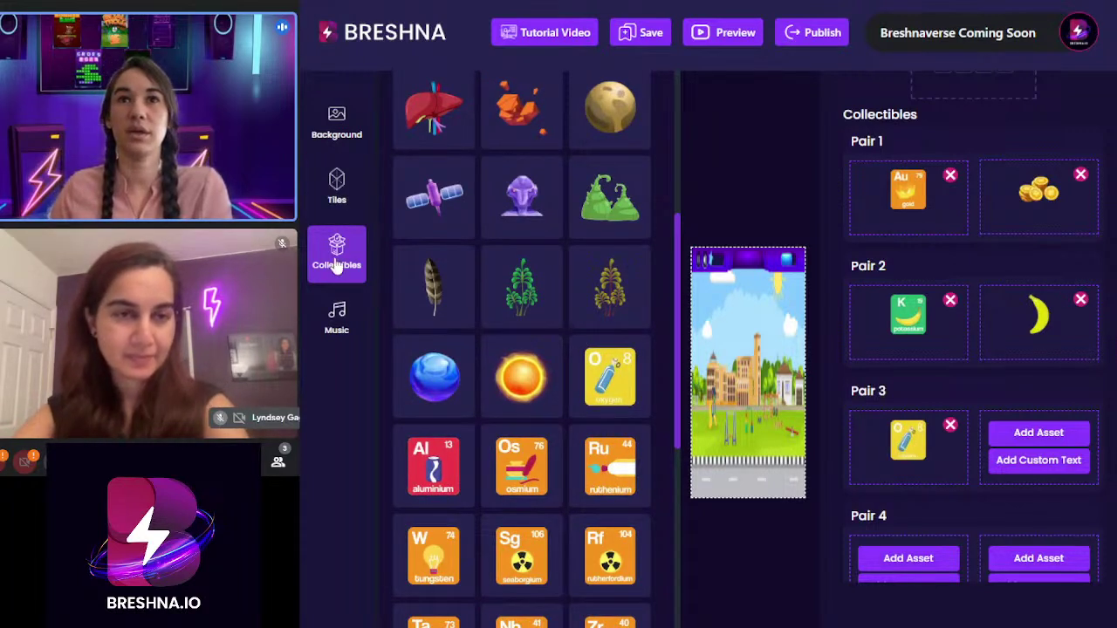
click(1043, 434)
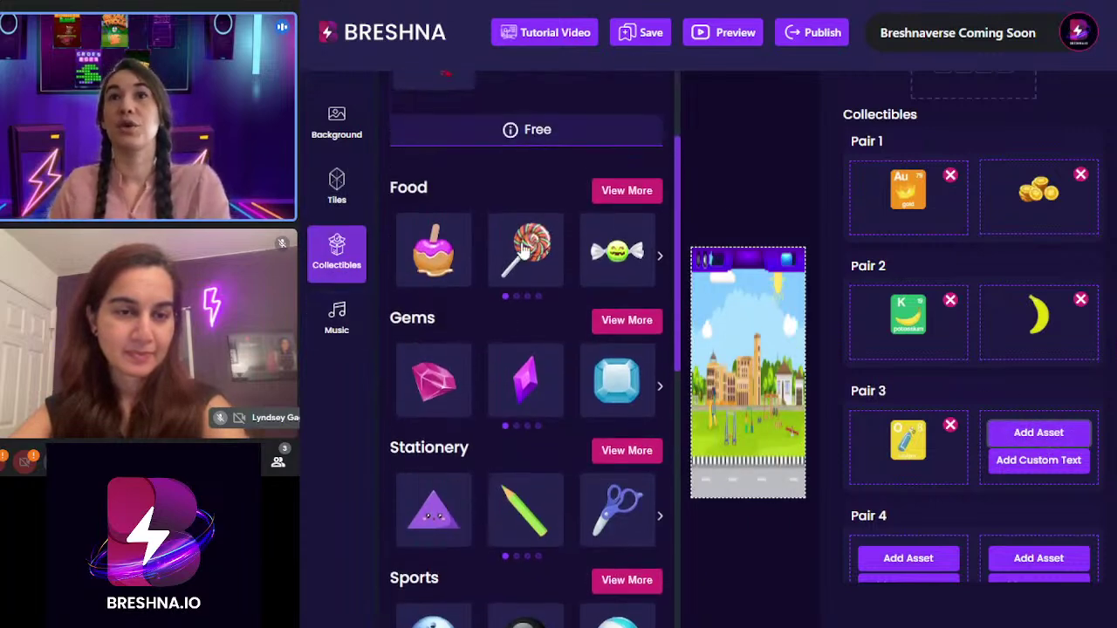
- Search the collectibles for 'cloud' and put the plain white cloud in Pair 3's second slot
scroll(521, 252, down, 4)
scroll(521, 252, down, 4)
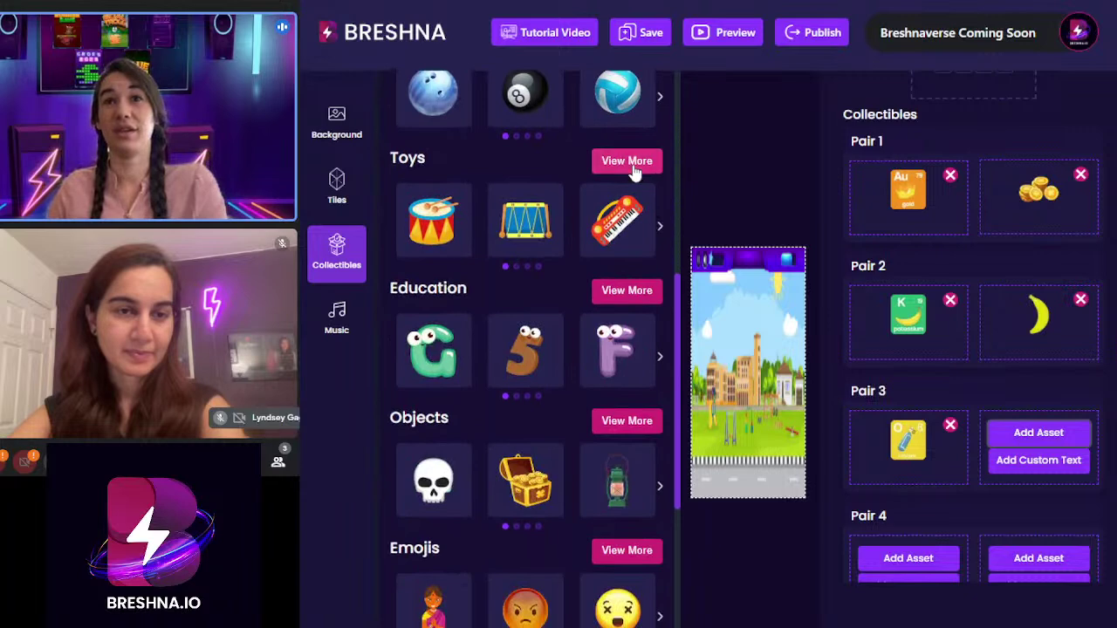
scroll(560, 212, down, 5)
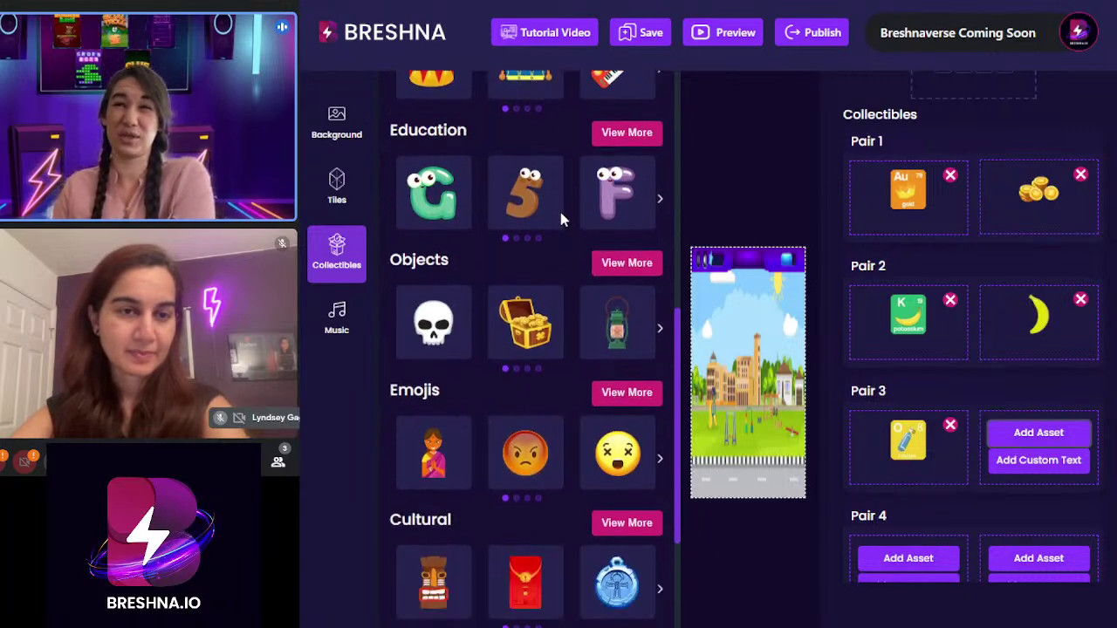
scroll(560, 221, down, 3)
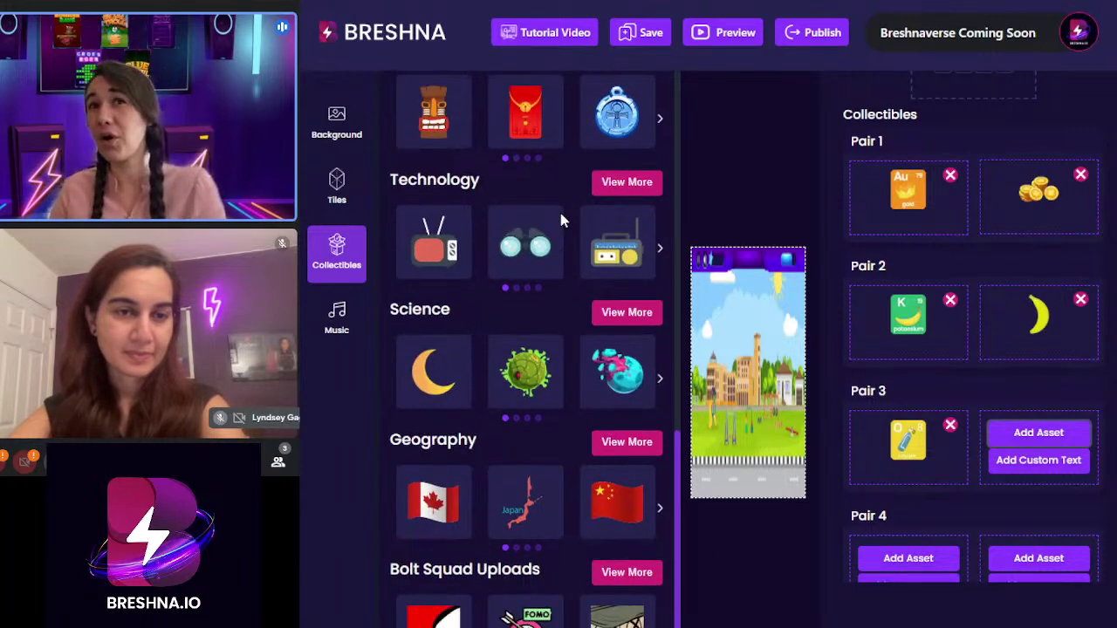
scroll(568, 202, up, 10)
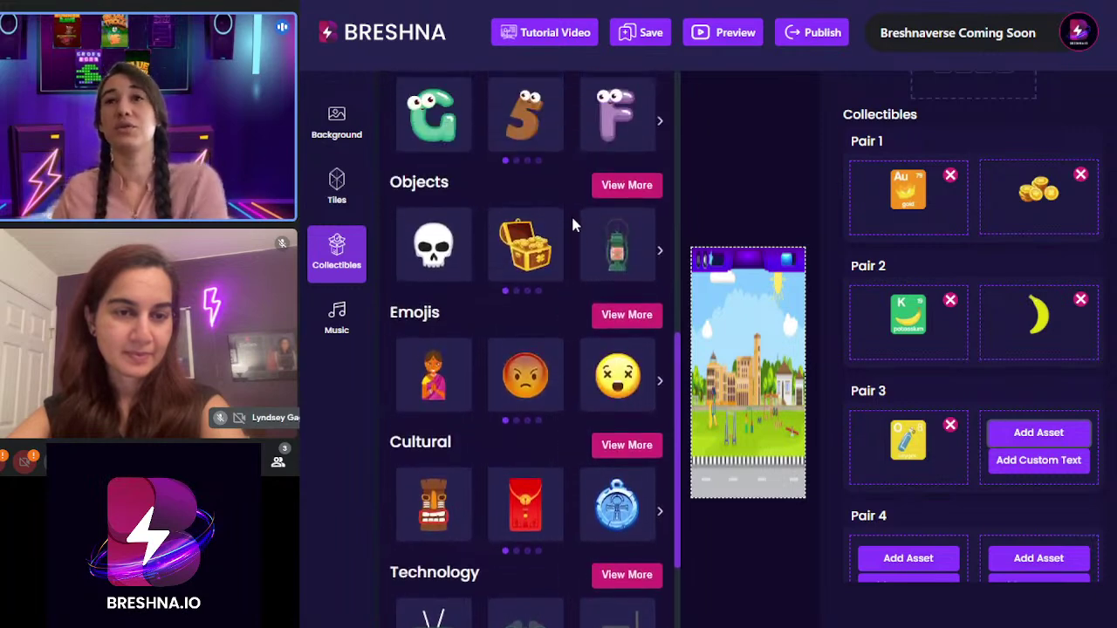
scroll(518, 209, up, 8)
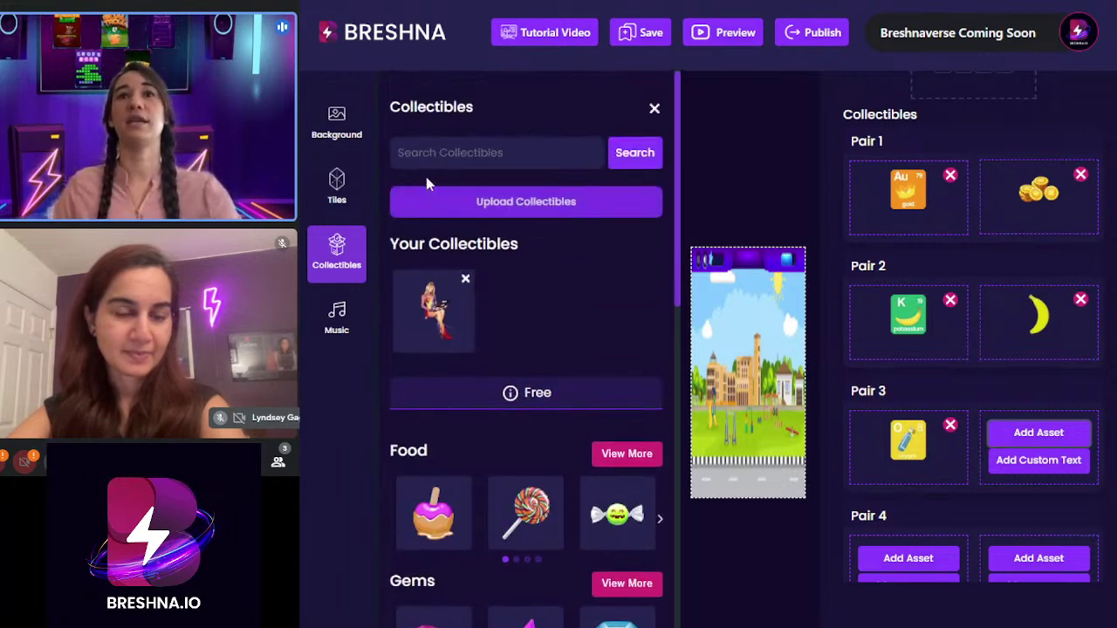
click(414, 153)
text(cloud)
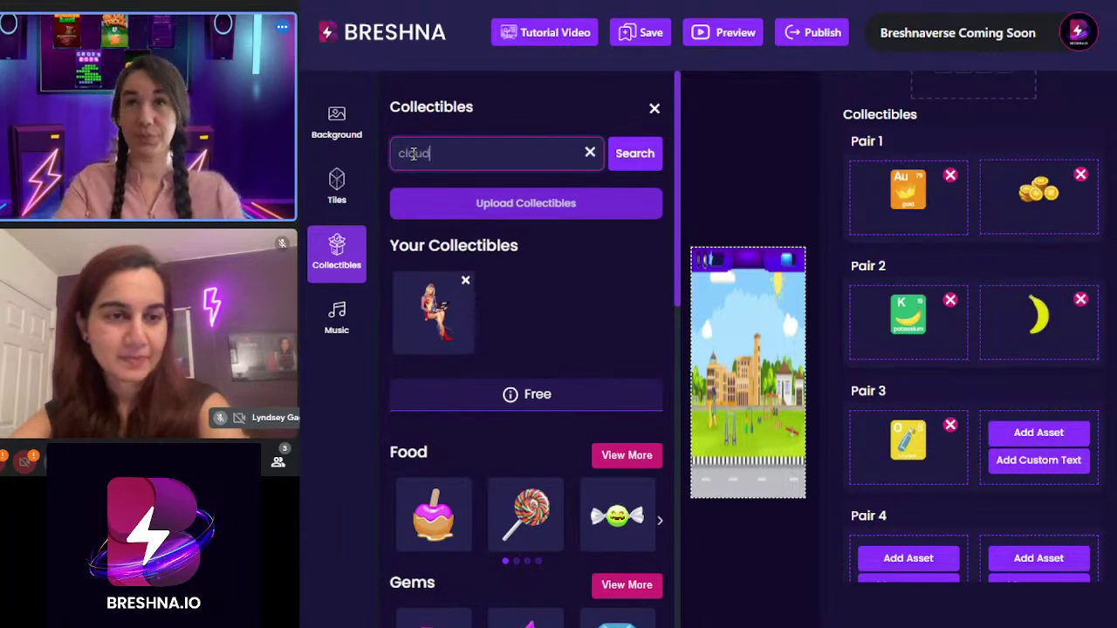
key(Return)
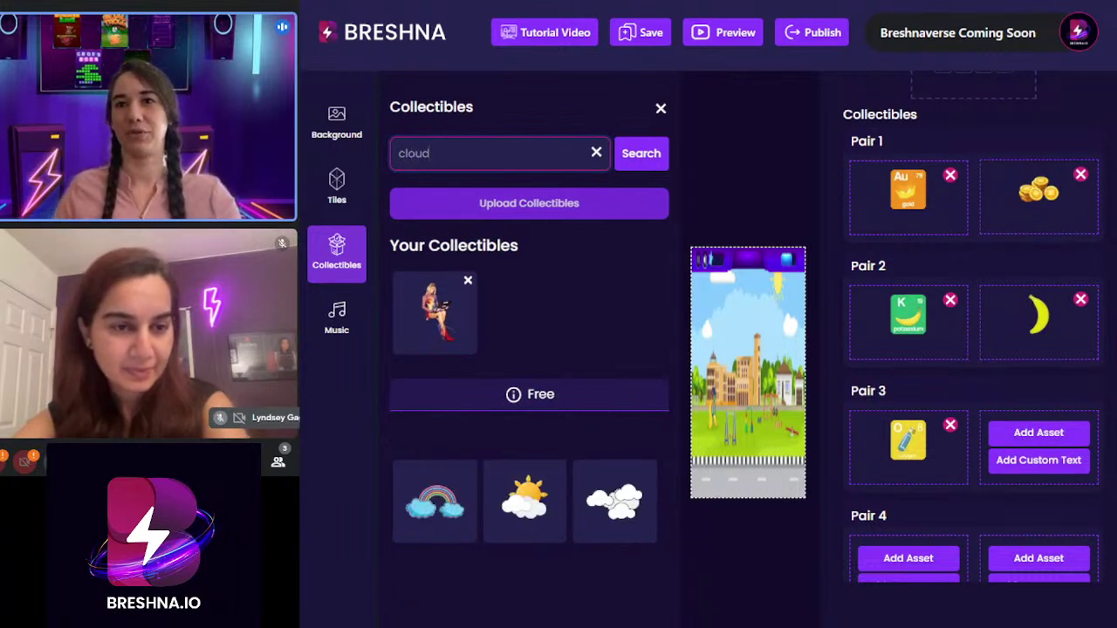
click(623, 518)
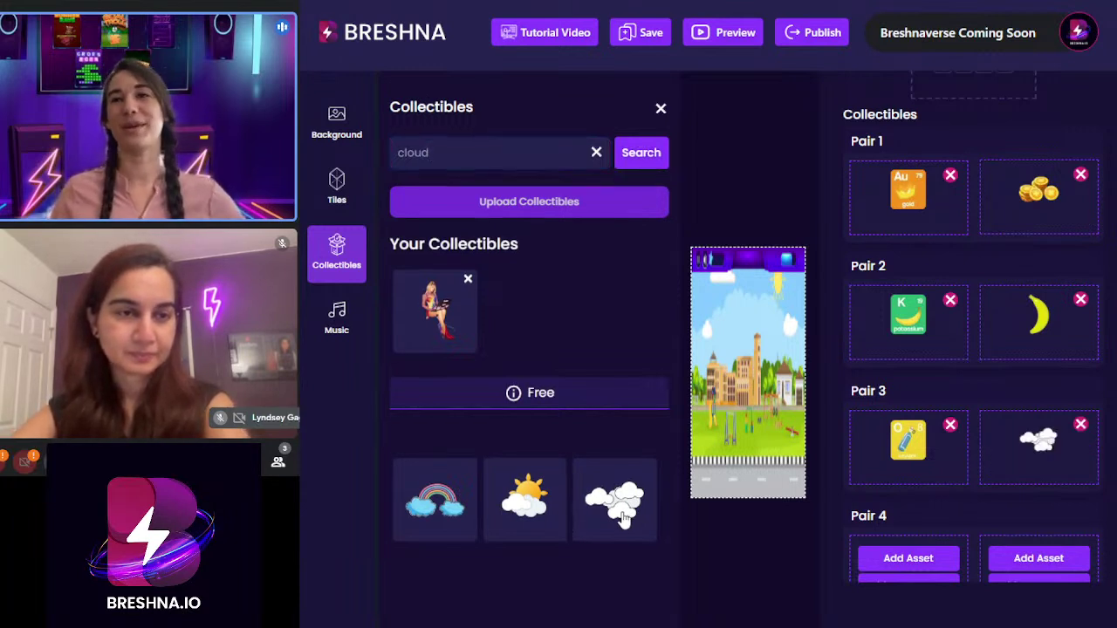
scroll(932, 366, down, 1)
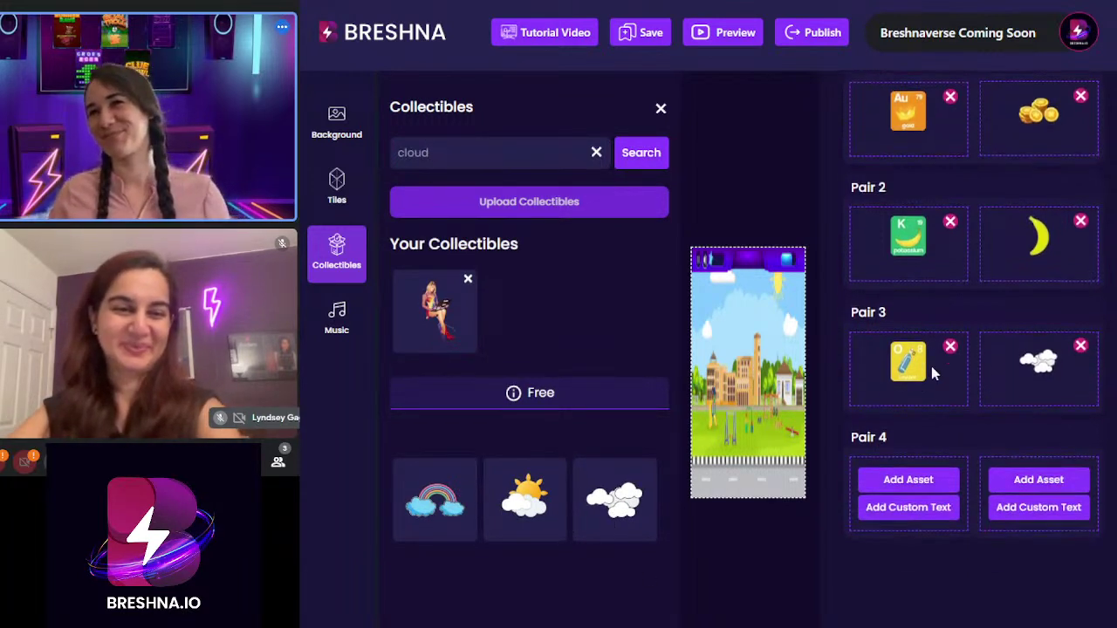
- Start Pair 4's first item and show all Science collectibles
click(927, 481)
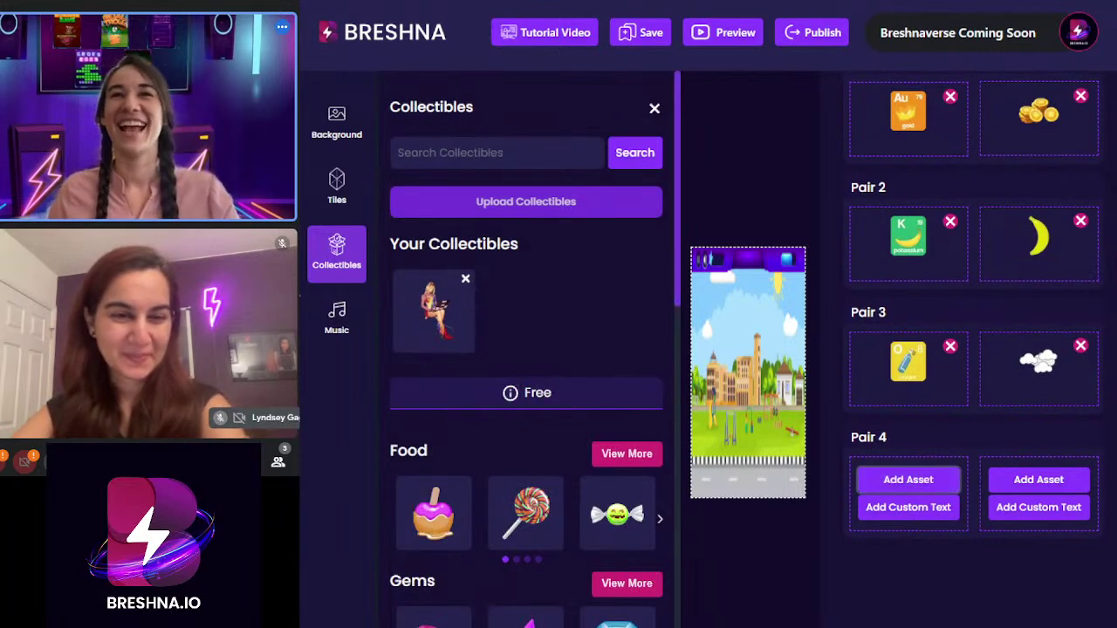
scroll(478, 217, down, 14)
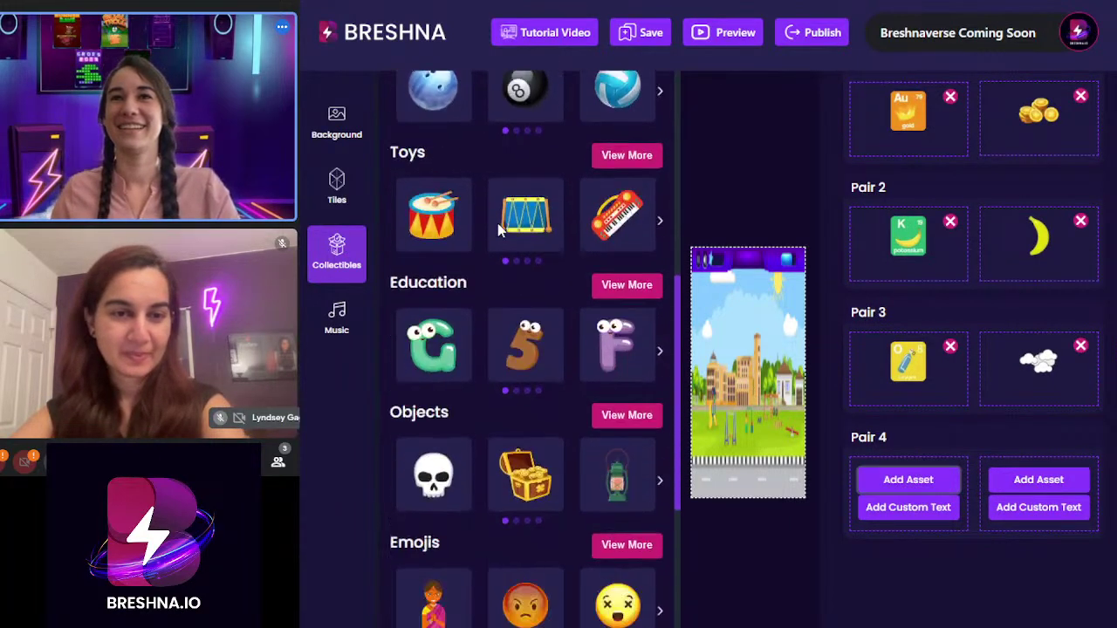
scroll(576, 179, down, 3)
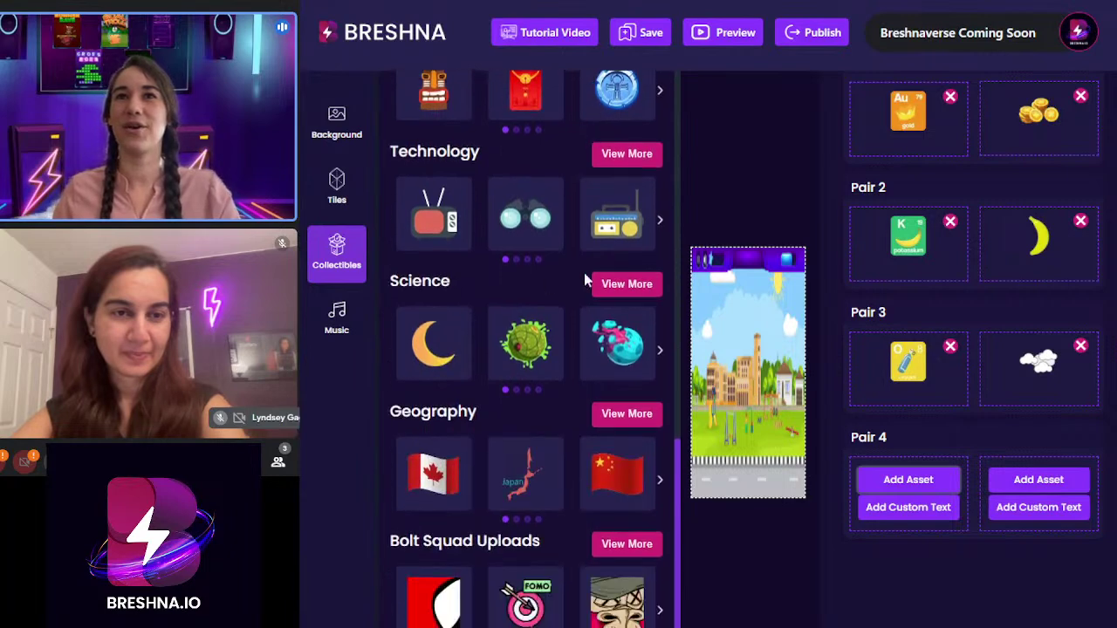
click(627, 281)
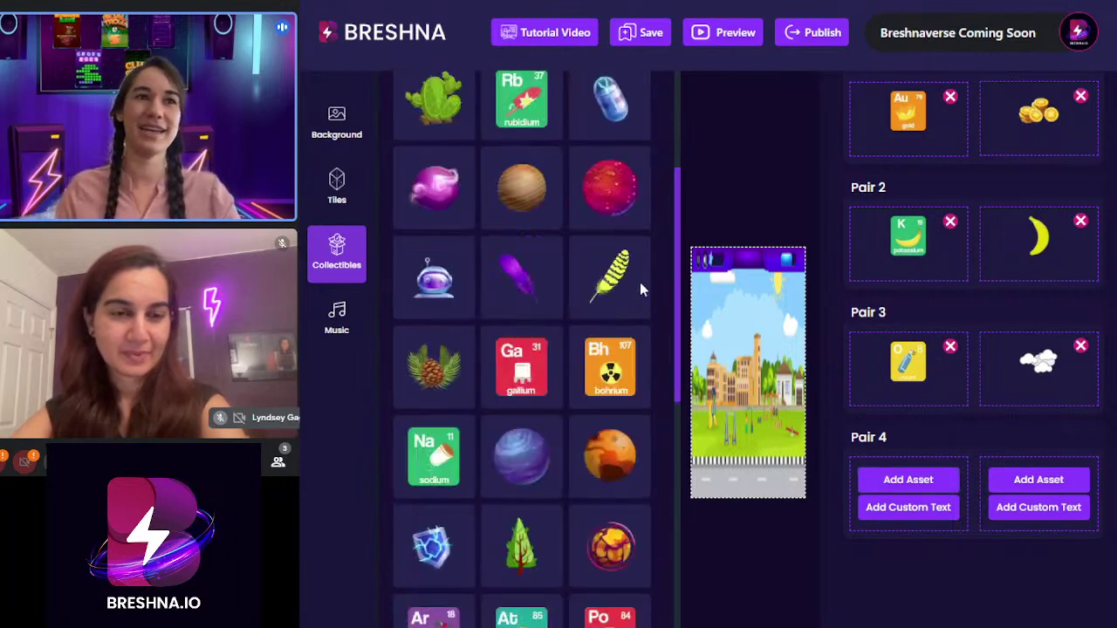
- Scroll the element cards to bring the platinum, vanadium and lithium row into view
scroll(518, 262, down, 5)
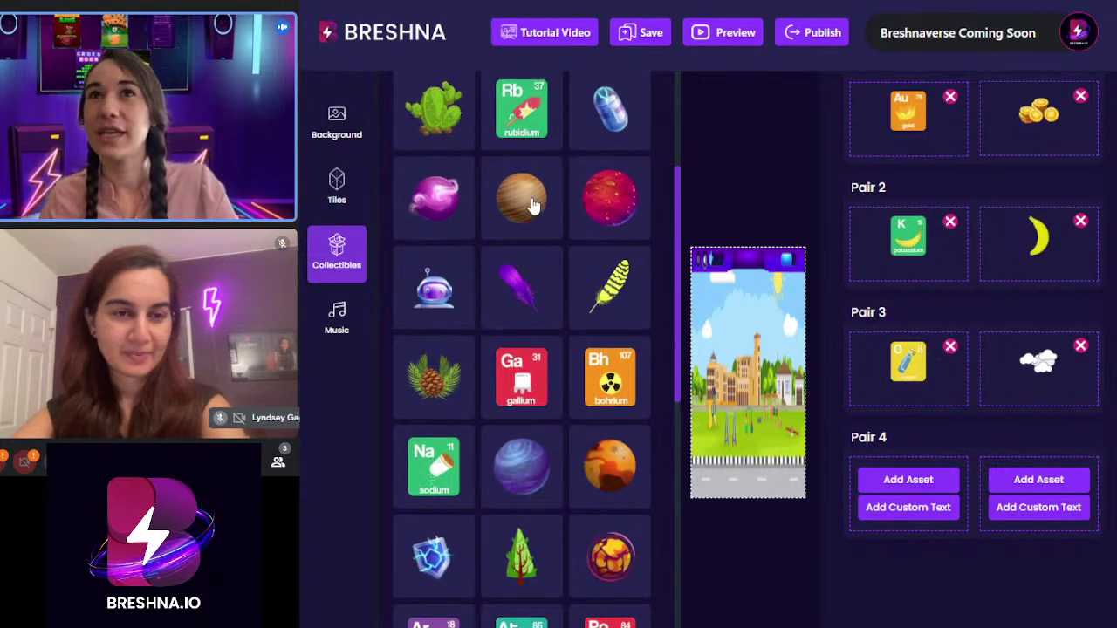
scroll(504, 293, down, 4)
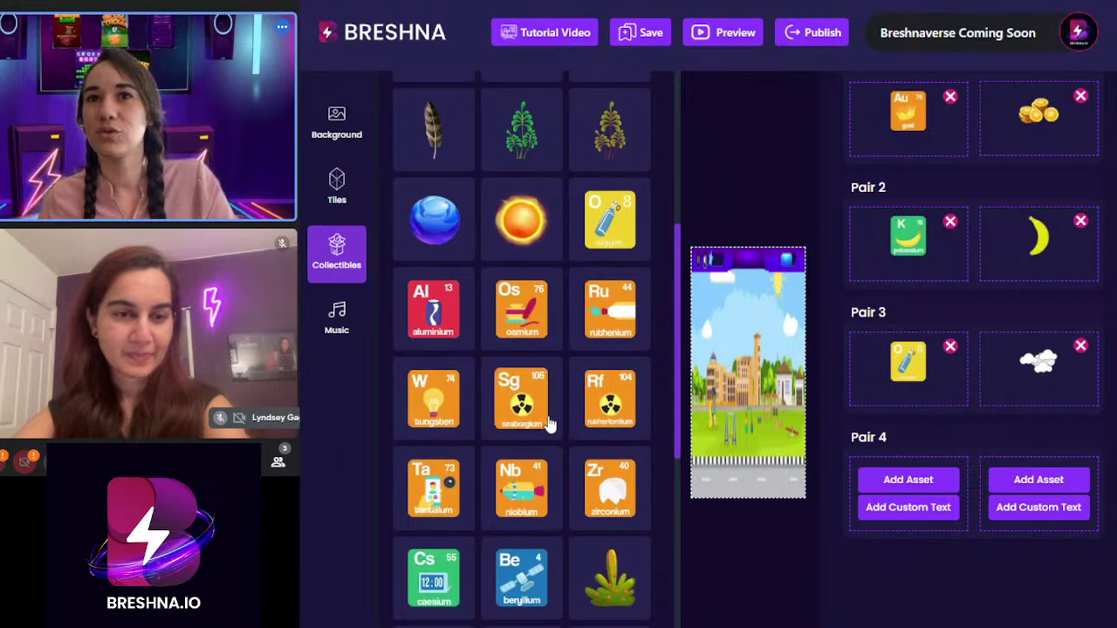
scroll(431, 510, down, 2)
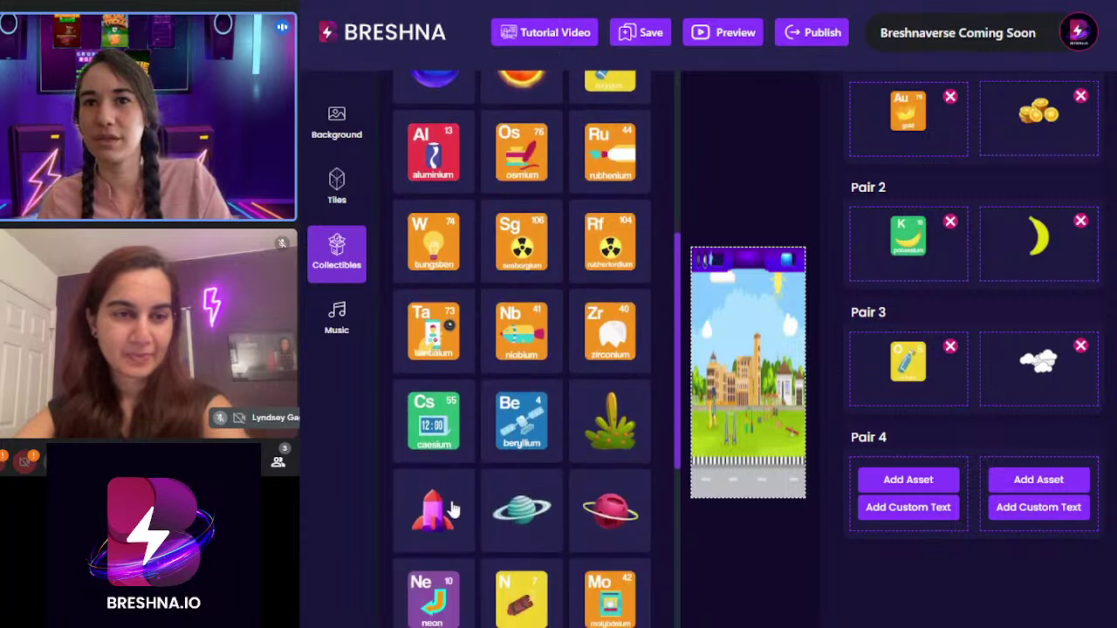
scroll(505, 458, down, 3)
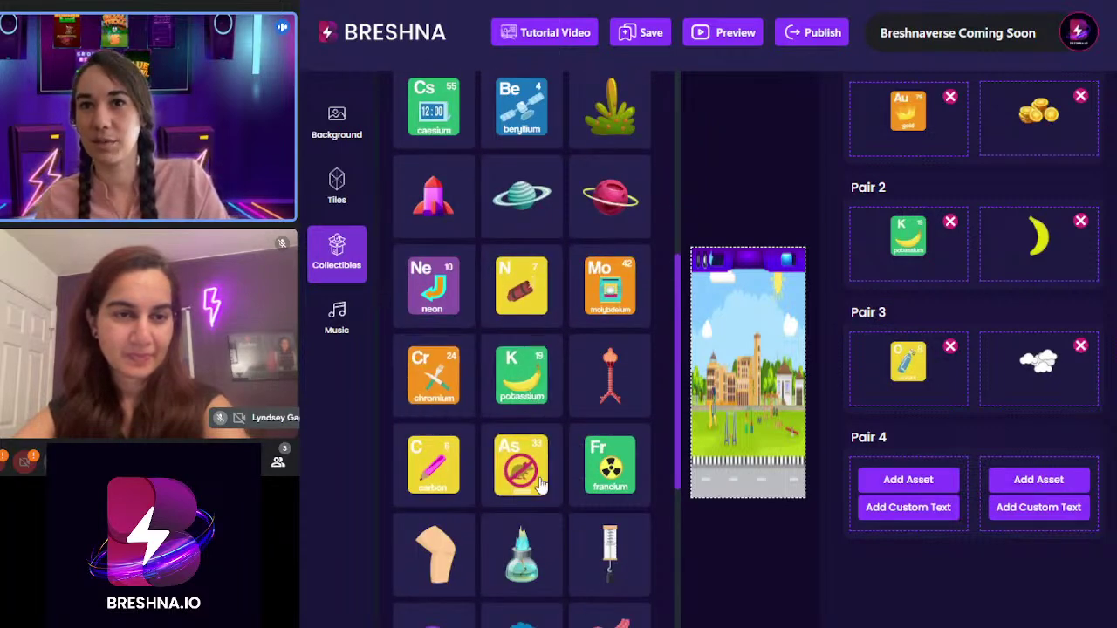
scroll(446, 454, down, 4)
scroll(445, 456, down, 3)
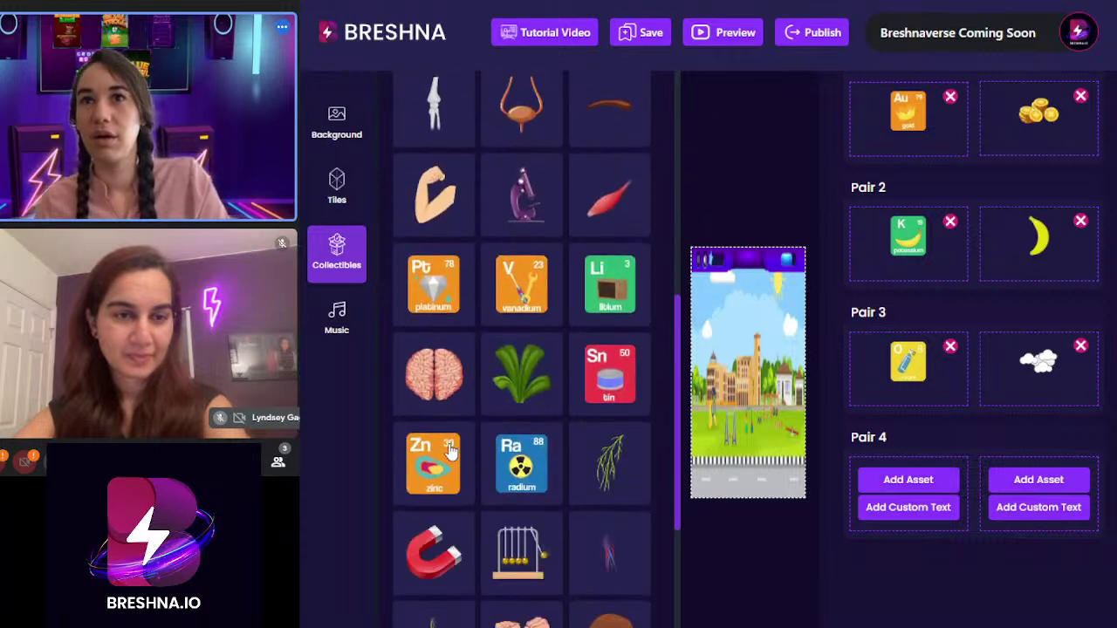
scroll(444, 449, down, 3)
scroll(465, 444, down, 3)
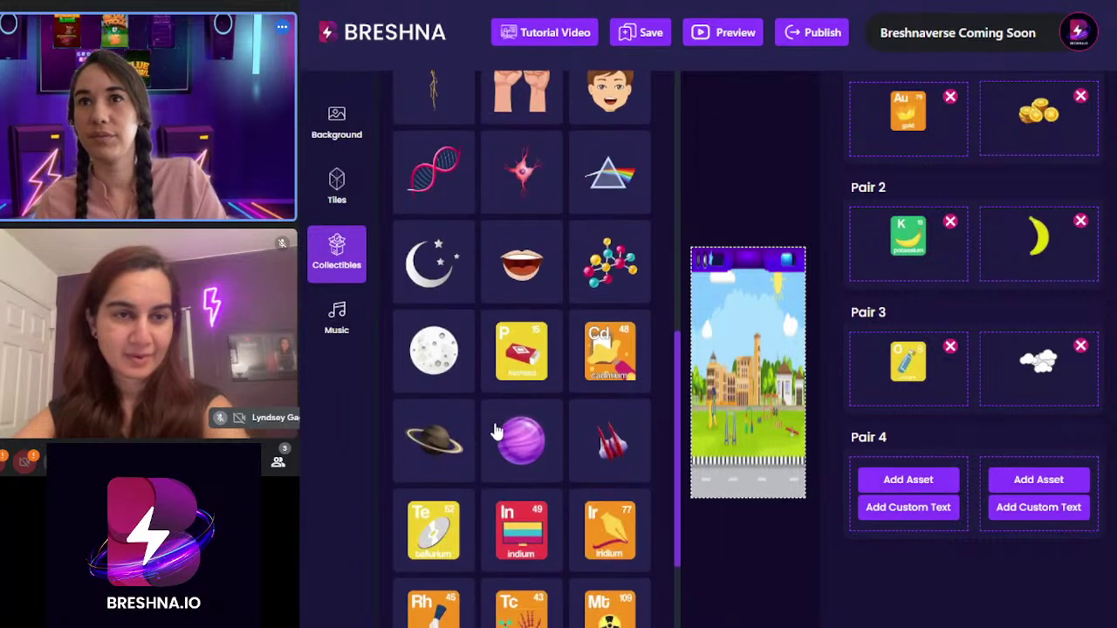
scroll(494, 429, down, 3)
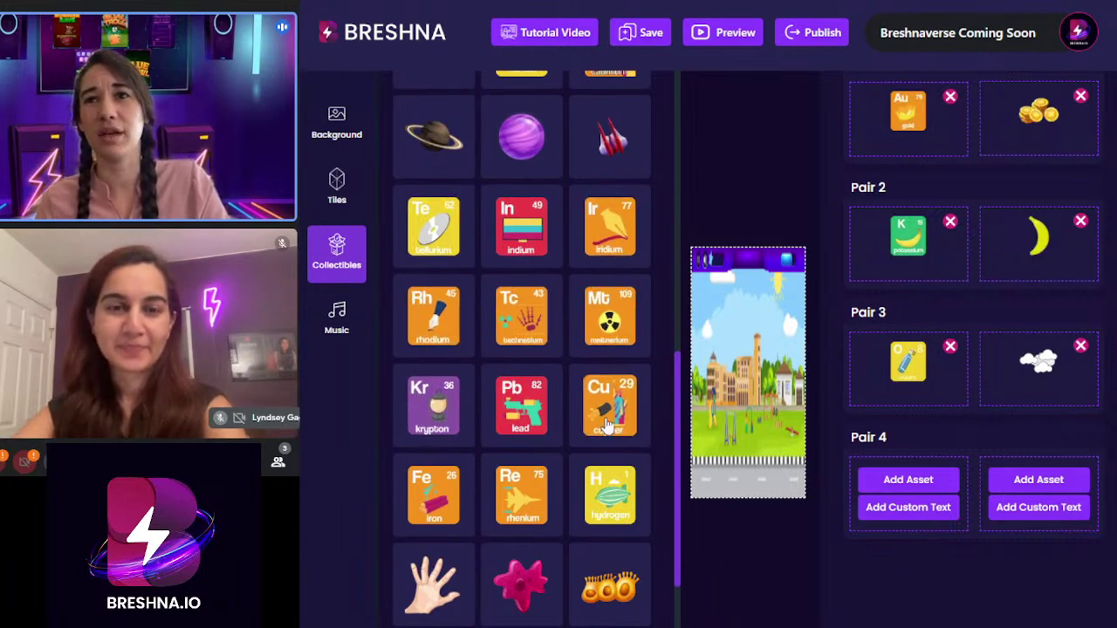
scroll(484, 502, down, 8)
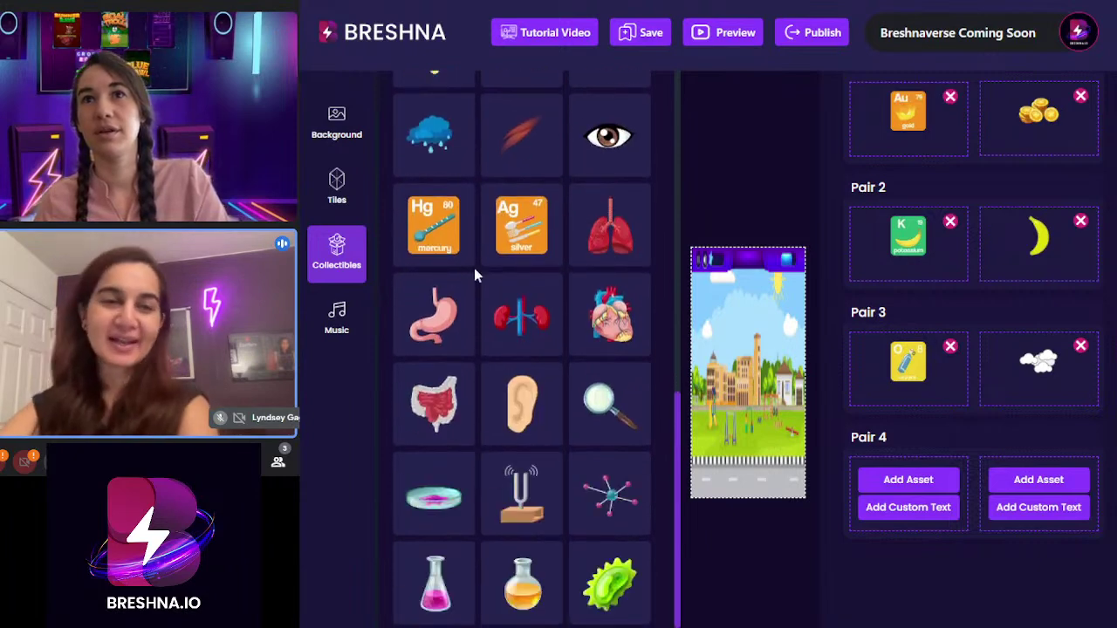
scroll(545, 240, down, 2)
scroll(546, 240, down, 6)
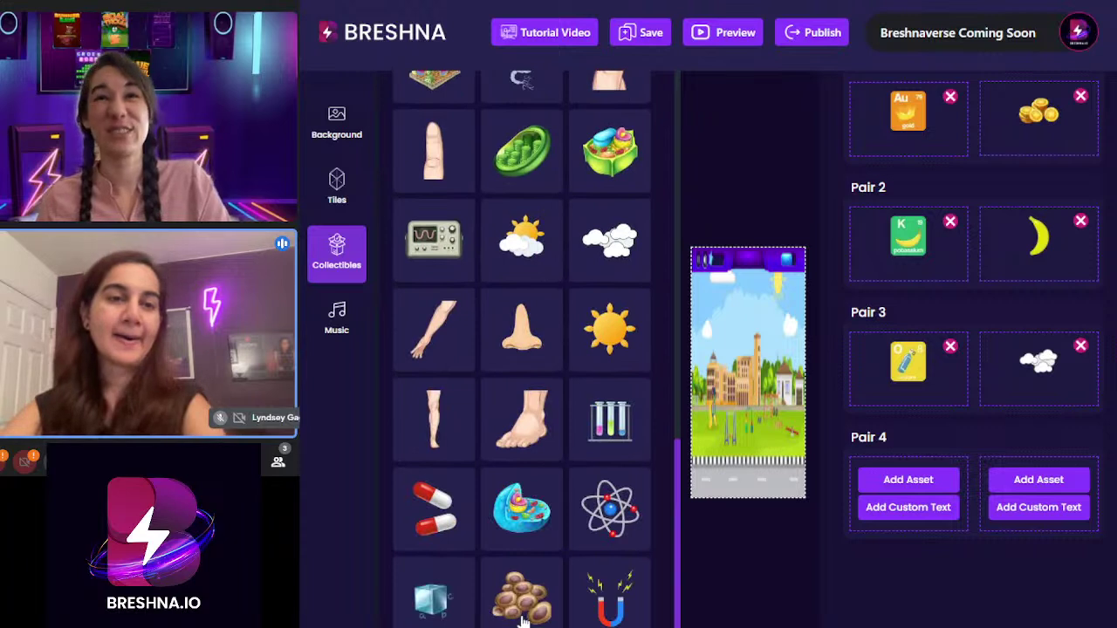
scroll(521, 611, up, 10)
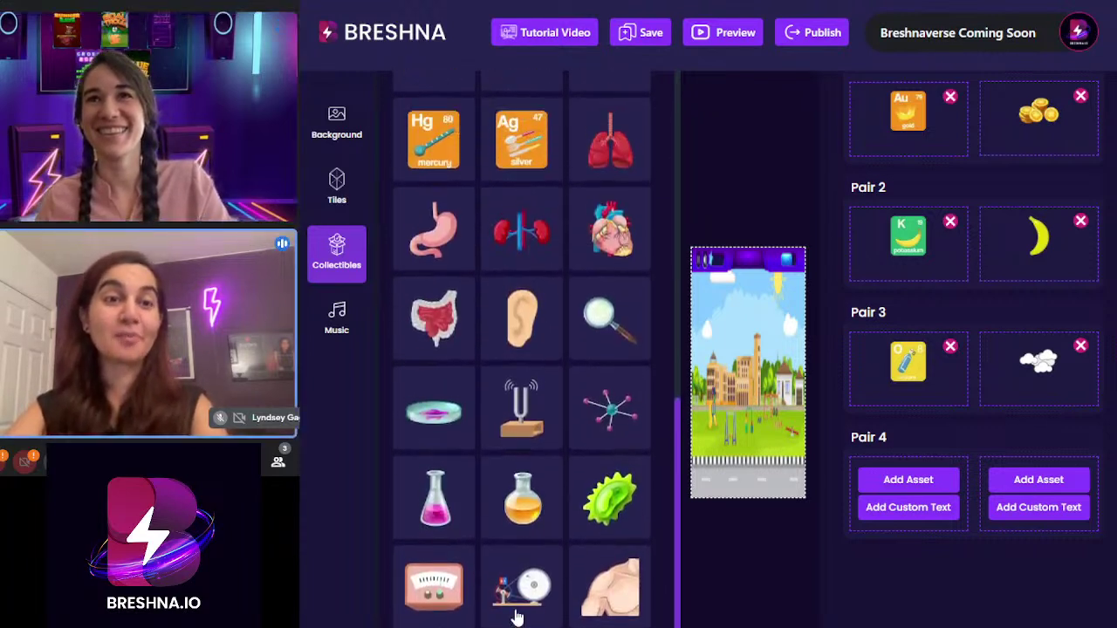
scroll(513, 581, up, 2)
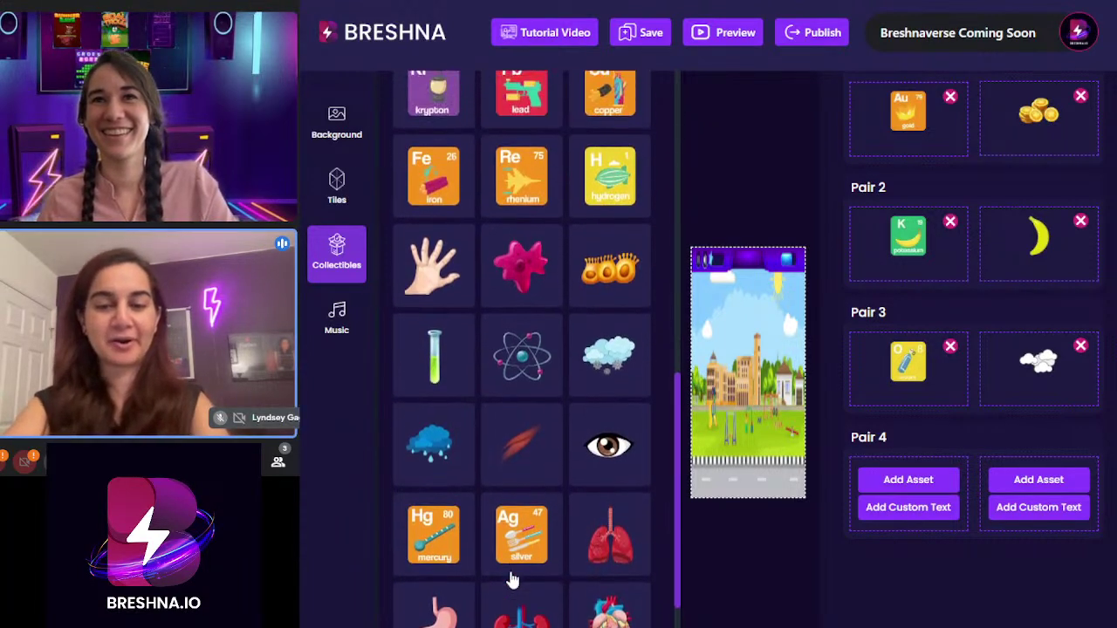
scroll(514, 580, up, 3)
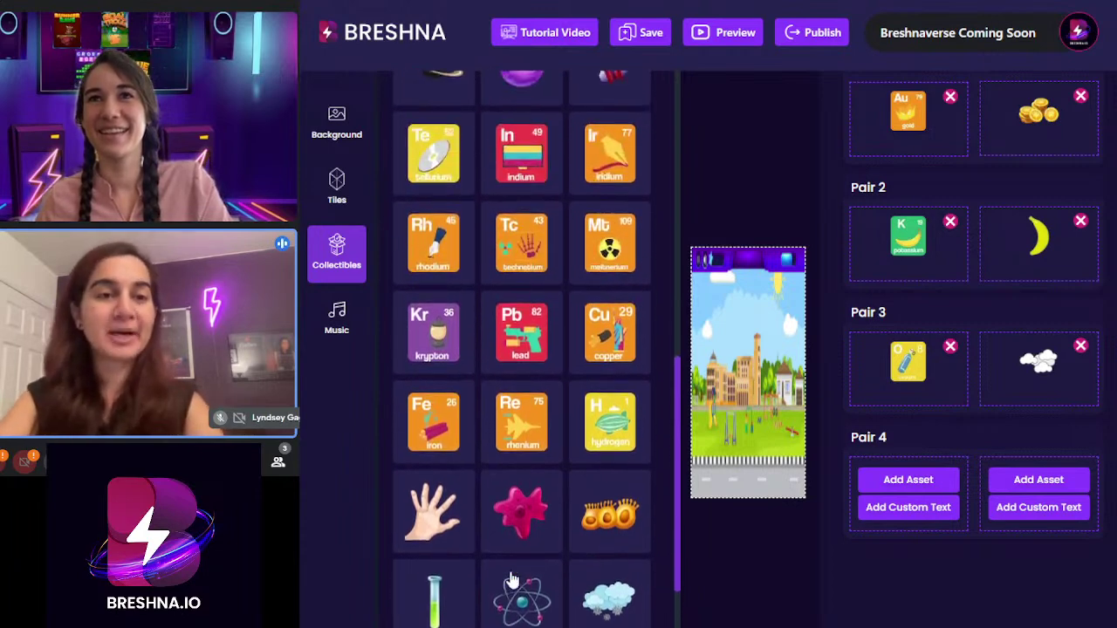
scroll(513, 580, up, 2)
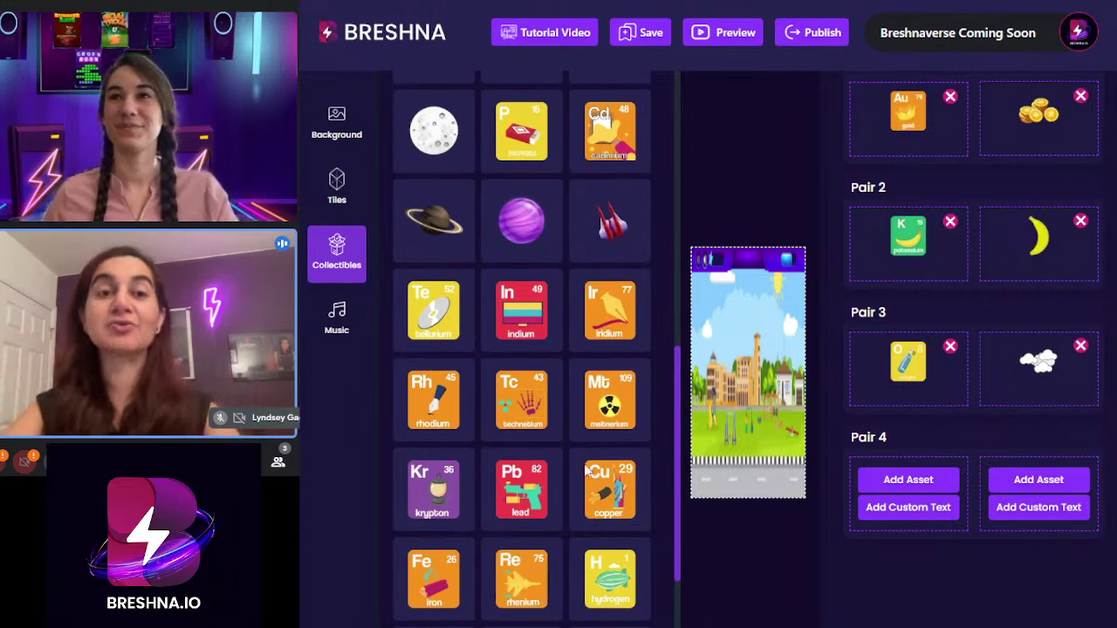
scroll(567, 367, up, 3)
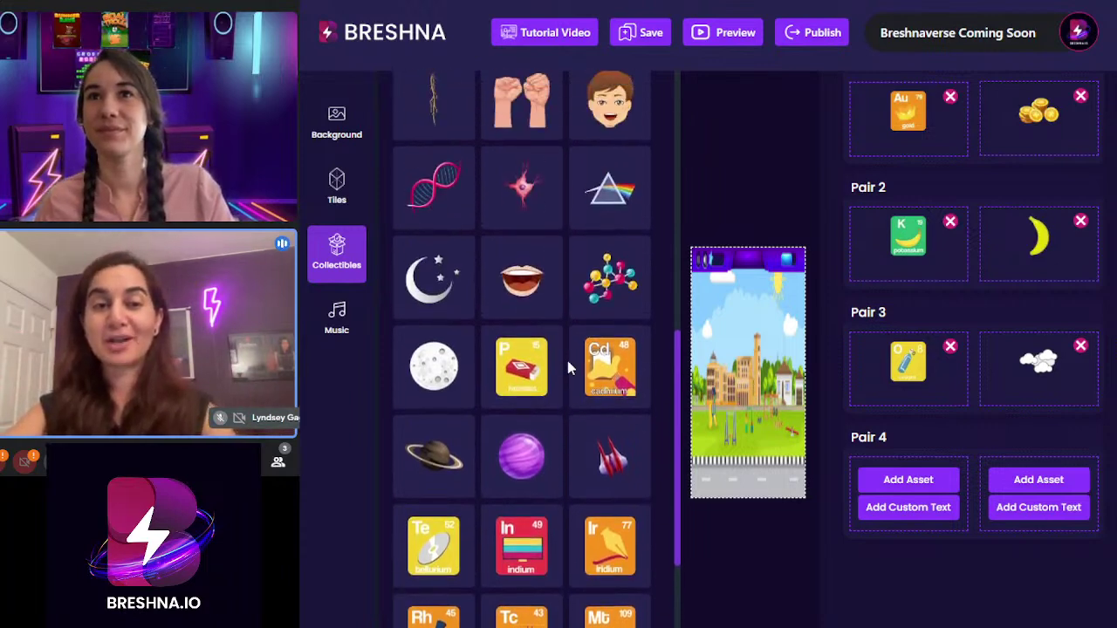
scroll(568, 368, up, 5)
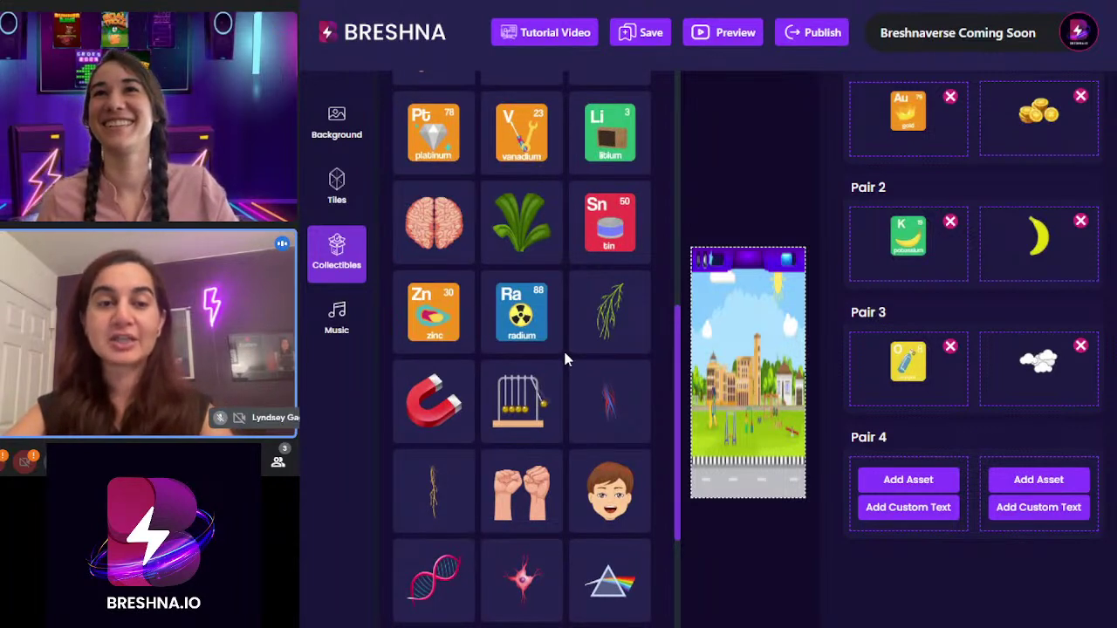
scroll(565, 358, up, 2)
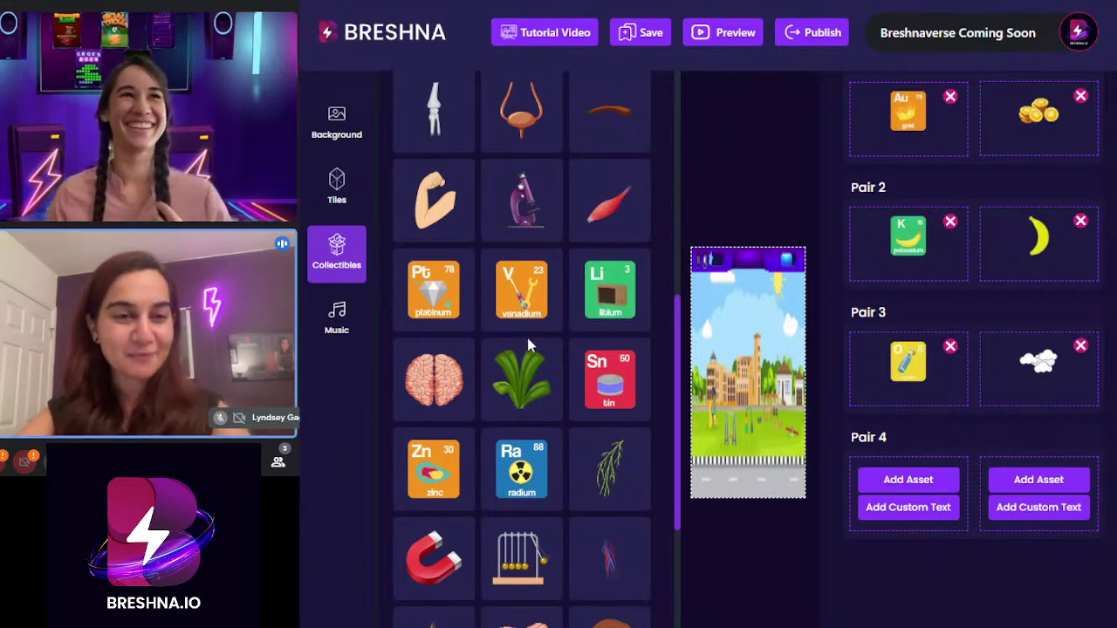
- Match the lithium (Li) card with the smartphone from Technology collectibles in Pair 4
click(602, 316)
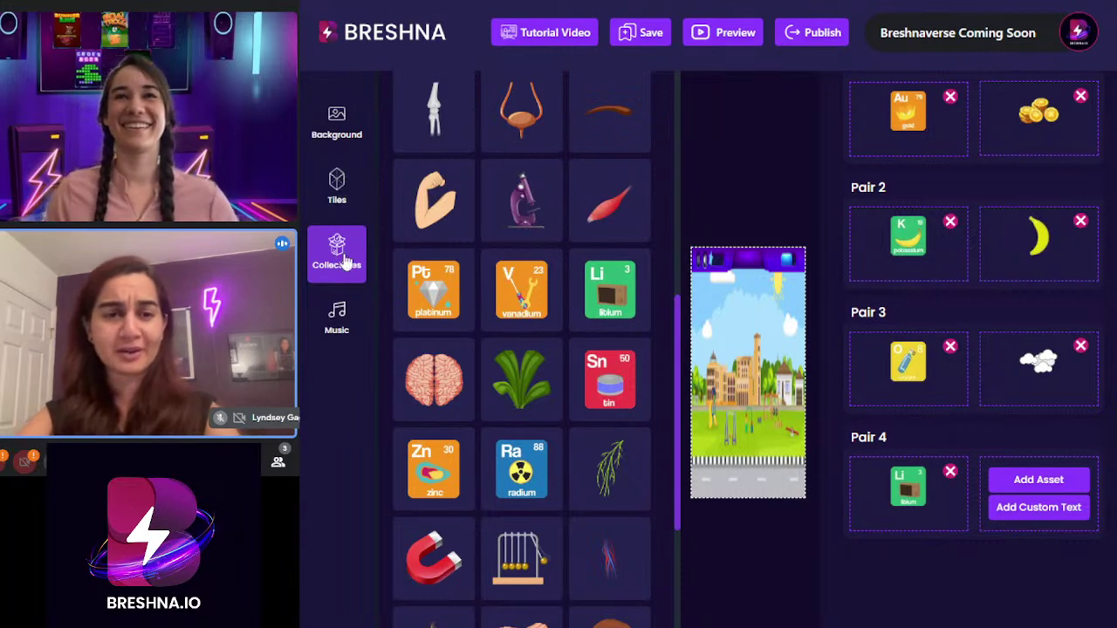
click(1013, 484)
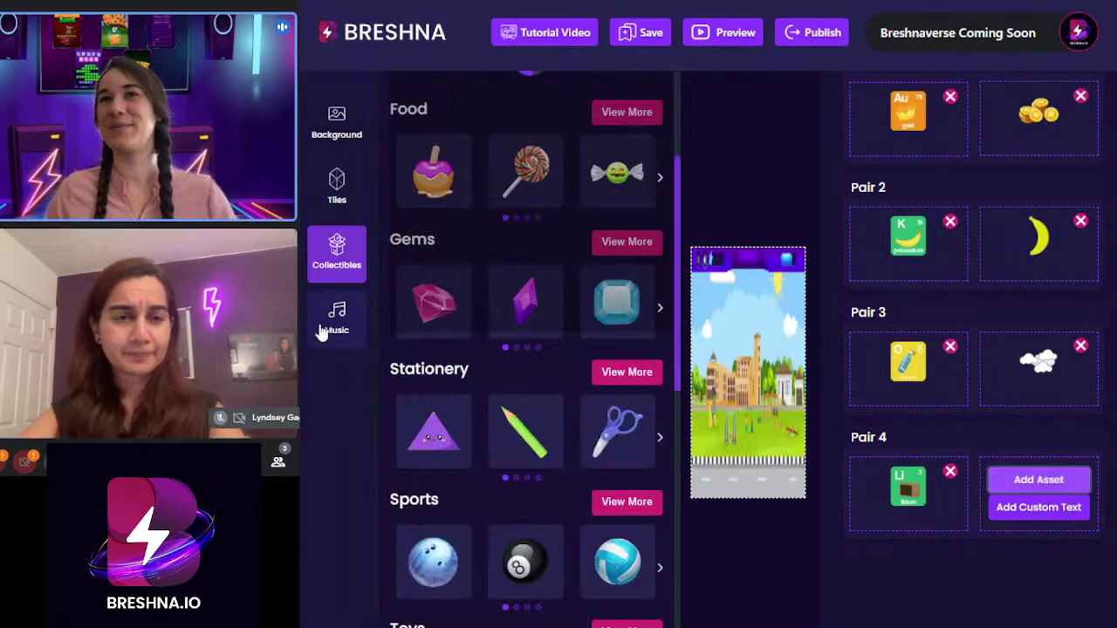
scroll(558, 332, down, 10)
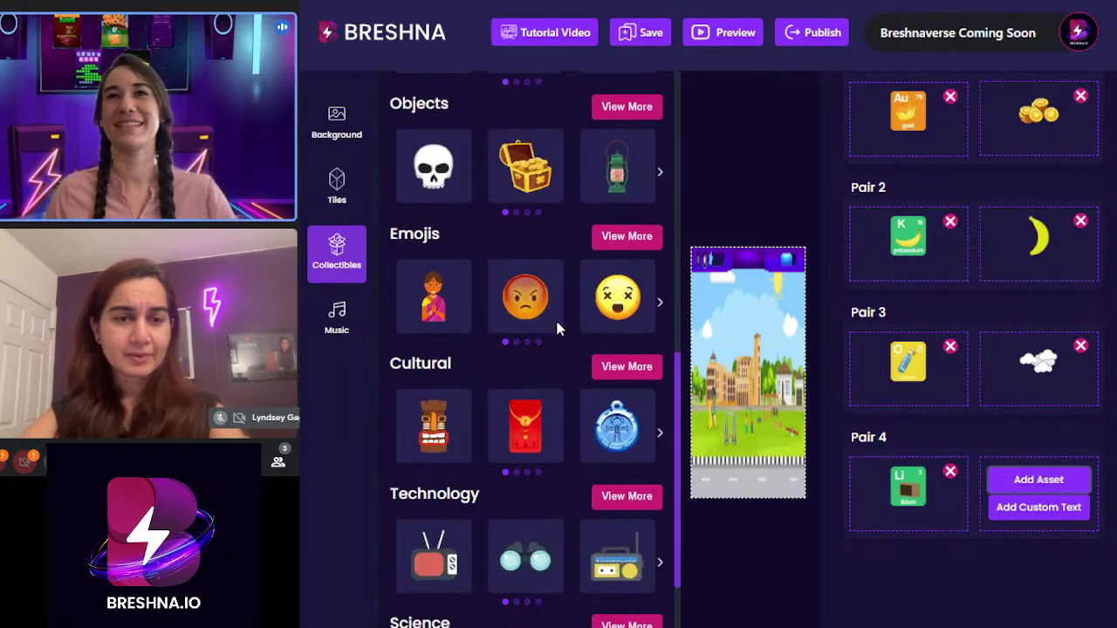
scroll(557, 325, down, 3)
scroll(559, 324, up, 3)
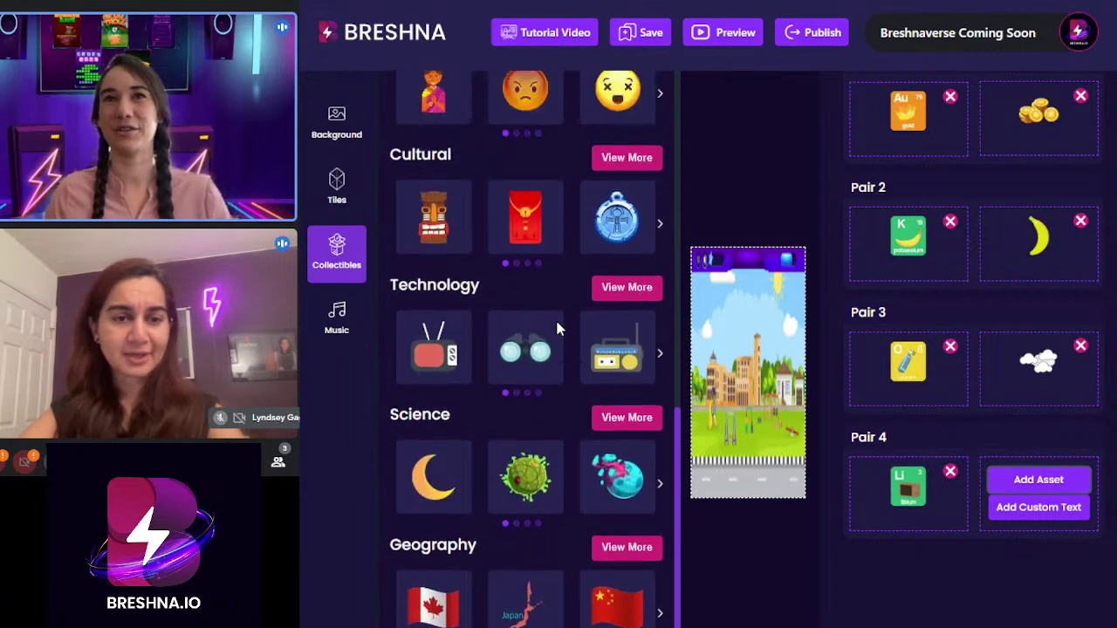
click(627, 390)
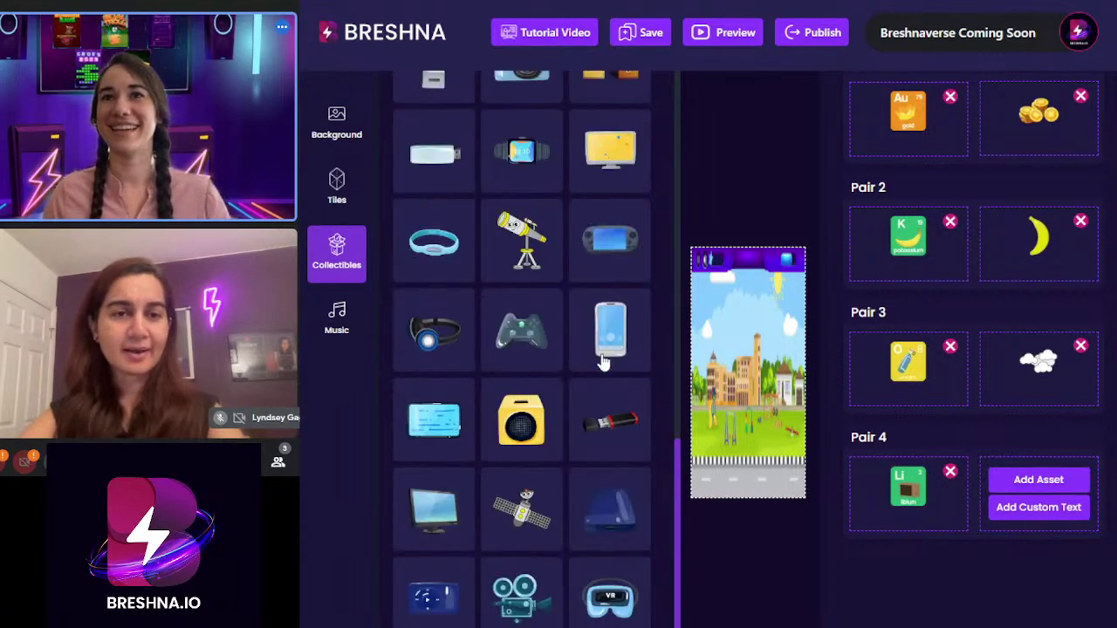
scroll(565, 513, up, 3)
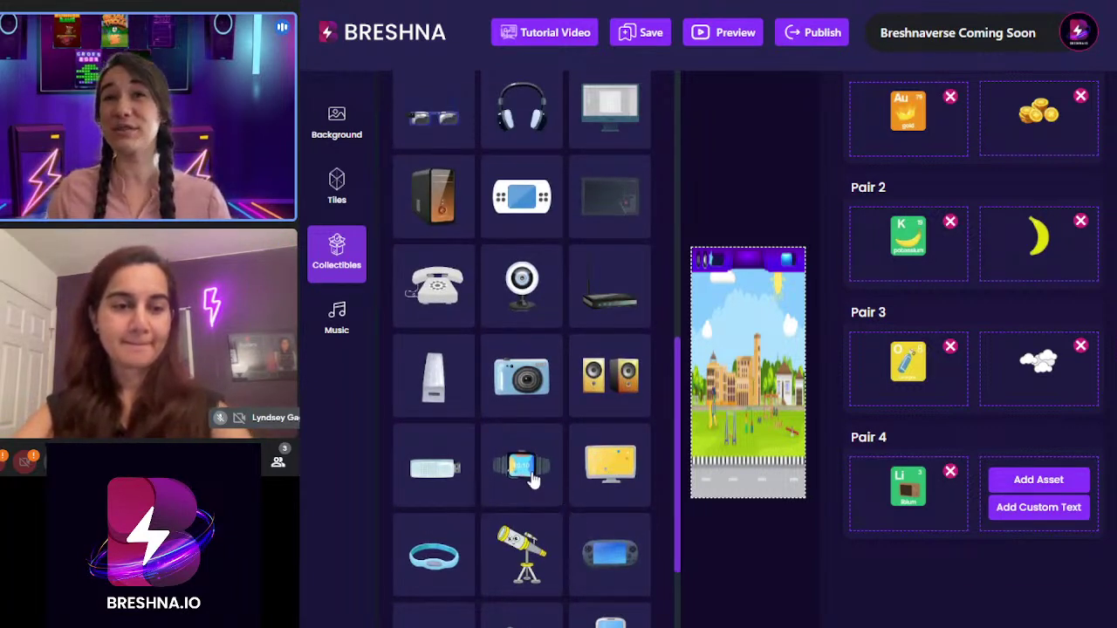
scroll(530, 478, down, 2)
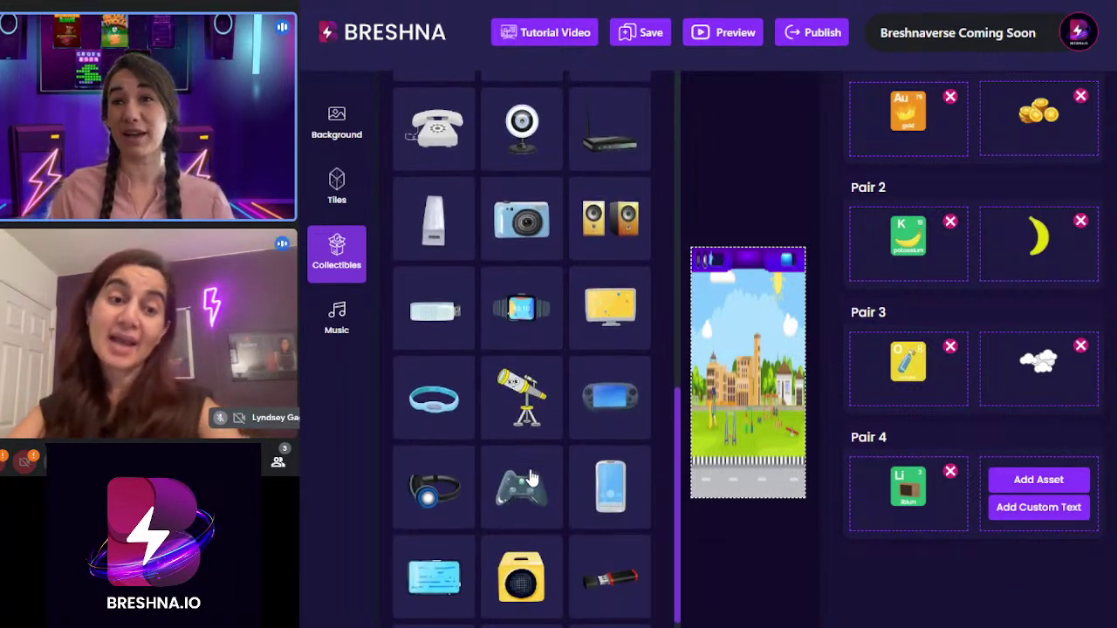
click(615, 497)
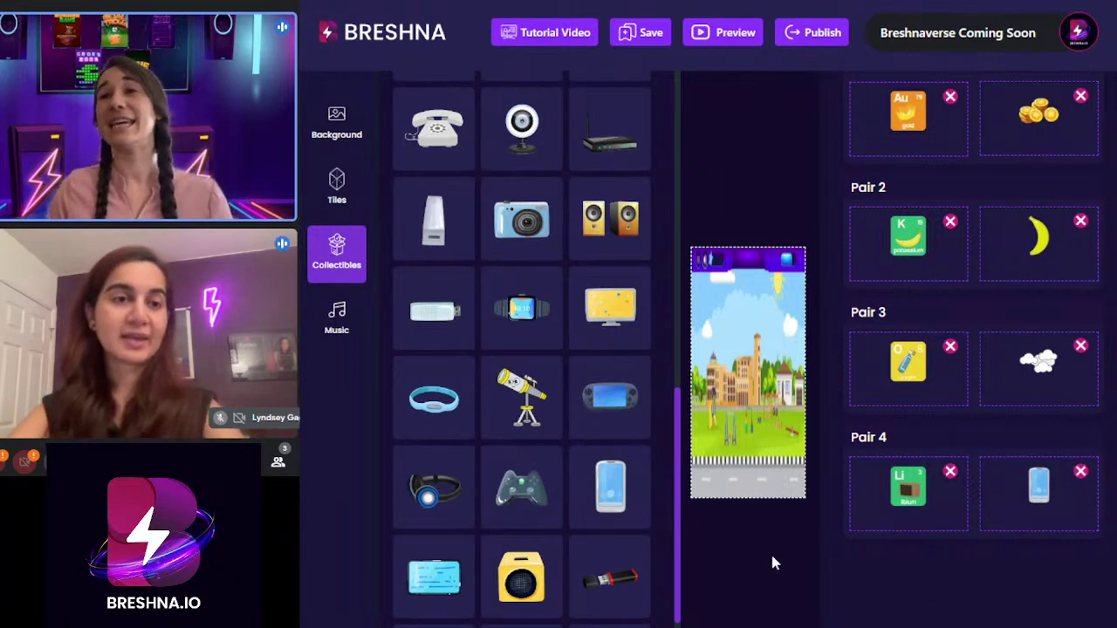
- Close the collectibles library and review the gold–coins, potassium–banana and oxygen–cloud pairs
click(760, 594)
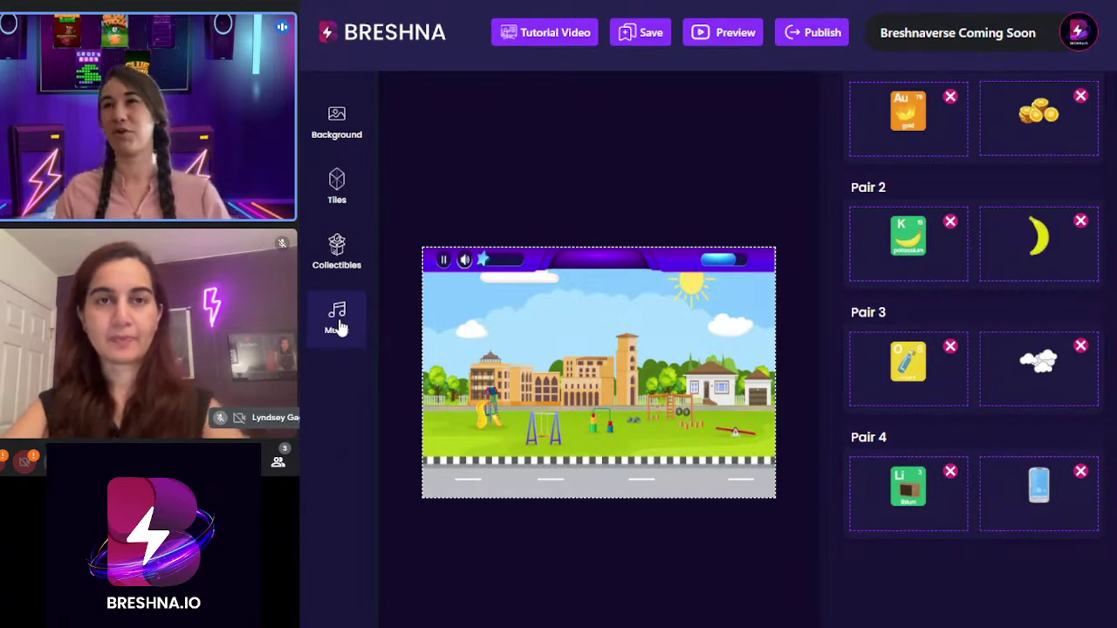
scroll(962, 535, up, 2)
scroll(962, 544, down, 1)
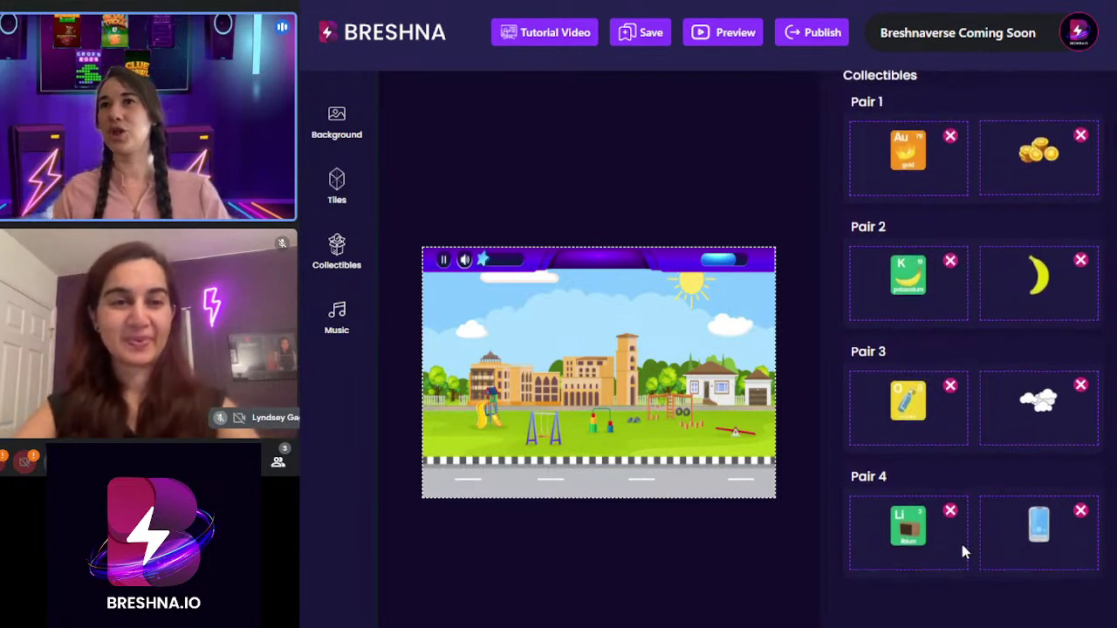
scroll(962, 545, down, 1)
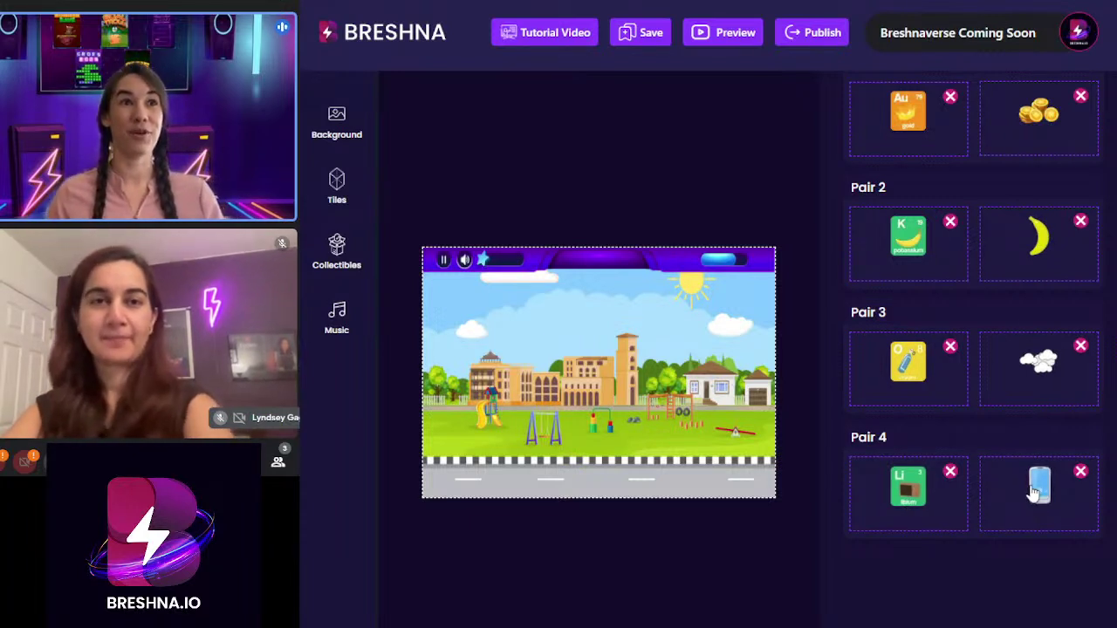
click(1011, 439)
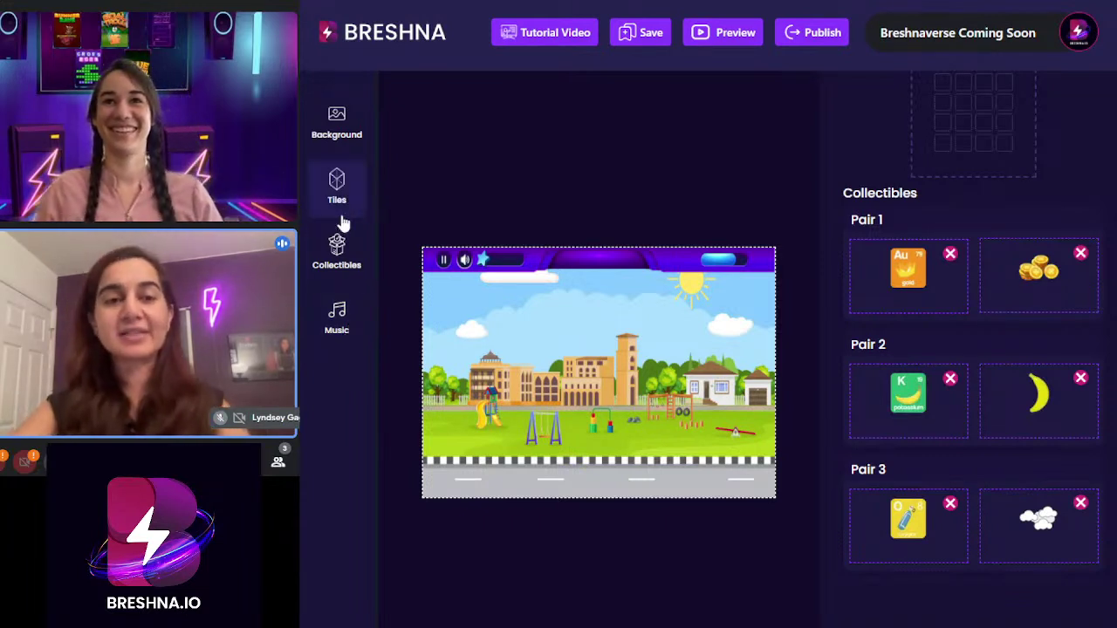
- Reopen the collectibles library and browse all Bolt Squad uploaded images
click(337, 251)
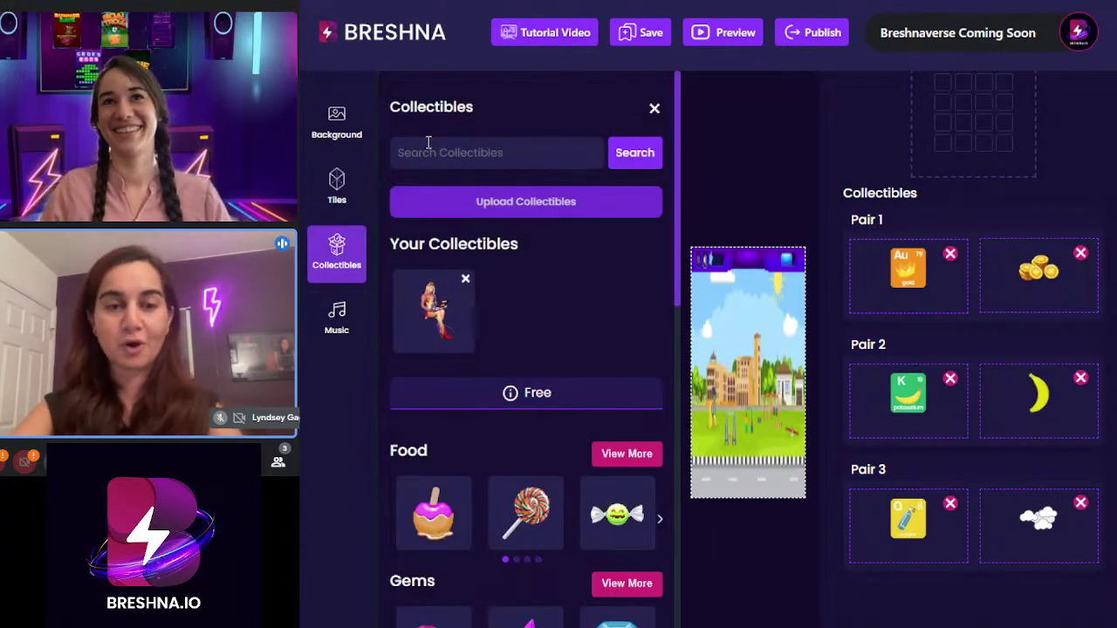
scroll(532, 323, down, 12)
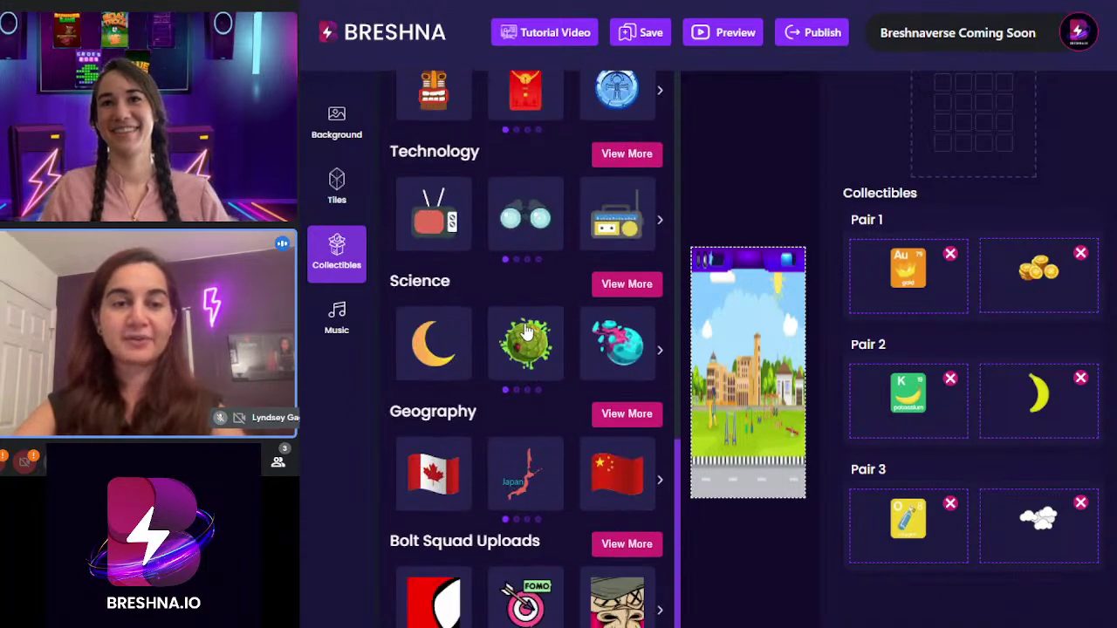
click(627, 544)
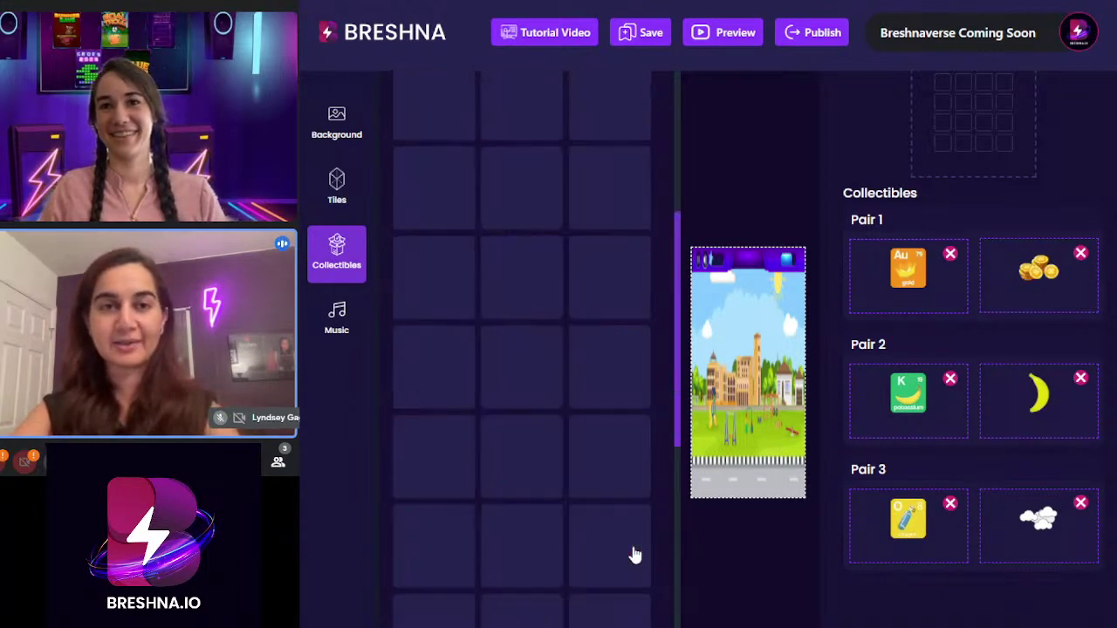
scroll(616, 534, down, 10)
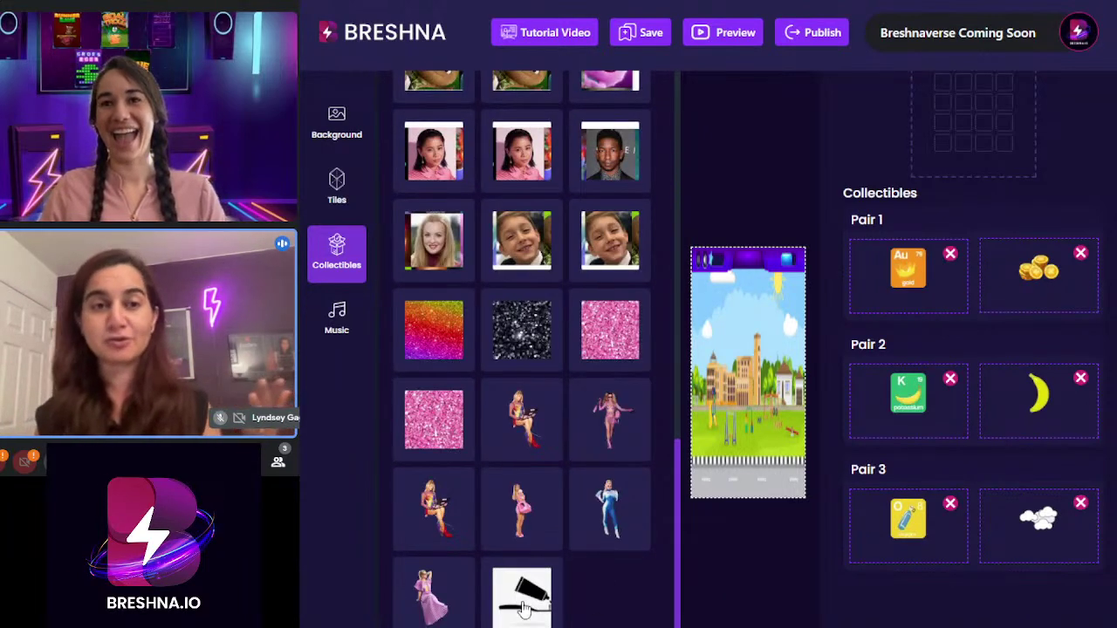
scroll(1017, 282, down, 2)
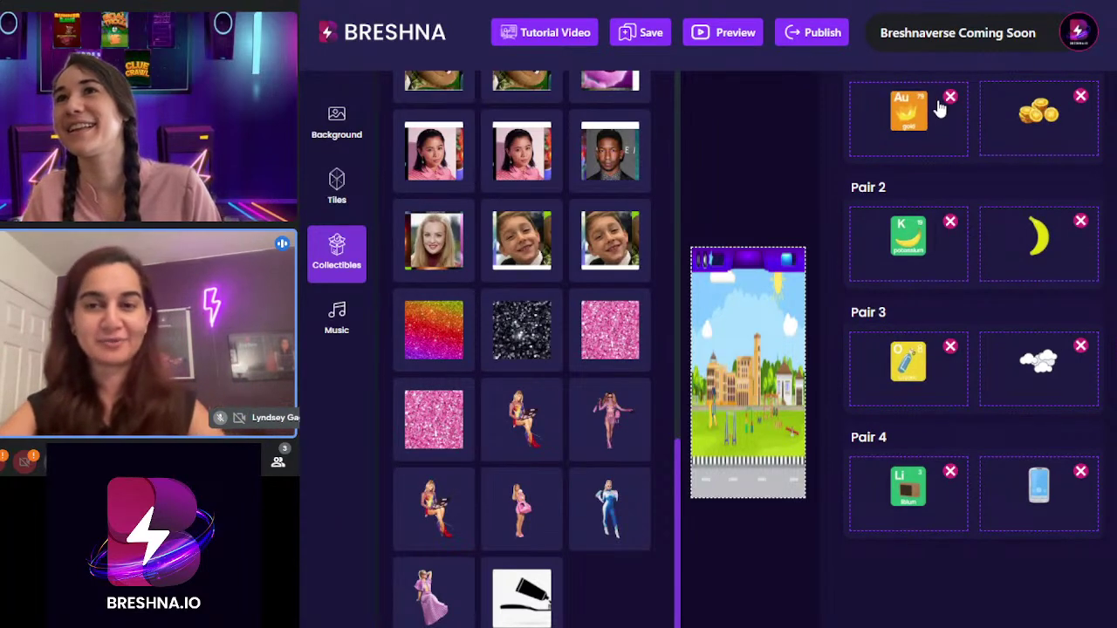
scroll(951, 337, up, 1)
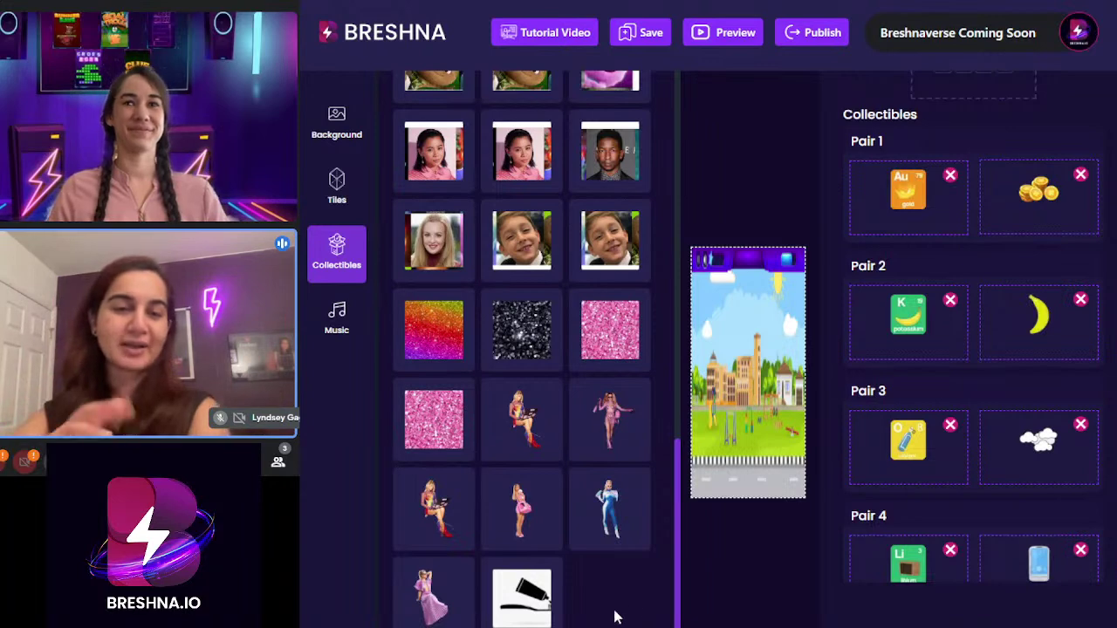
- Delete the gold-and-coins pair and list all Bolt Squad uploads for the empty Pair 4
click(1082, 175)
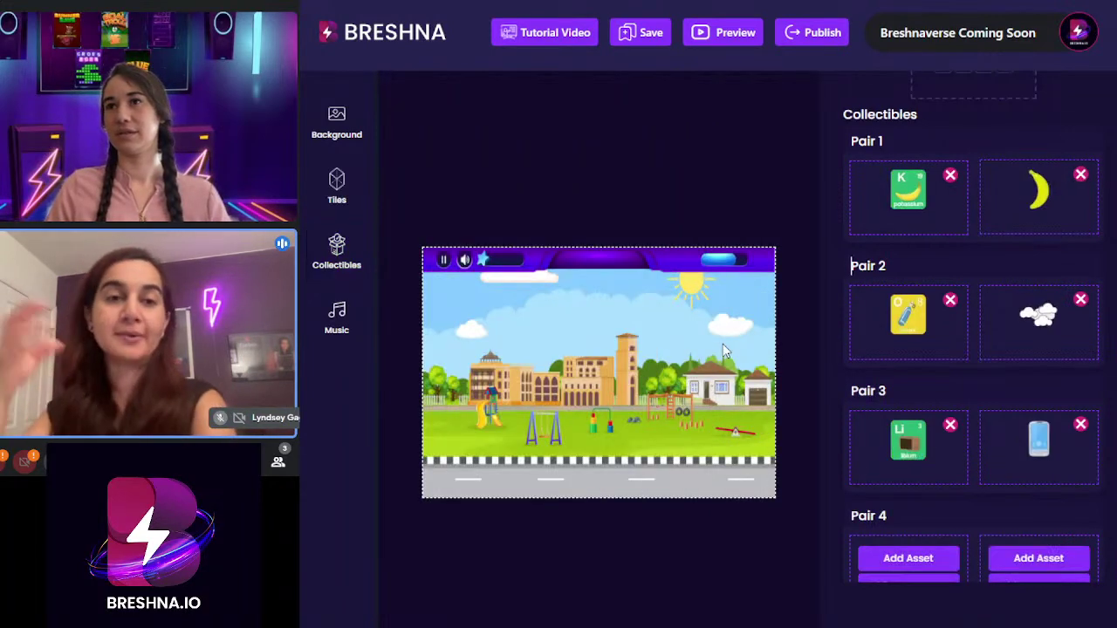
click(899, 551)
scroll(514, 400, down, 5)
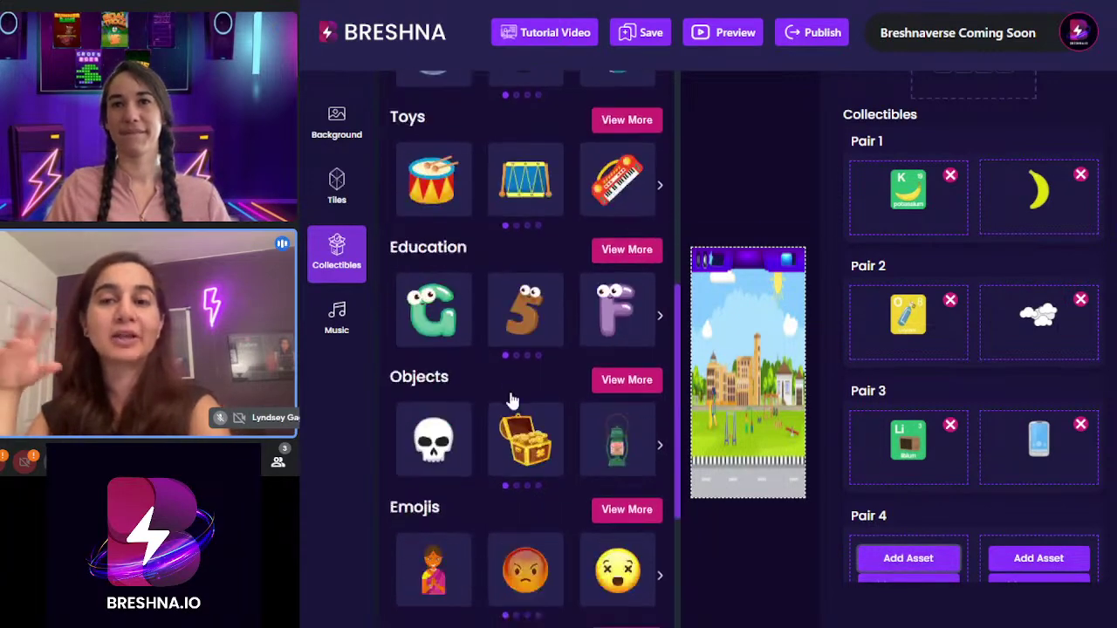
scroll(513, 399, down, 7)
scroll(550, 425, up, 2)
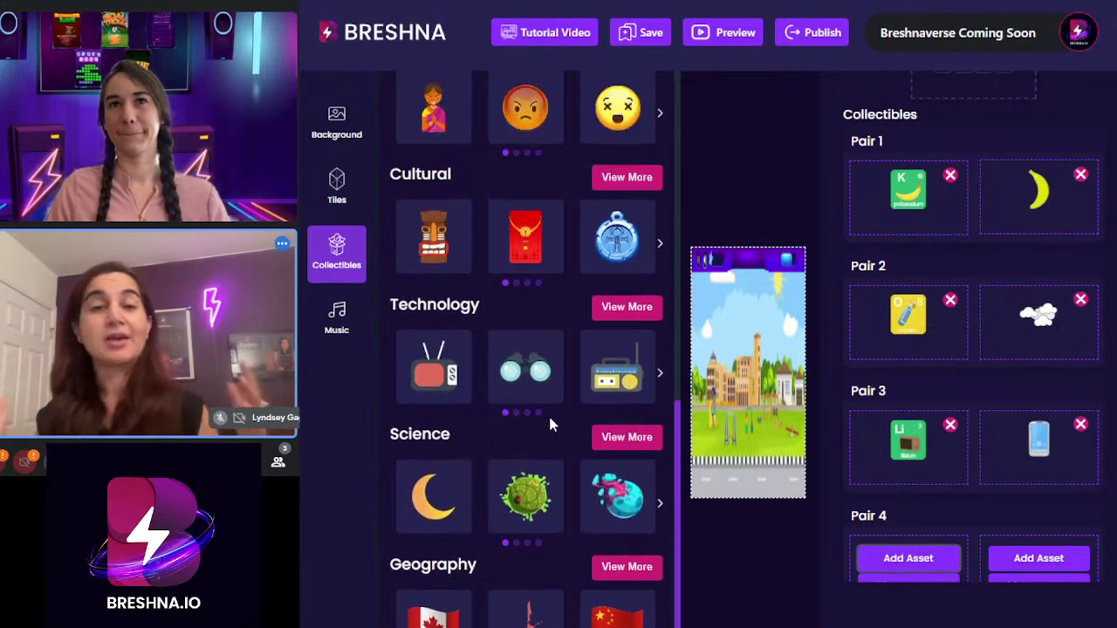
scroll(550, 419, up, 2)
scroll(541, 393, down, 4)
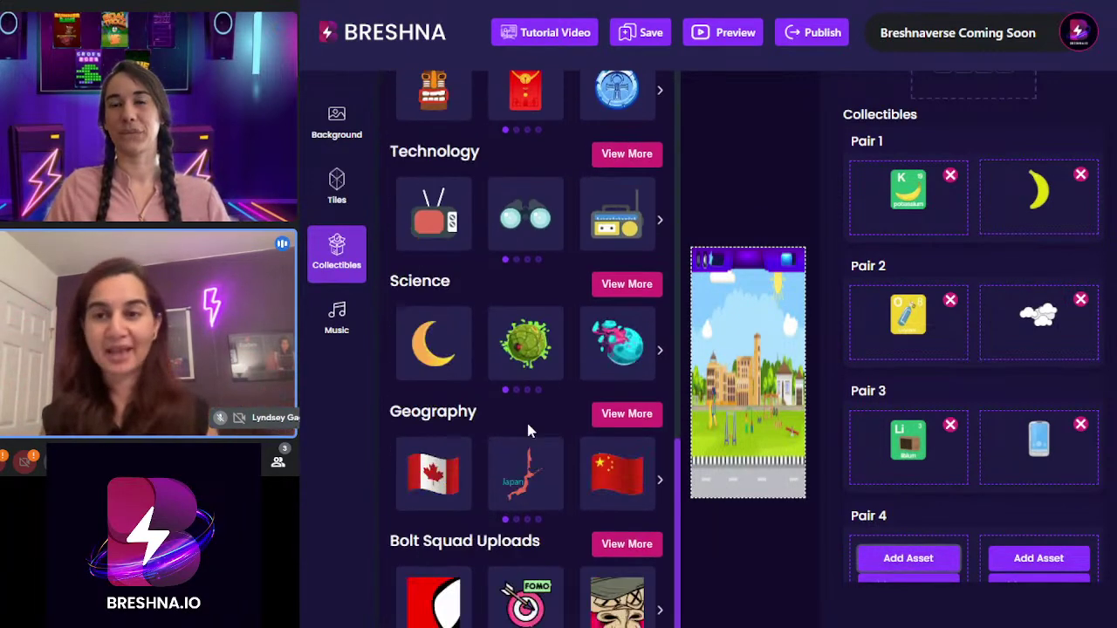
click(625, 546)
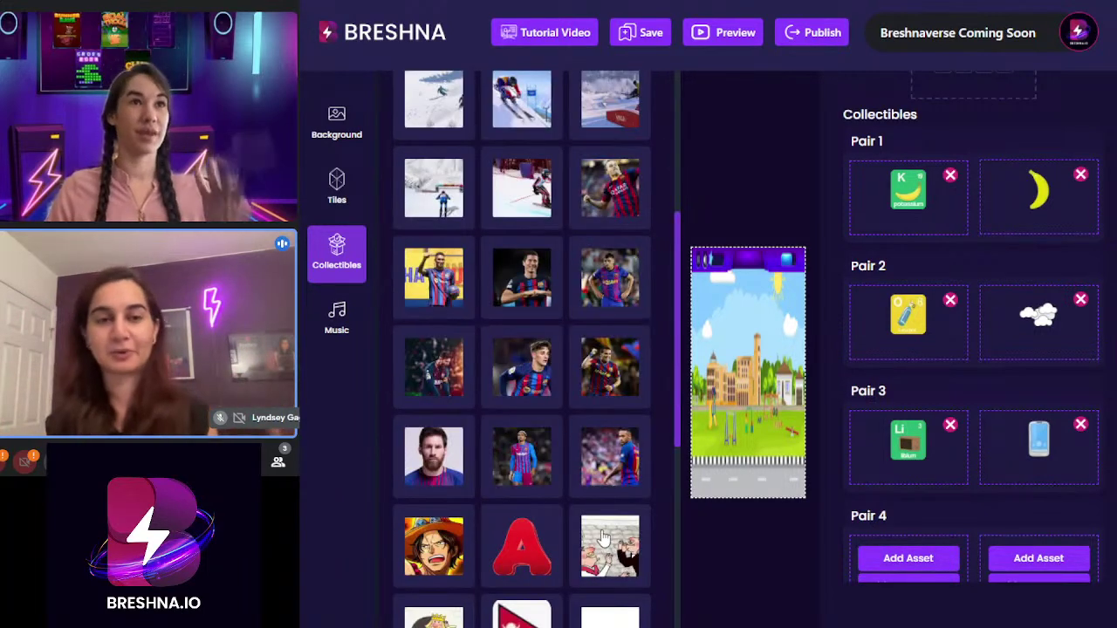
- Try the black paint-tube image in Pair 4, then close the library and remove it again
scroll(563, 475, down, 15)
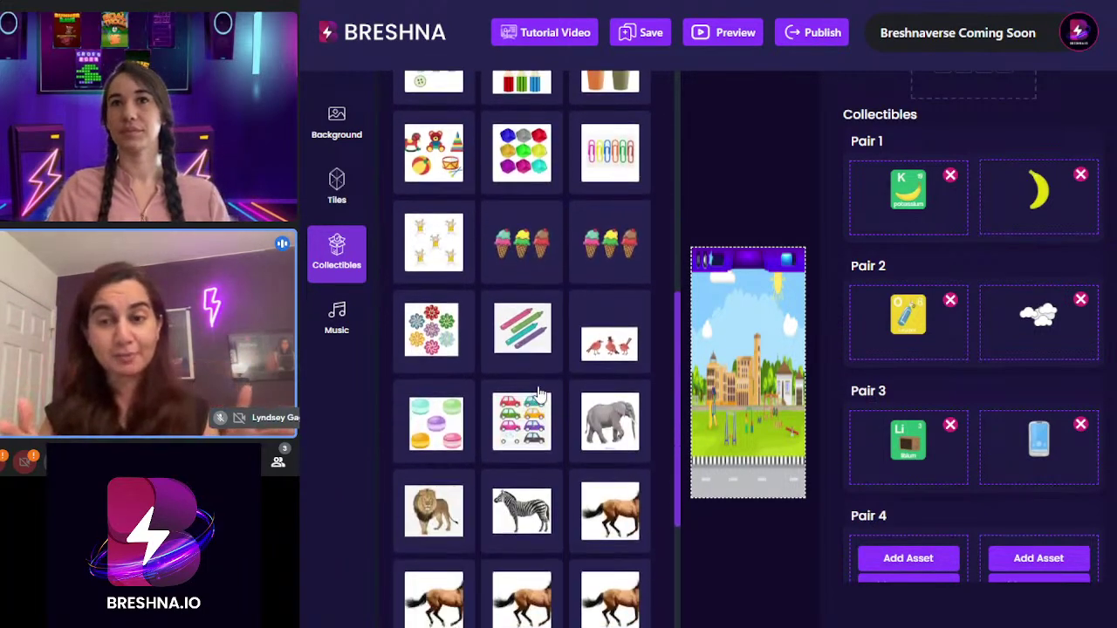
scroll(533, 393, down, 5)
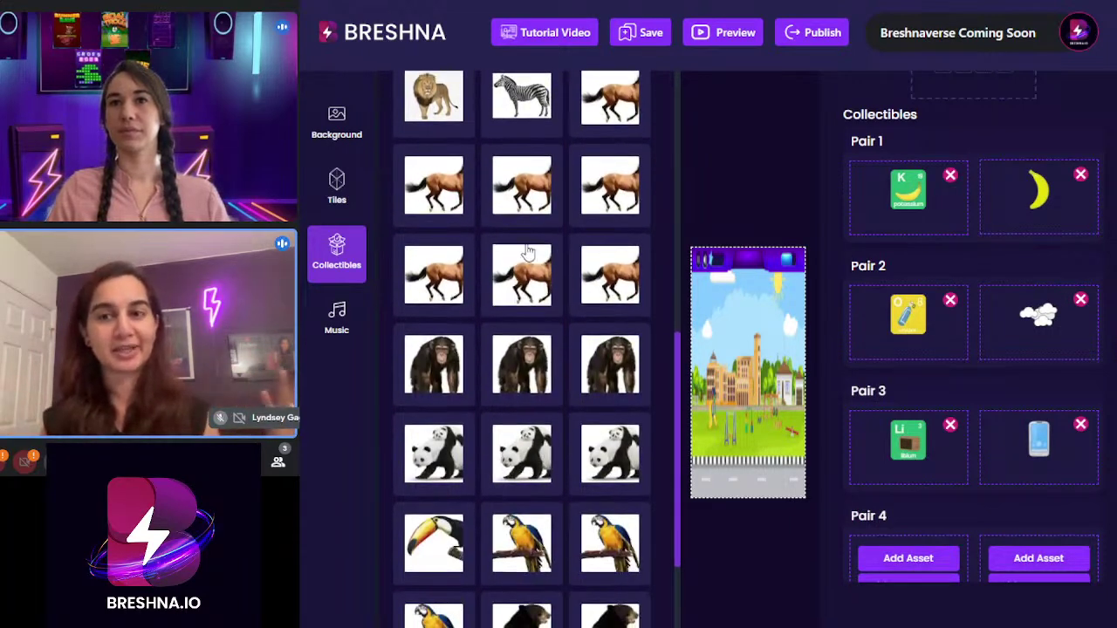
scroll(527, 253, down, 10)
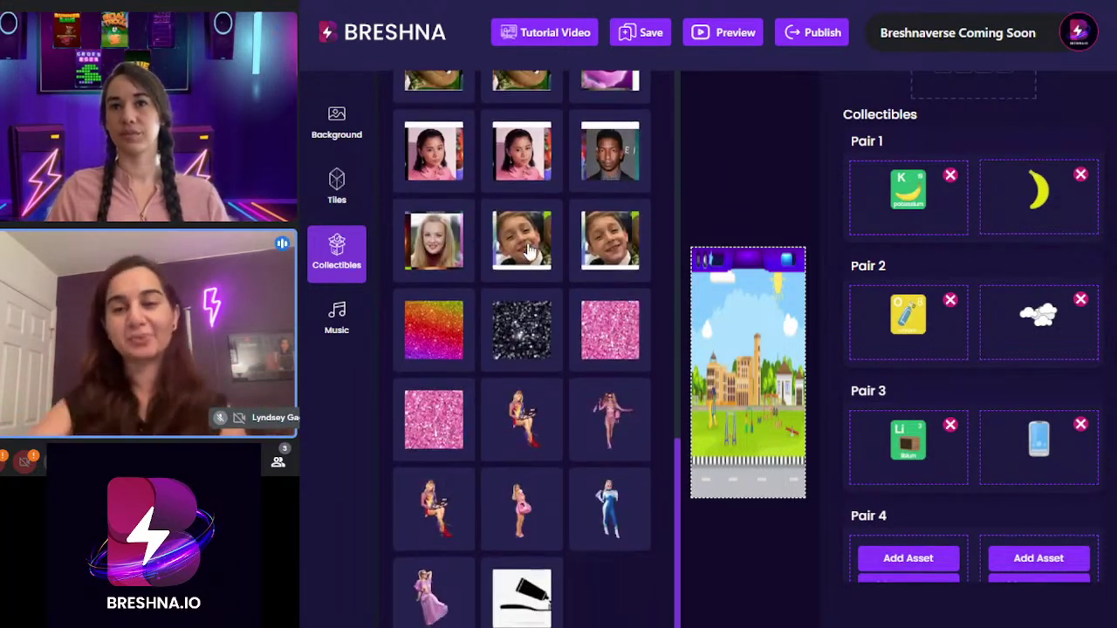
click(520, 607)
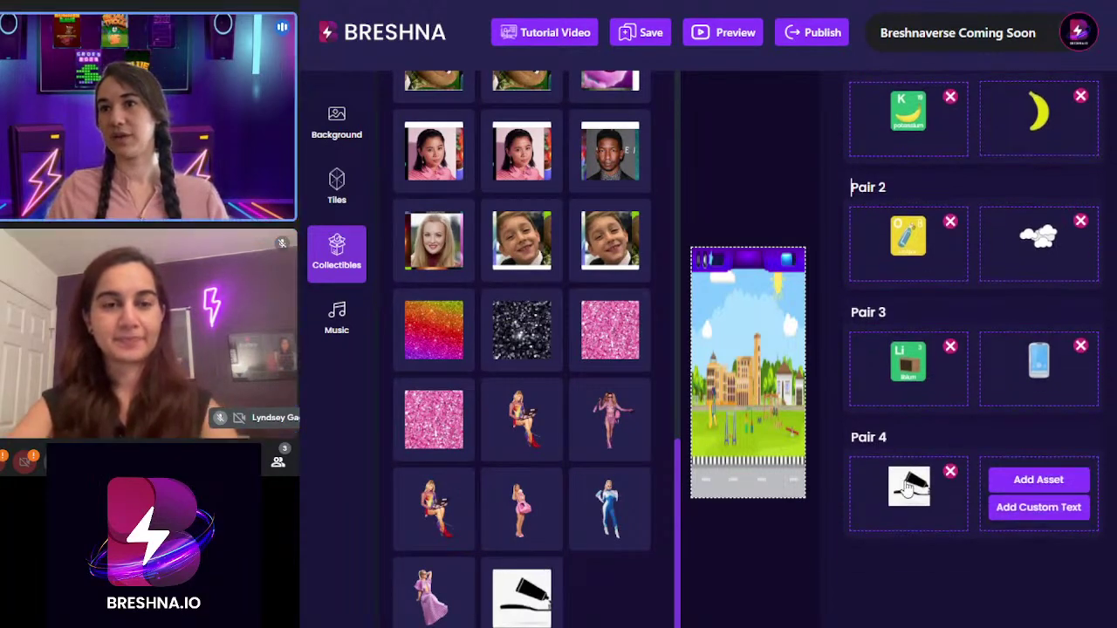
click(921, 510)
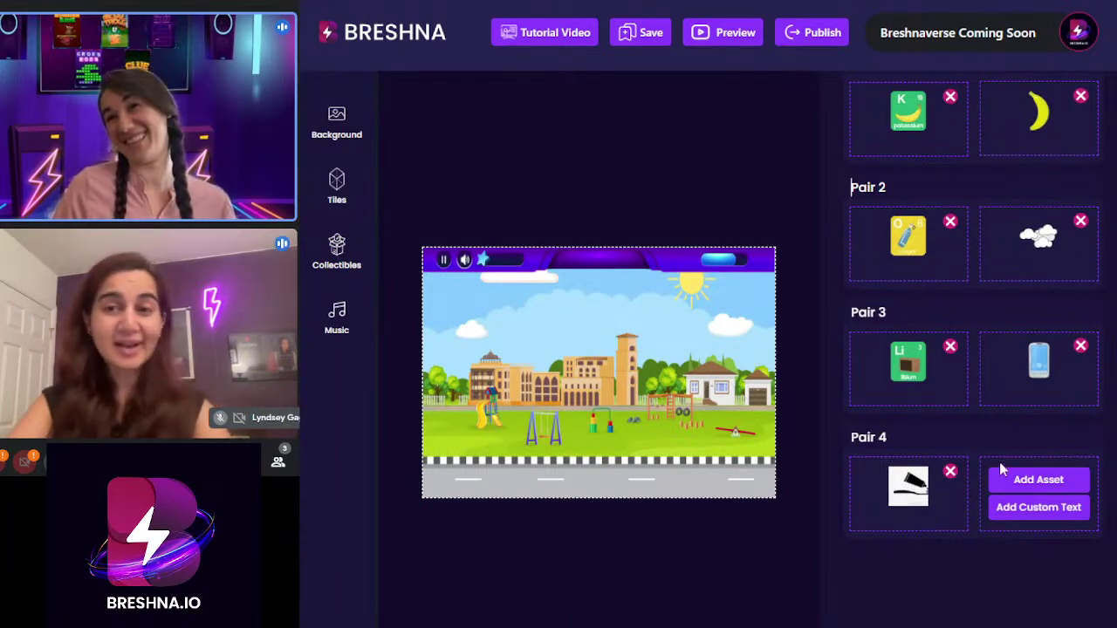
click(952, 472)
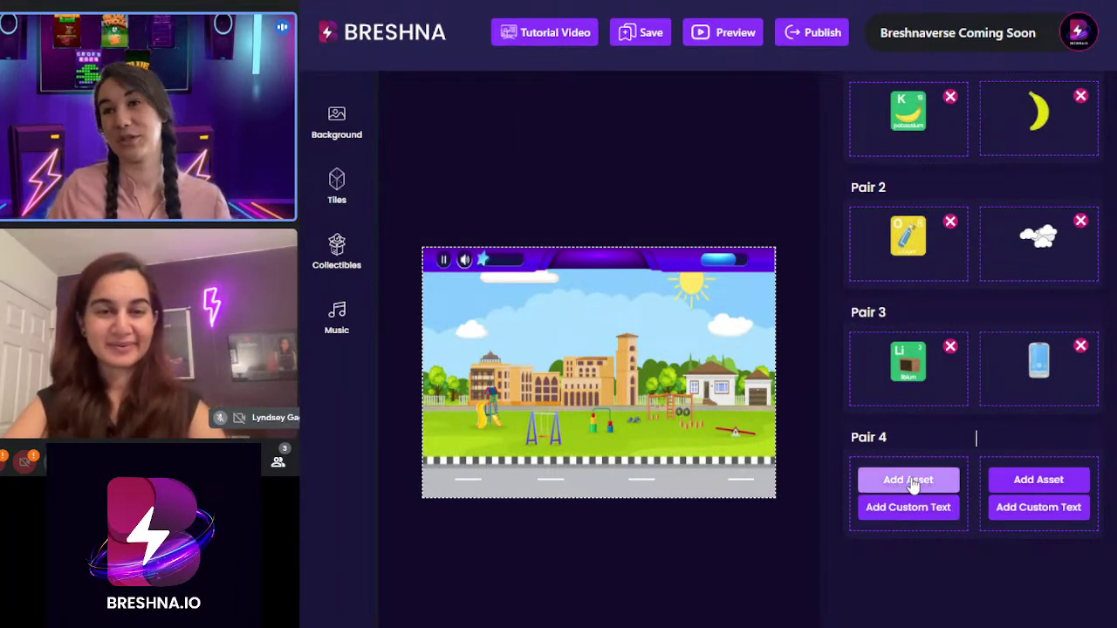
- Put the Fluorine element card from the Science collectibles into Pair 4's first slot
click(910, 481)
scroll(522, 428, down, 5)
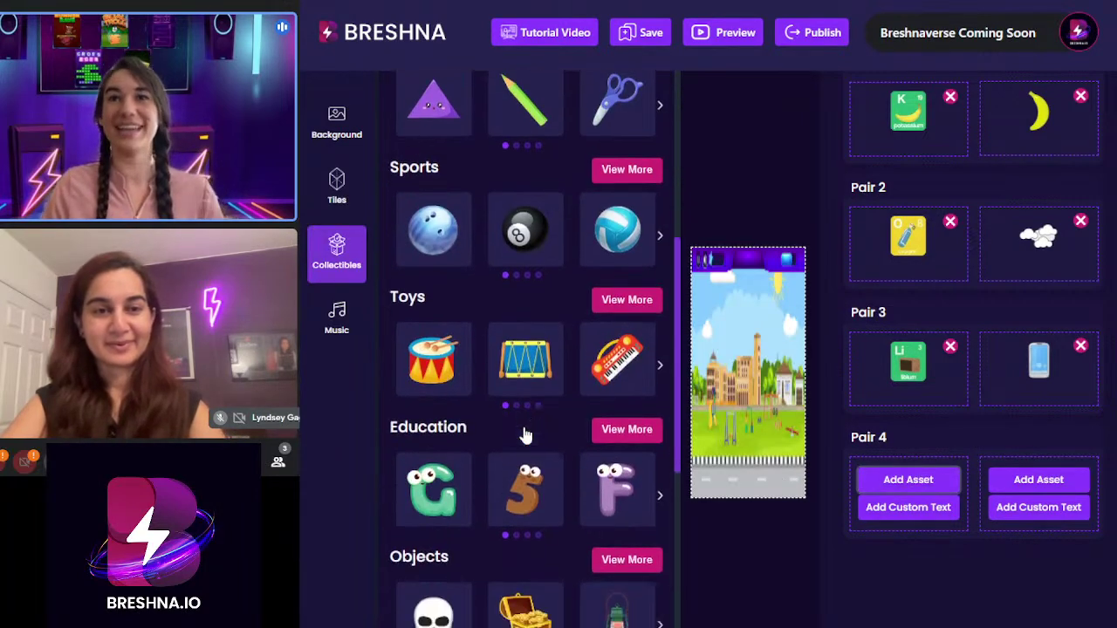
scroll(518, 412, down, 4)
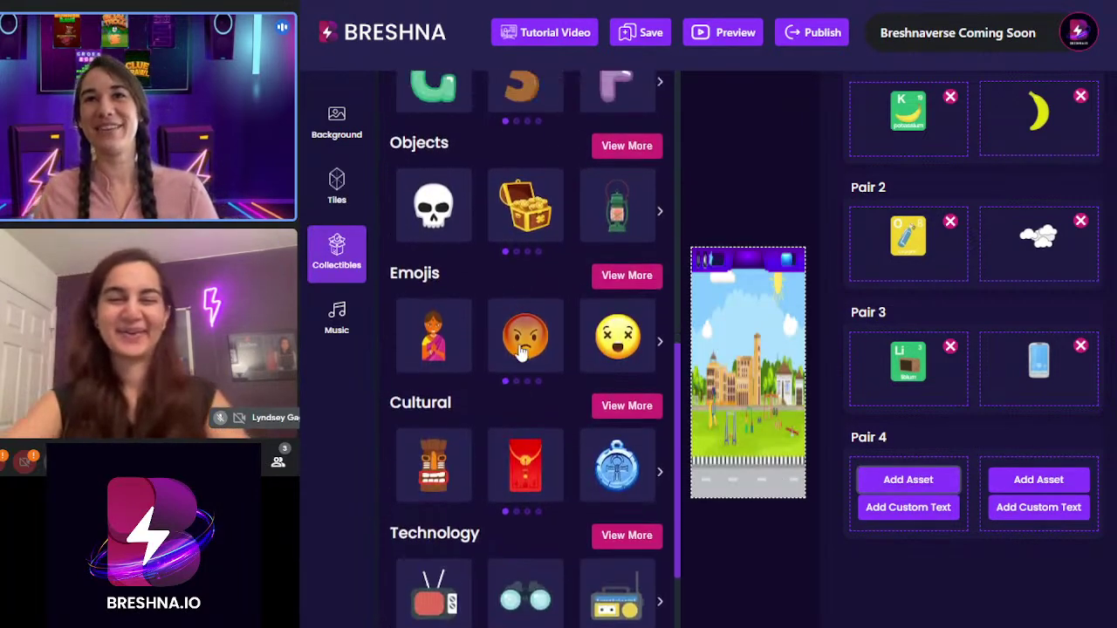
scroll(494, 511, down, 3)
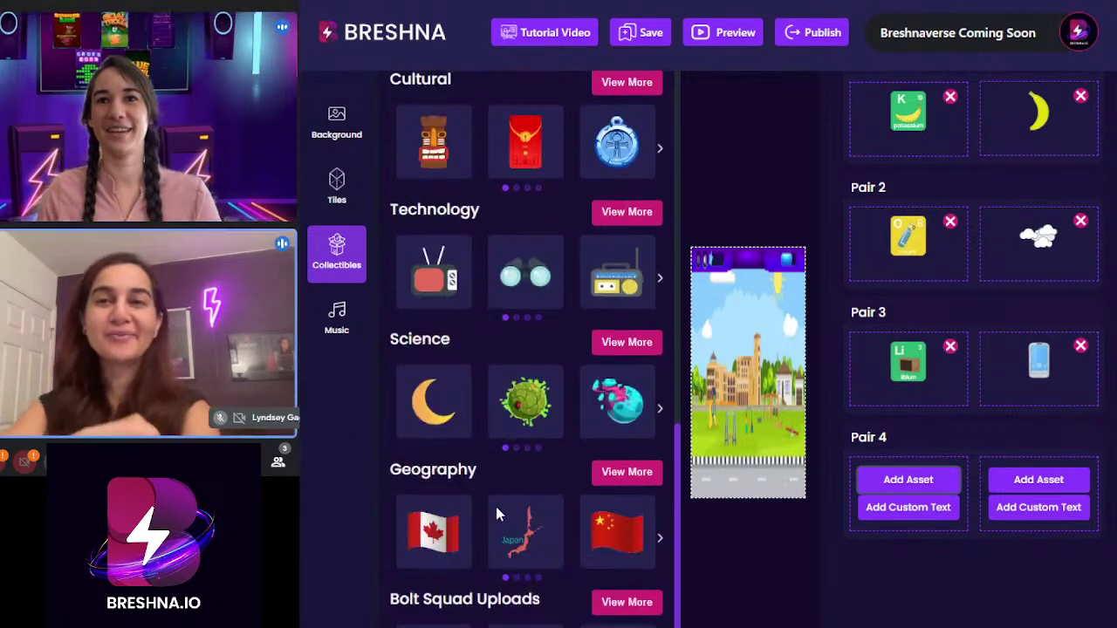
click(629, 315)
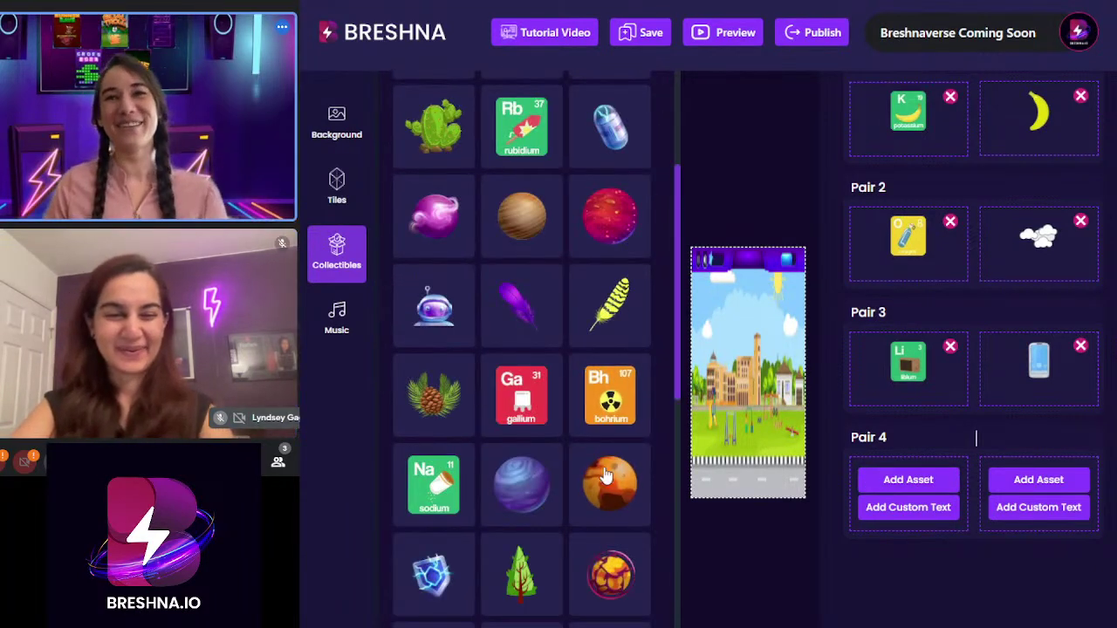
scroll(609, 475, up, 1)
scroll(608, 476, up, 5)
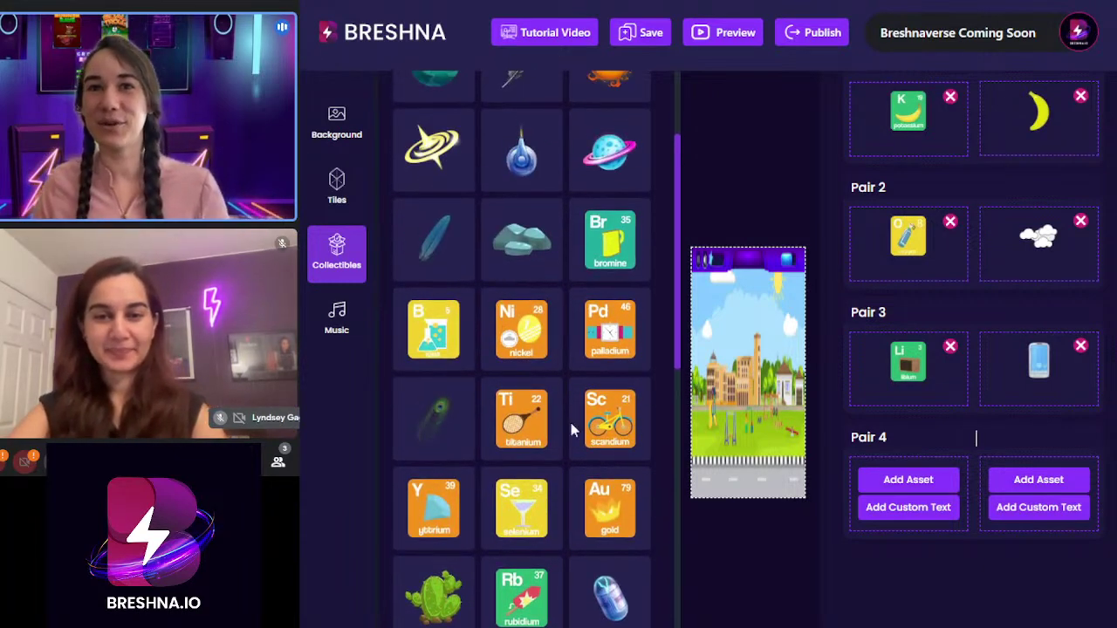
scroll(609, 427, up, 5)
scroll(603, 414, up, 4)
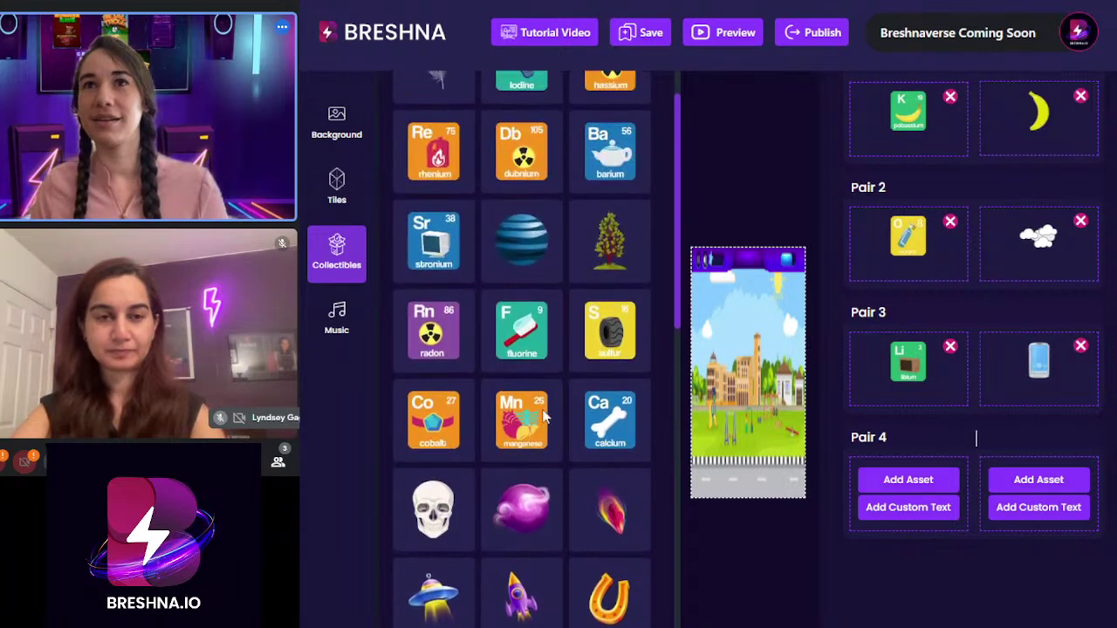
click(521, 330)
- Match Fluorine with the toothpaste image from Bolt Squad Uploads and close the picker
click(1039, 479)
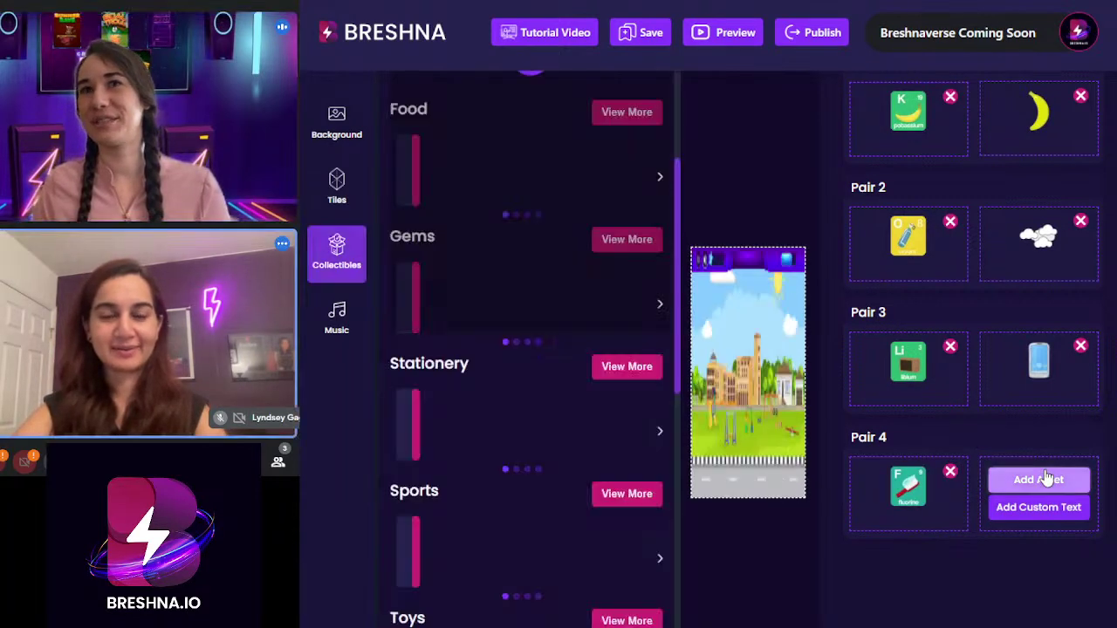
scroll(538, 399, down, 12)
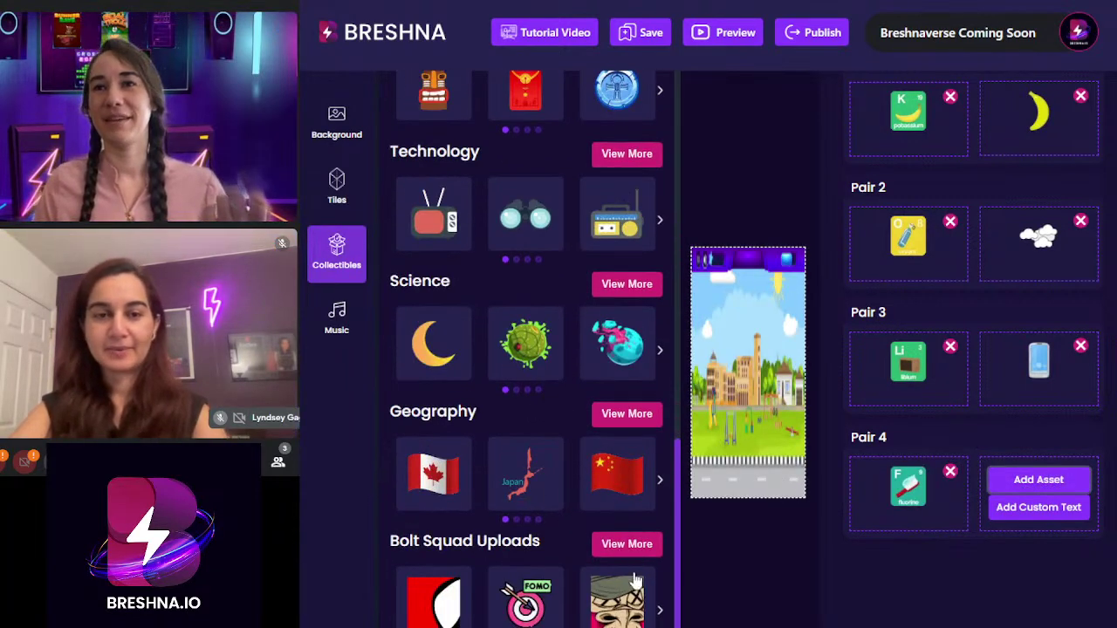
click(627, 545)
scroll(563, 399, down, 10)
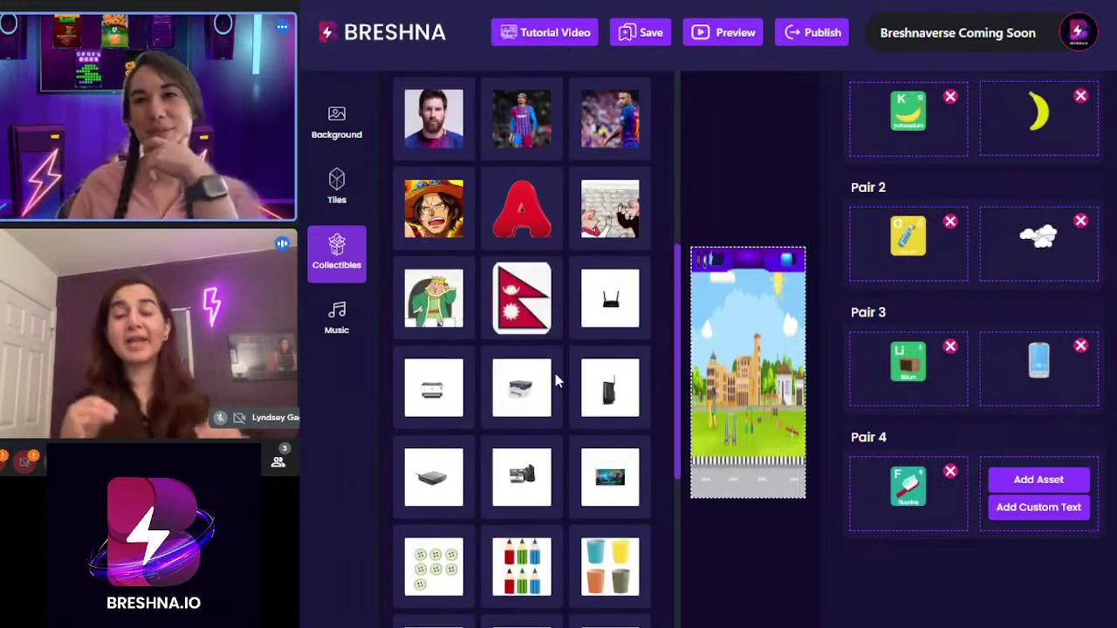
scroll(526, 397, down, 10)
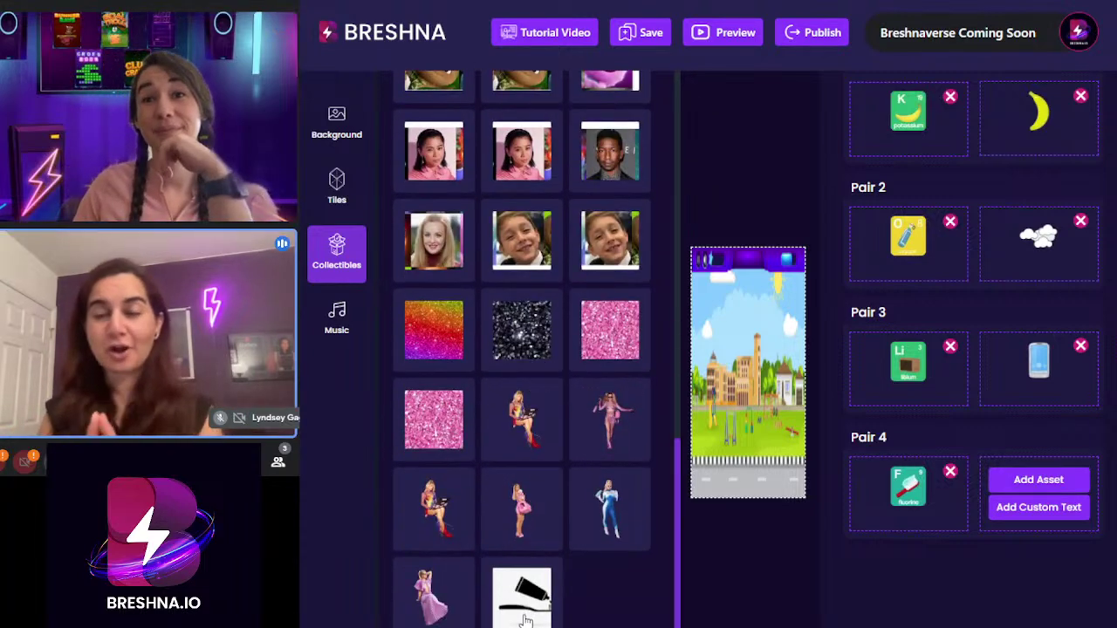
click(524, 616)
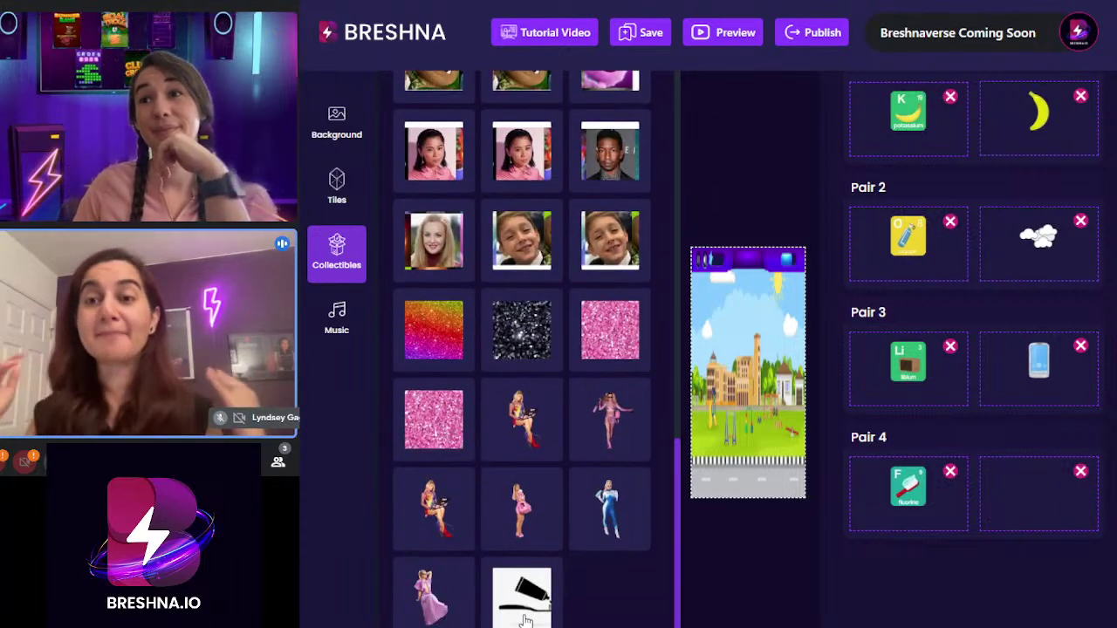
click(741, 593)
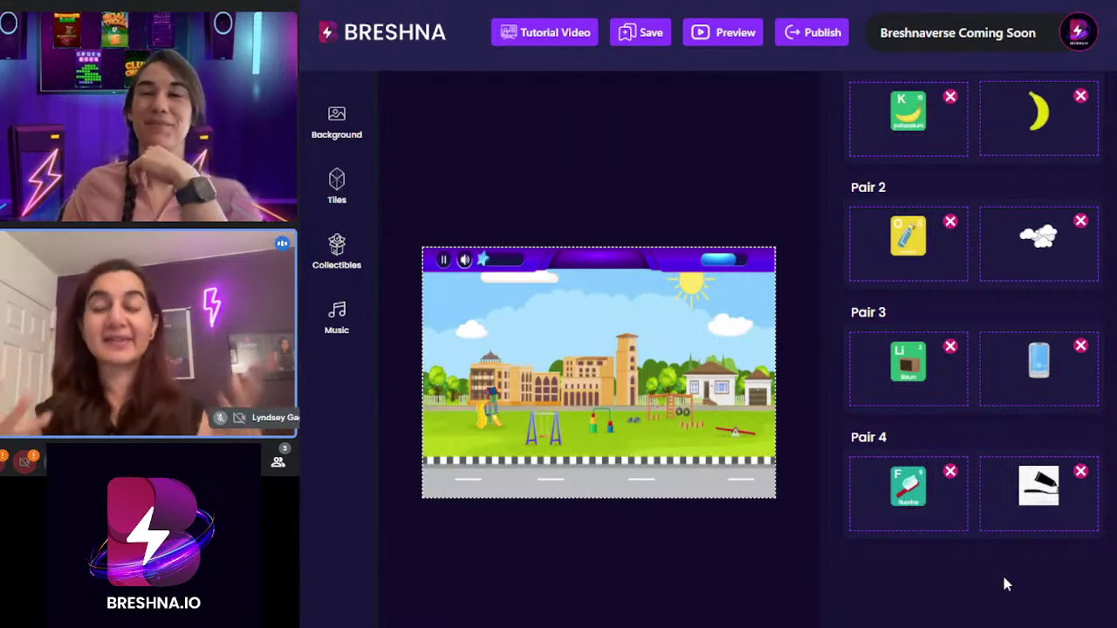
- Scroll to the top of the Levels panel and start editing the introduction text
scroll(1004, 524, up, 6)
scroll(1007, 500, up, 4)
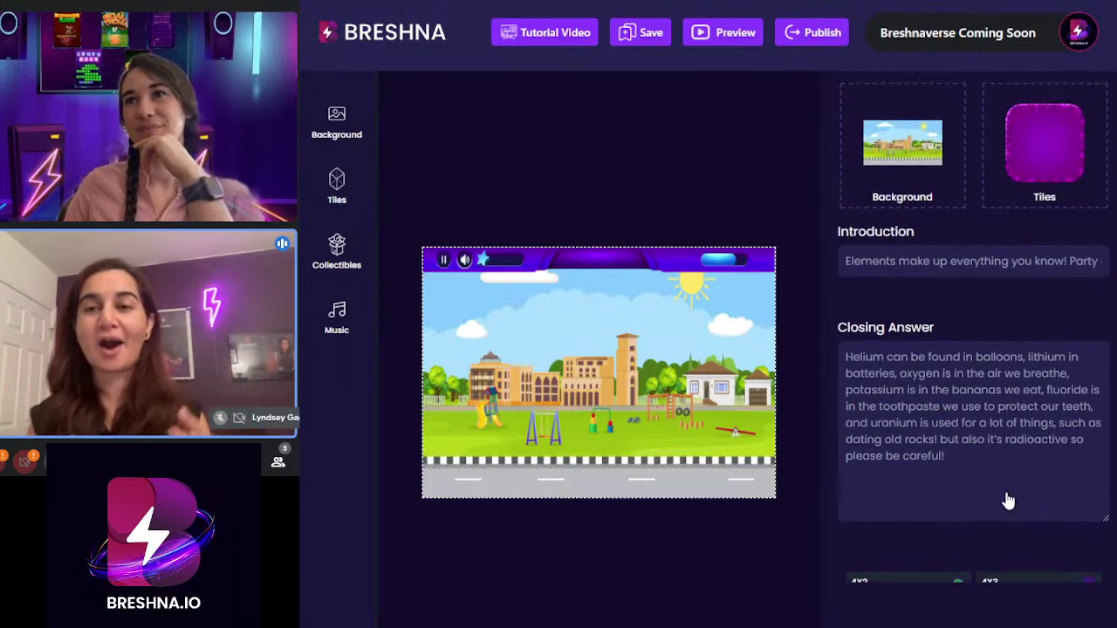
scroll(1008, 493, up, 3)
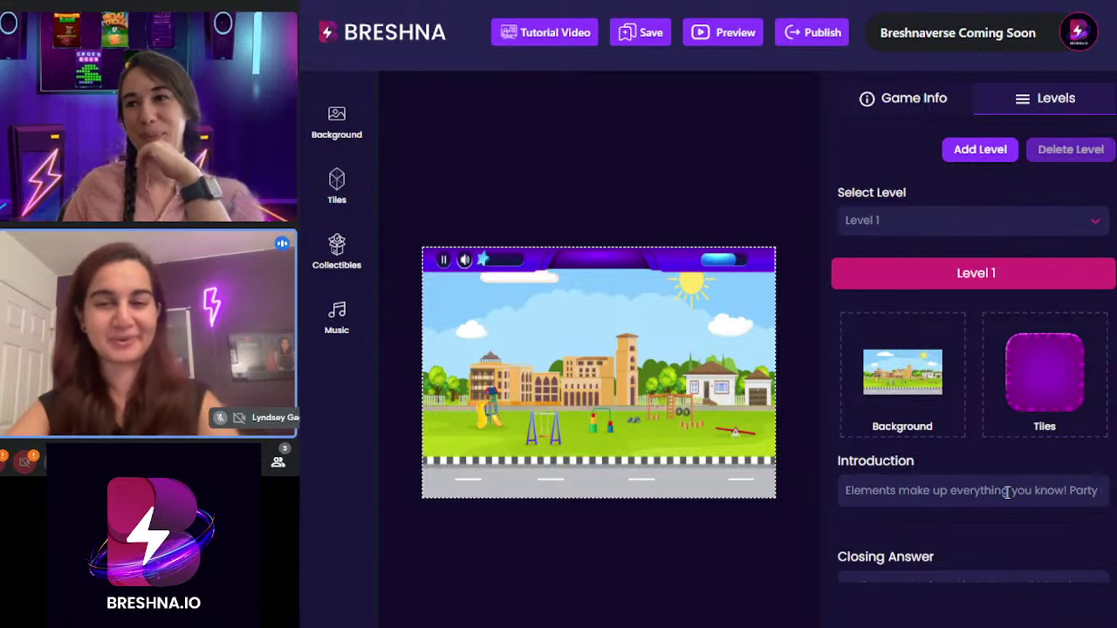
click(974, 499)
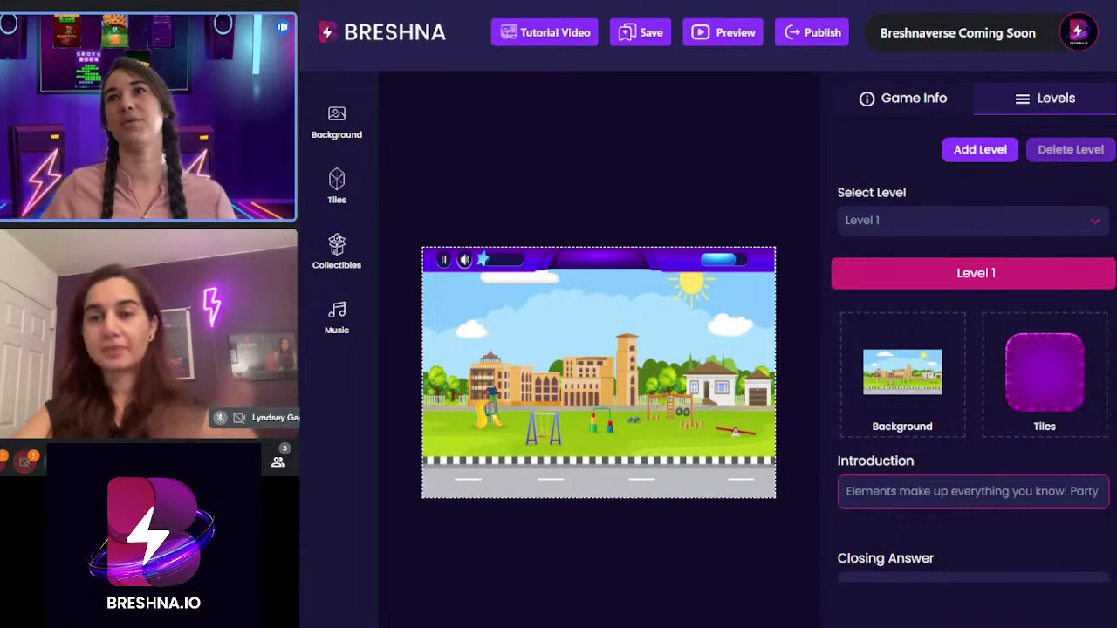
click(973, 153)
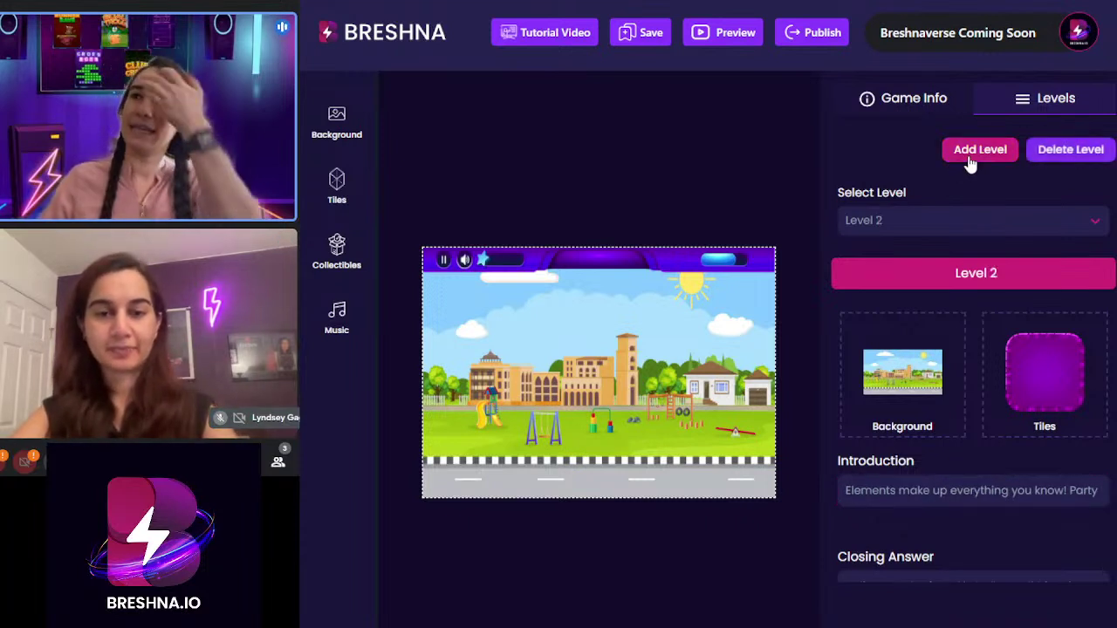
click(878, 223)
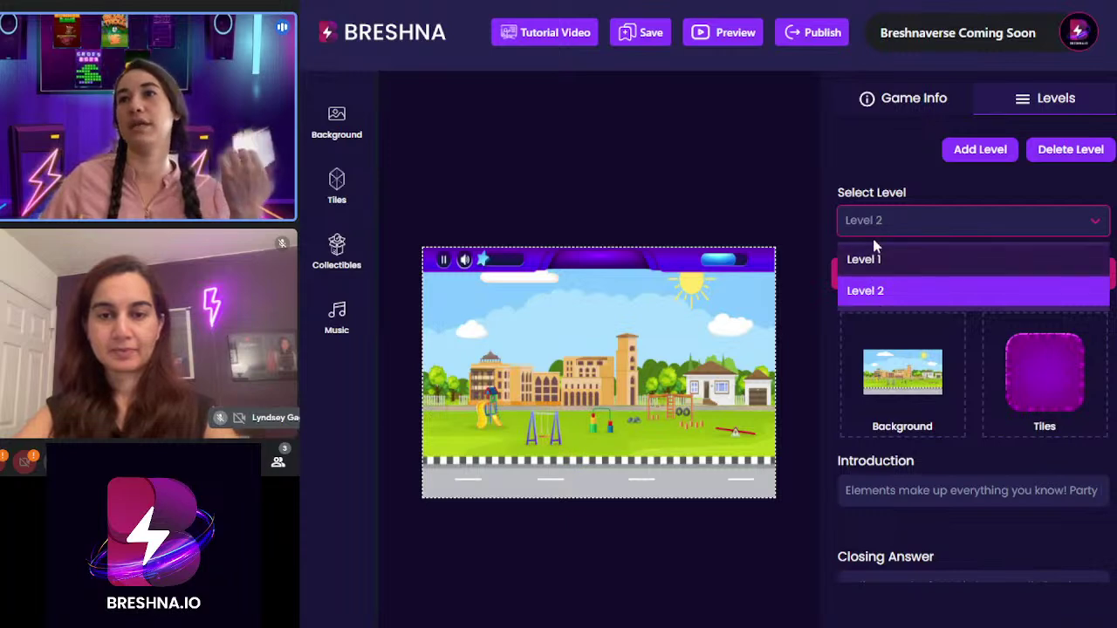
click(860, 220)
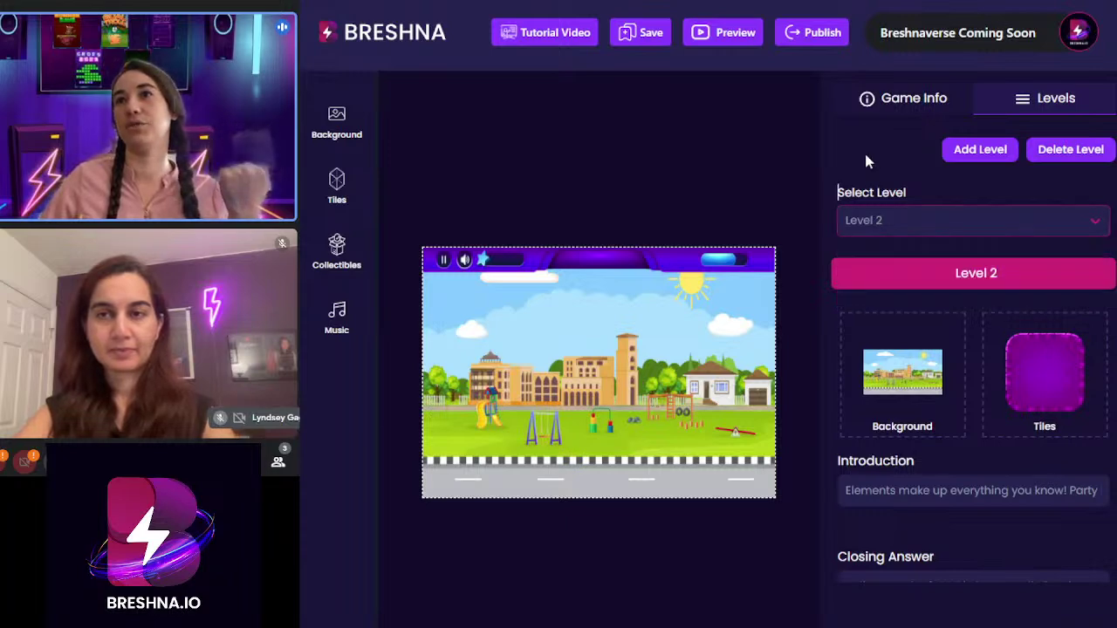
click(913, 384)
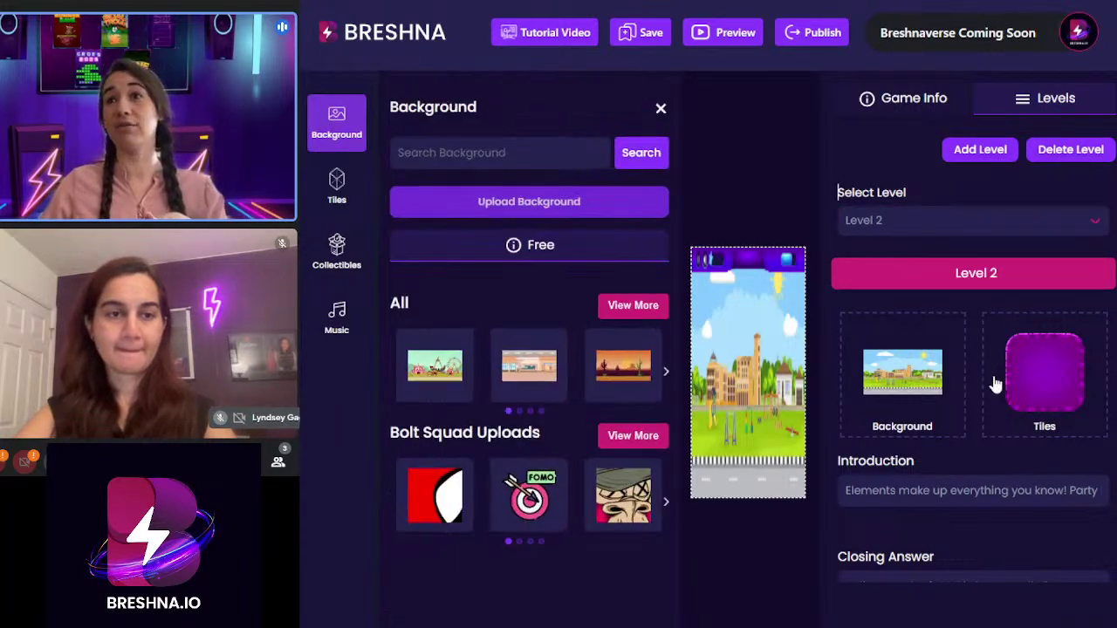
click(1016, 391)
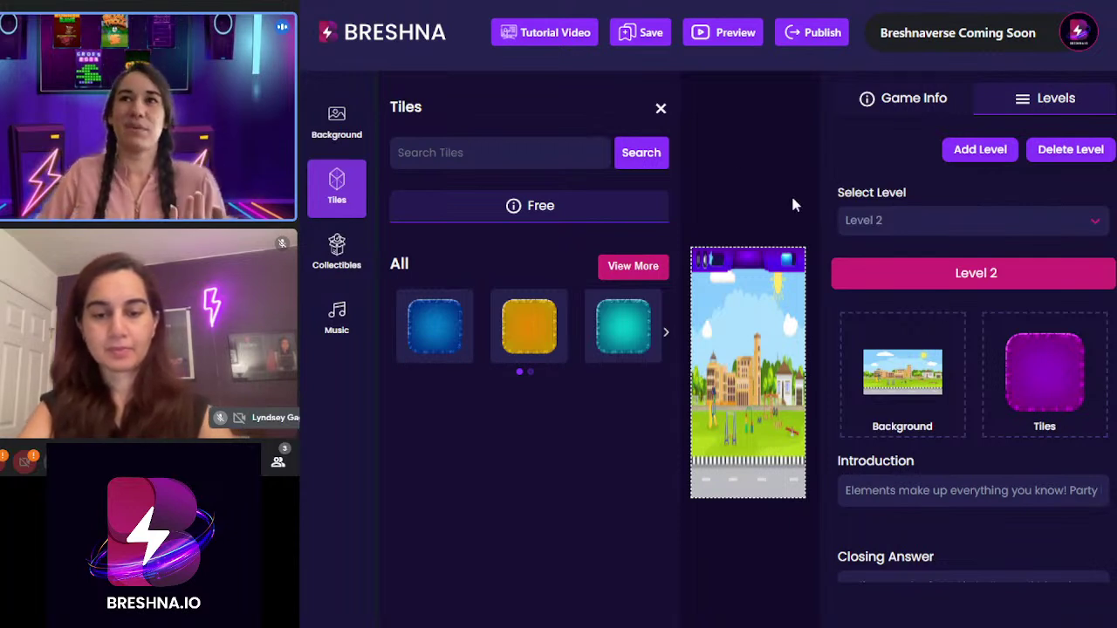
click(661, 110)
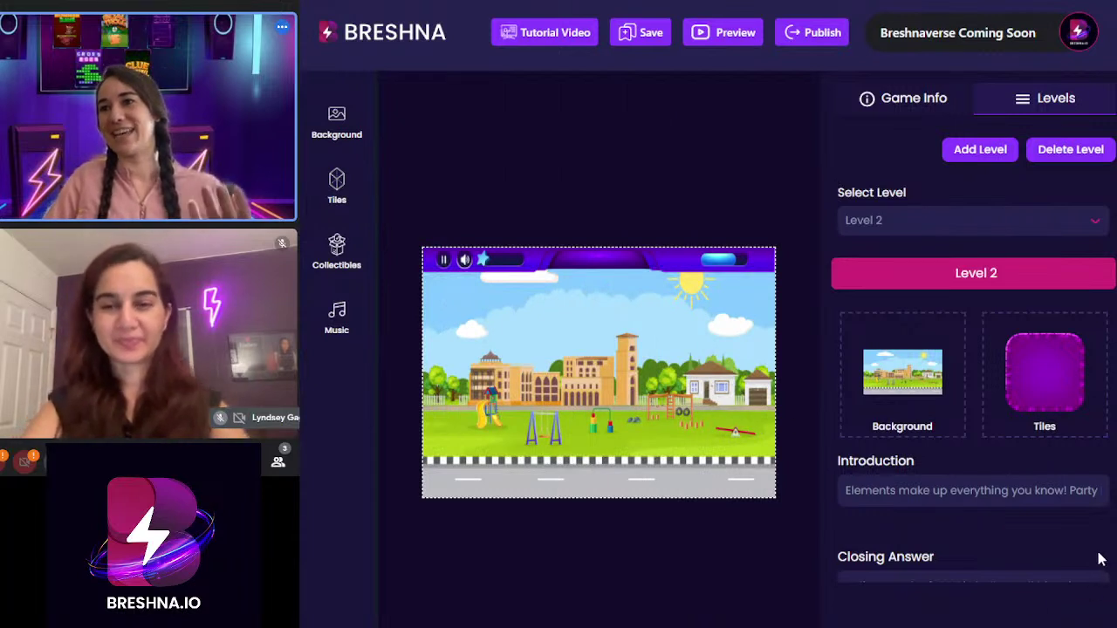
scroll(1020, 431, down, 3)
- Replace Level 2's introduction with text beginning 'an atomic number represents the number of p…'
scroll(1004, 366, down, 1)
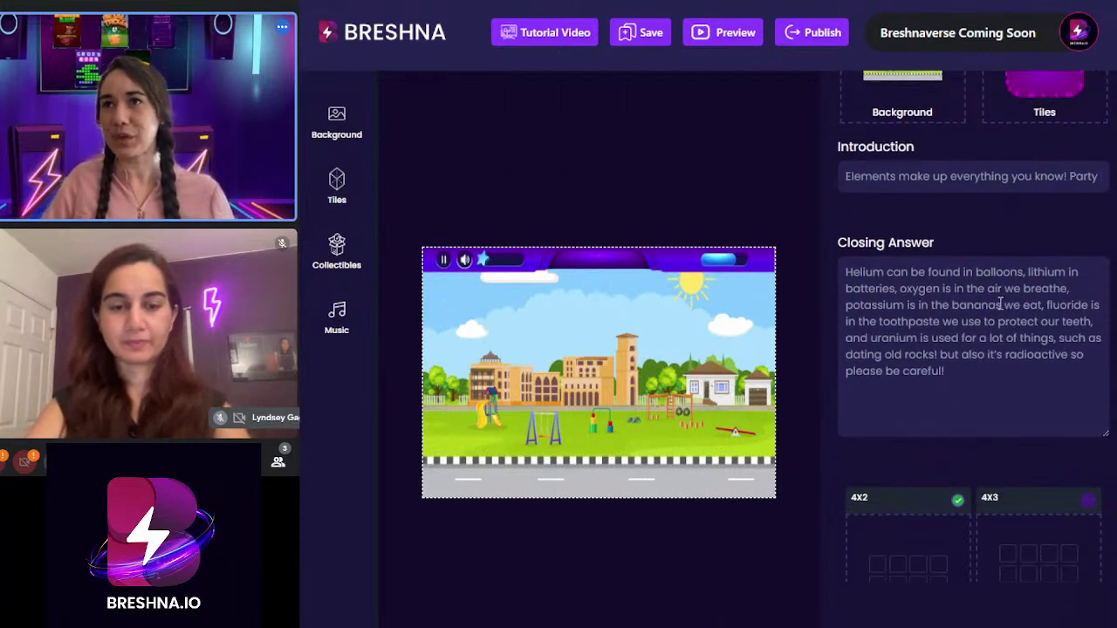
scroll(928, 259, up, 1)
triple_click(929, 256)
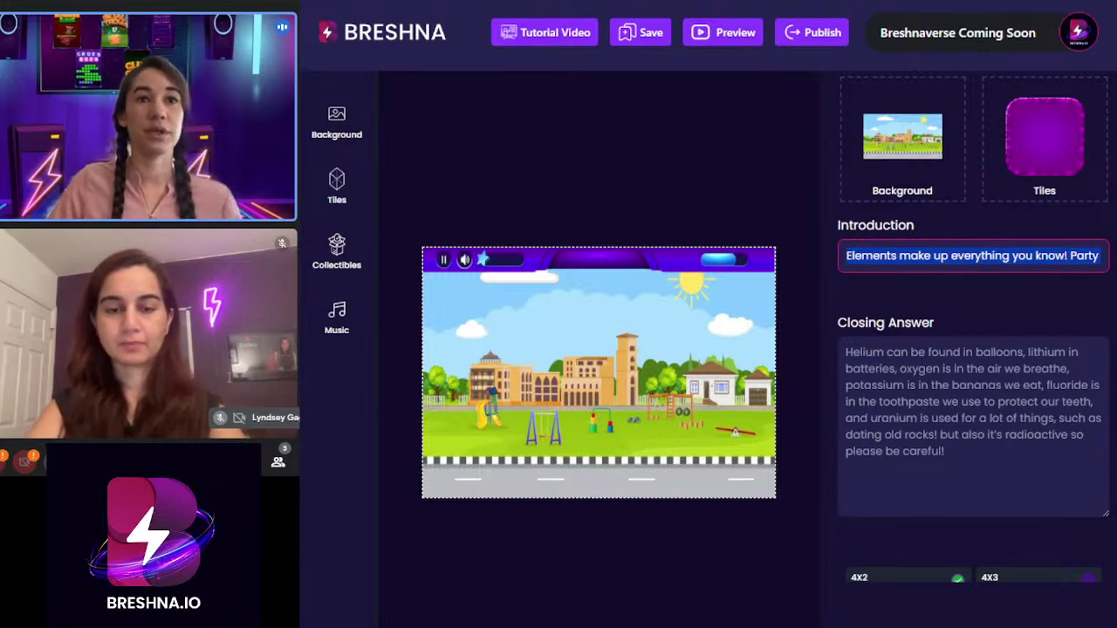
click(230, 378)
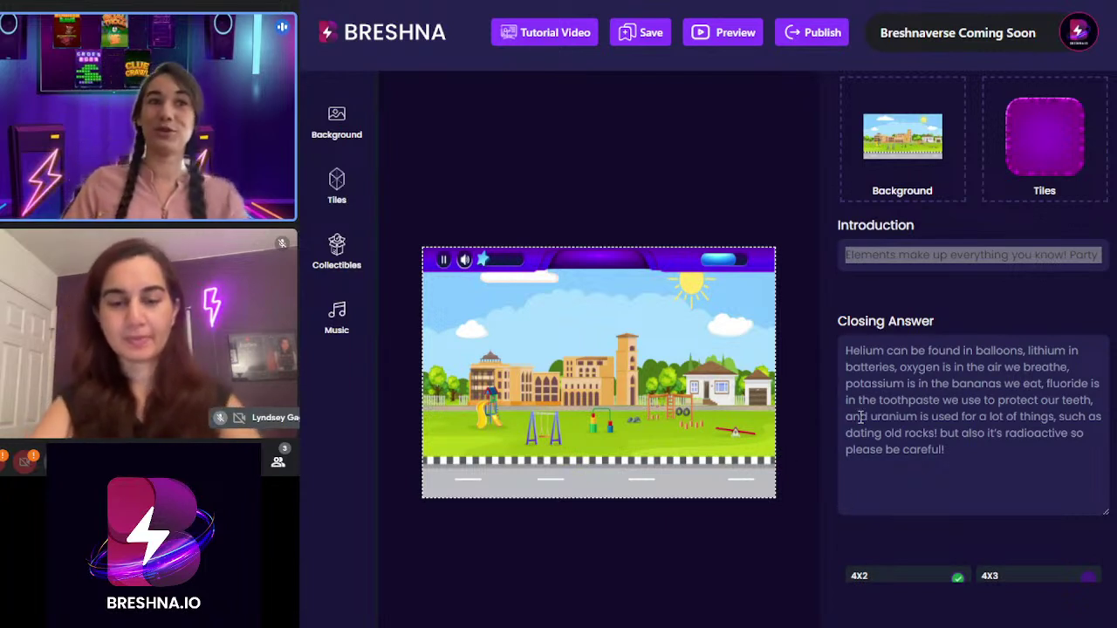
double_click(906, 254)
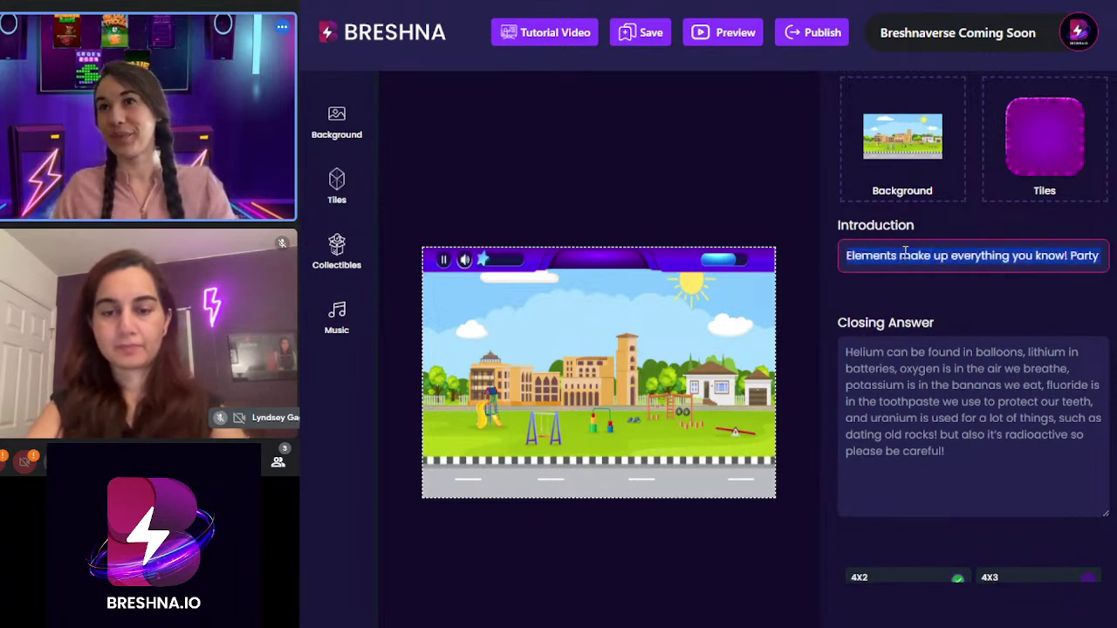
key(End)
click(959, 505)
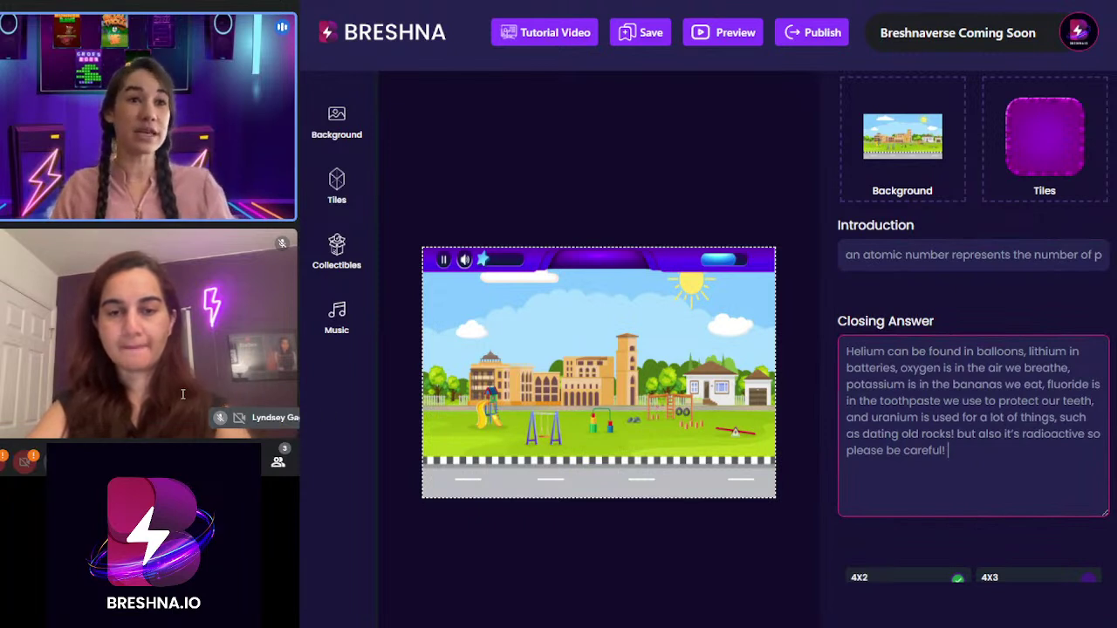
- Overwrite Level 2's helium closing answer with the pasted paragraph on elements shifting from gases to solids
click(140, 397)
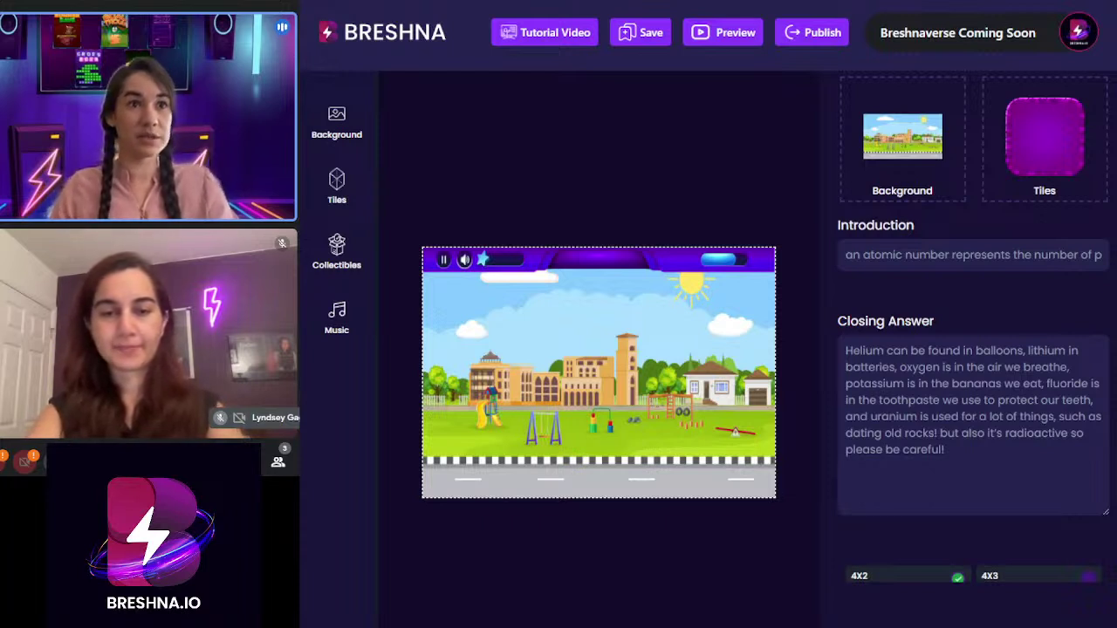
drag(977, 471, 804, 331)
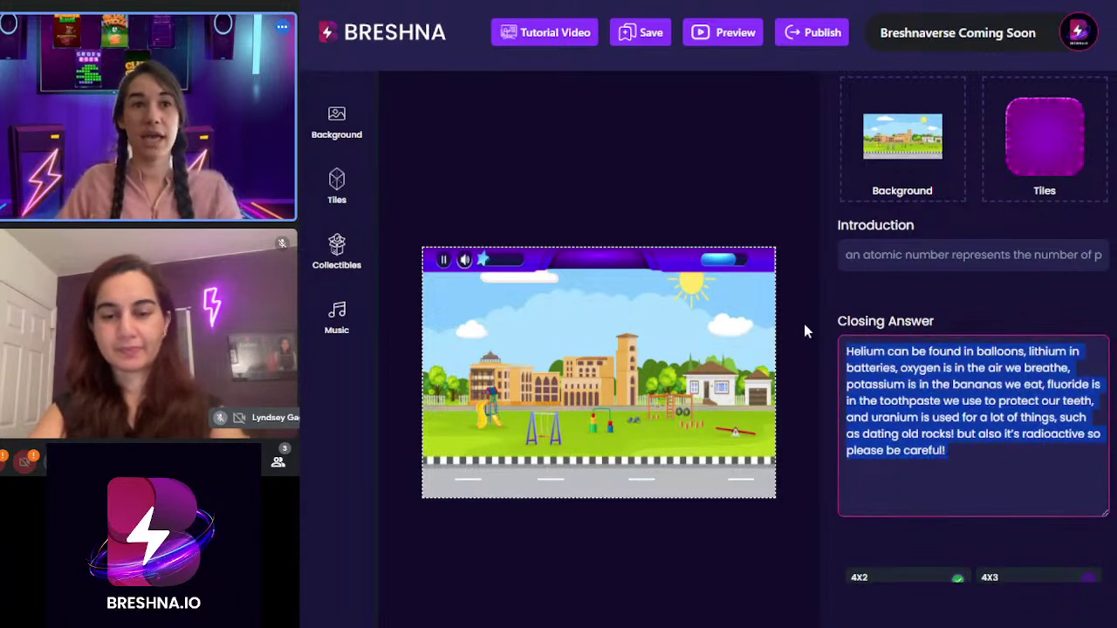
key(ctrl+v)
scroll(1046, 452, up, 3)
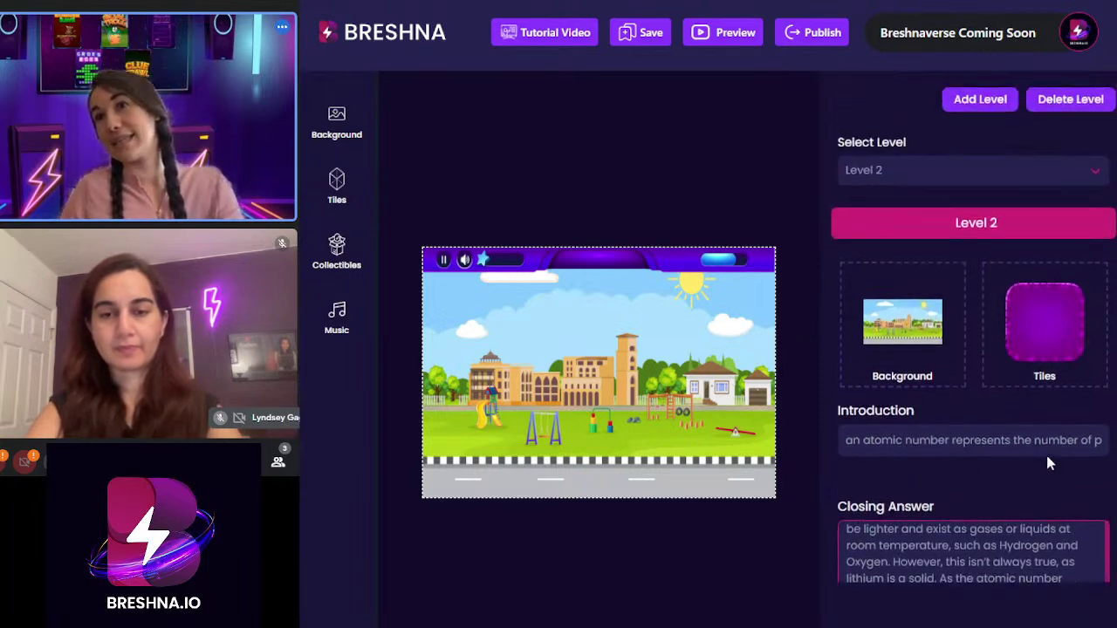
scroll(1042, 440, down, 3)
drag(902, 298, 1019, 437)
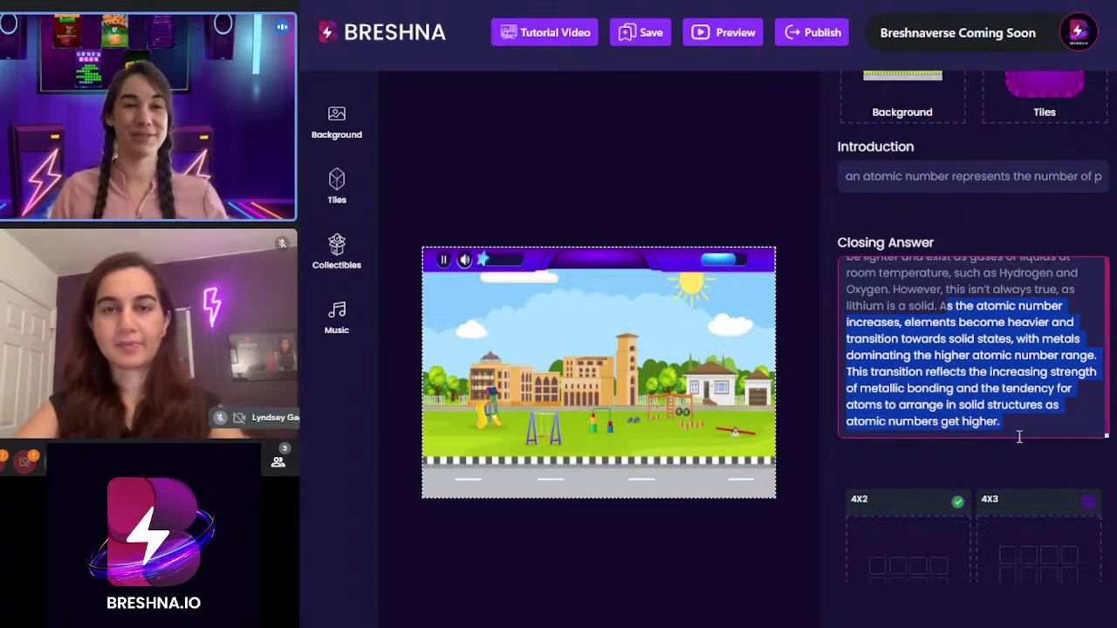
click(1013, 410)
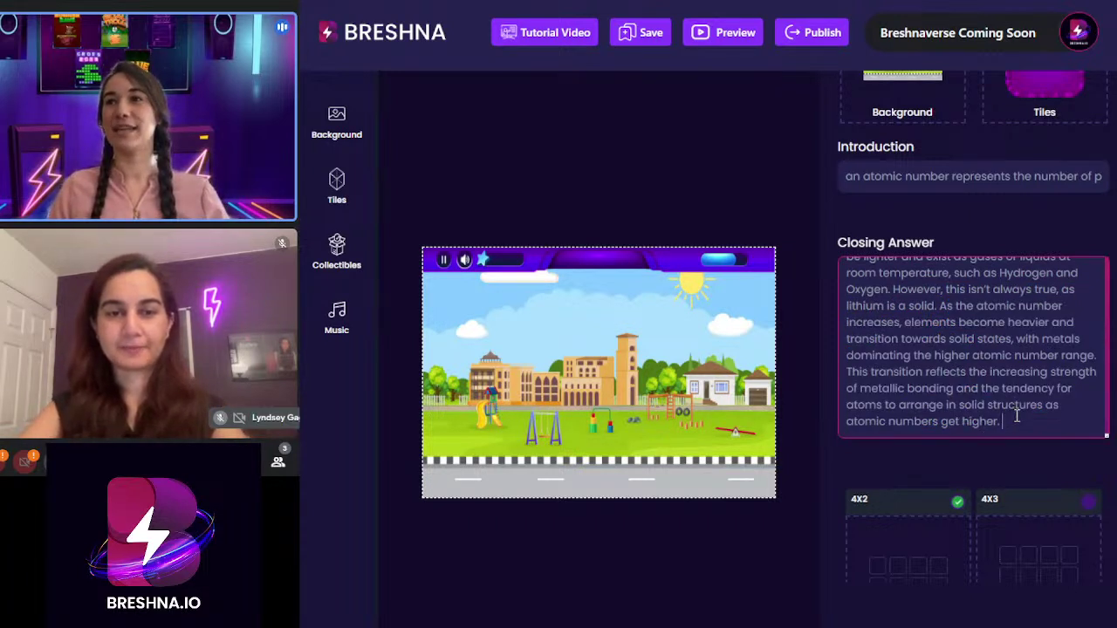